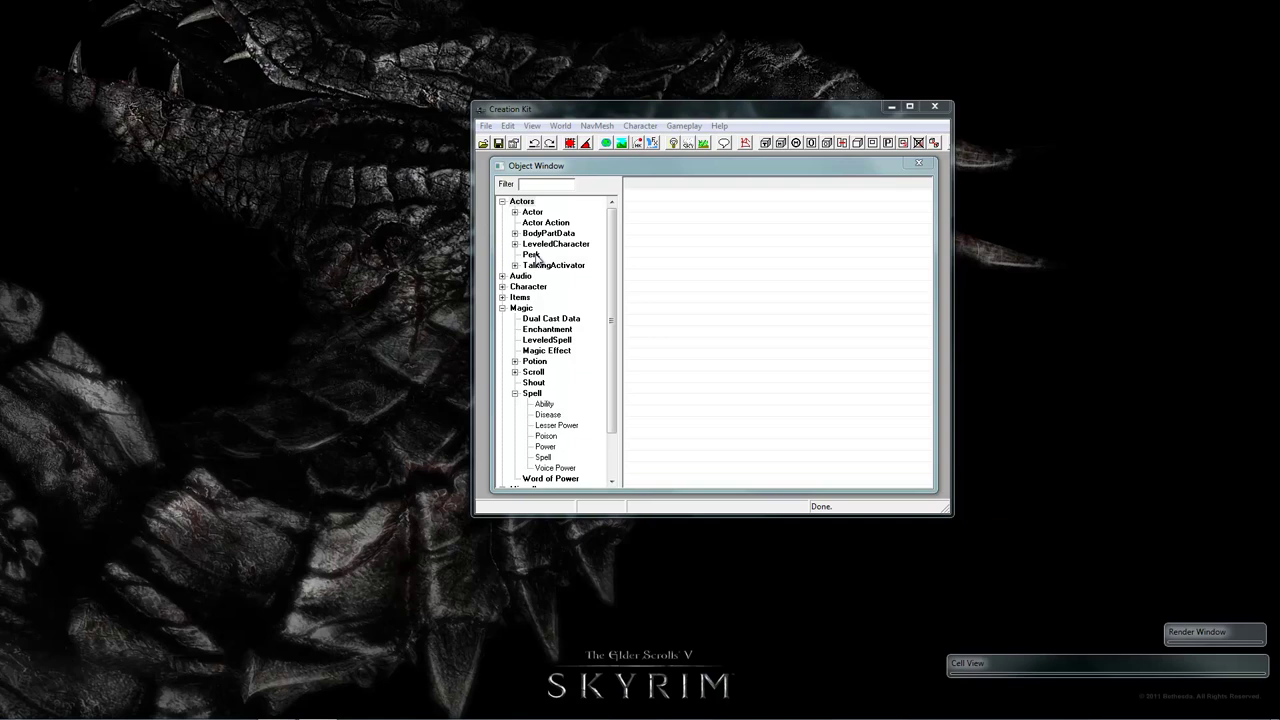
List the perks under Actors and filter them by "bullseye"
left_click(521, 202)
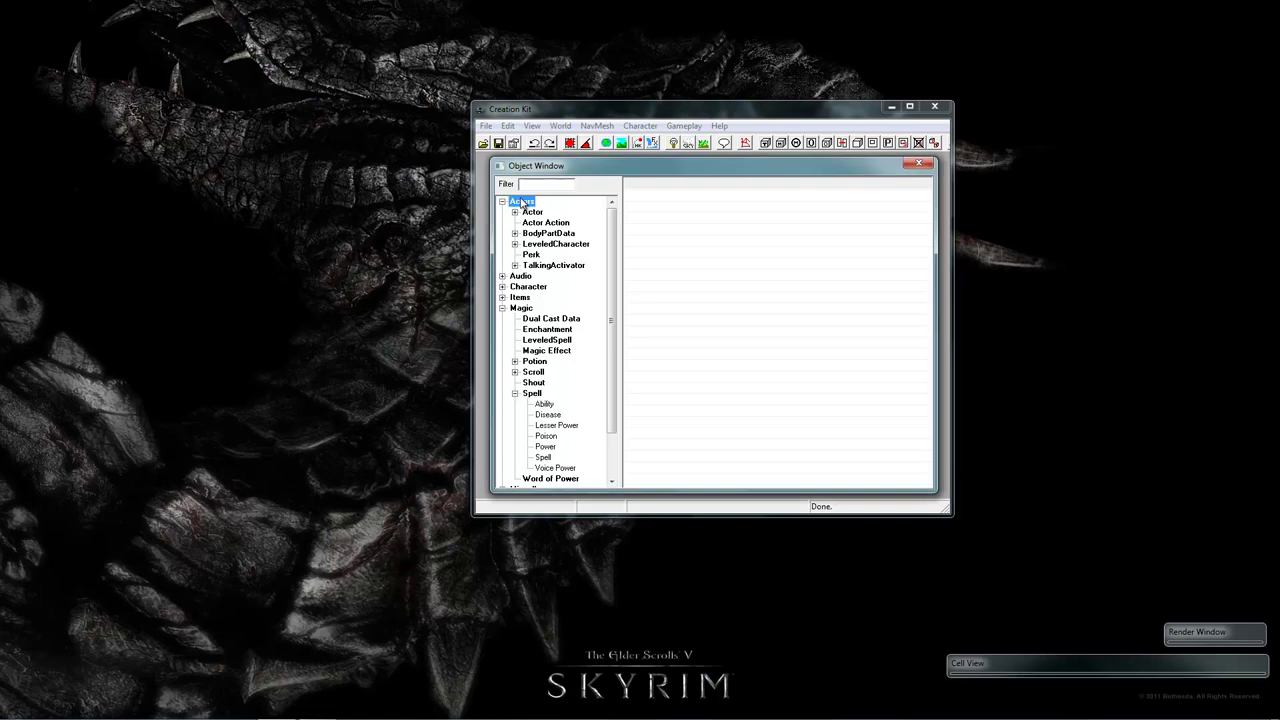
left_click(531, 255)
left_click(538, 183)
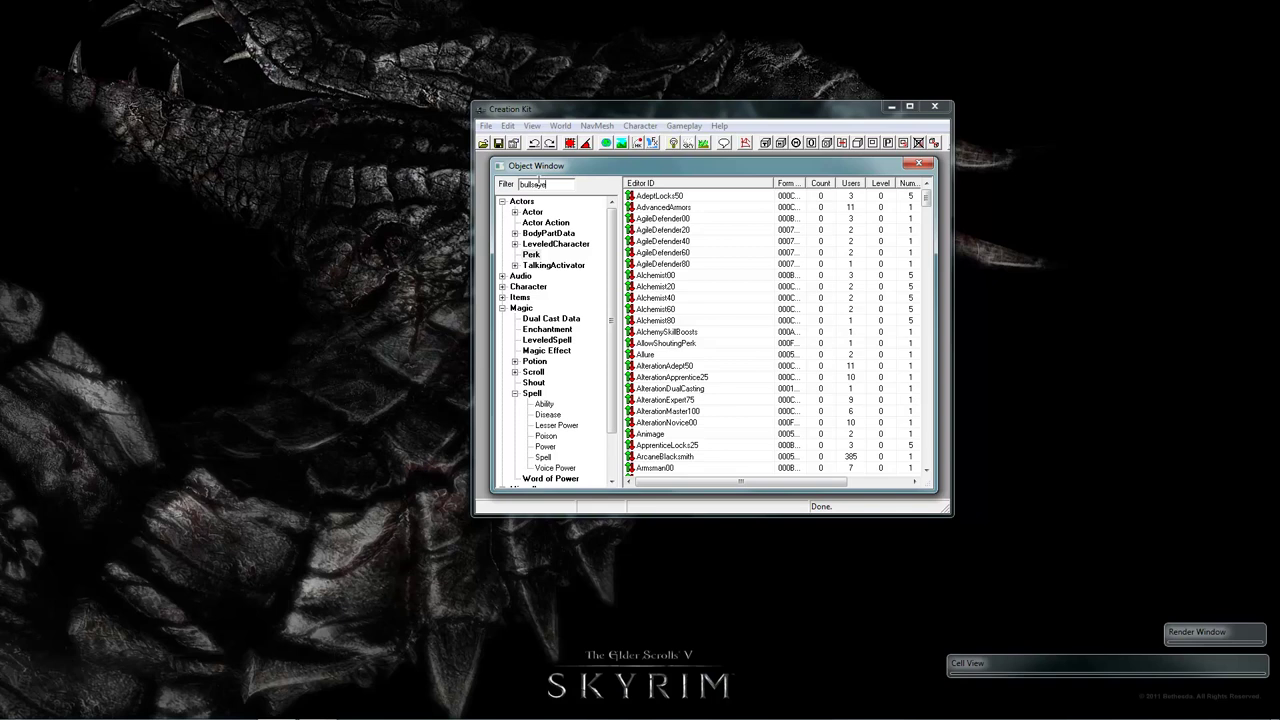
type("bullseye")
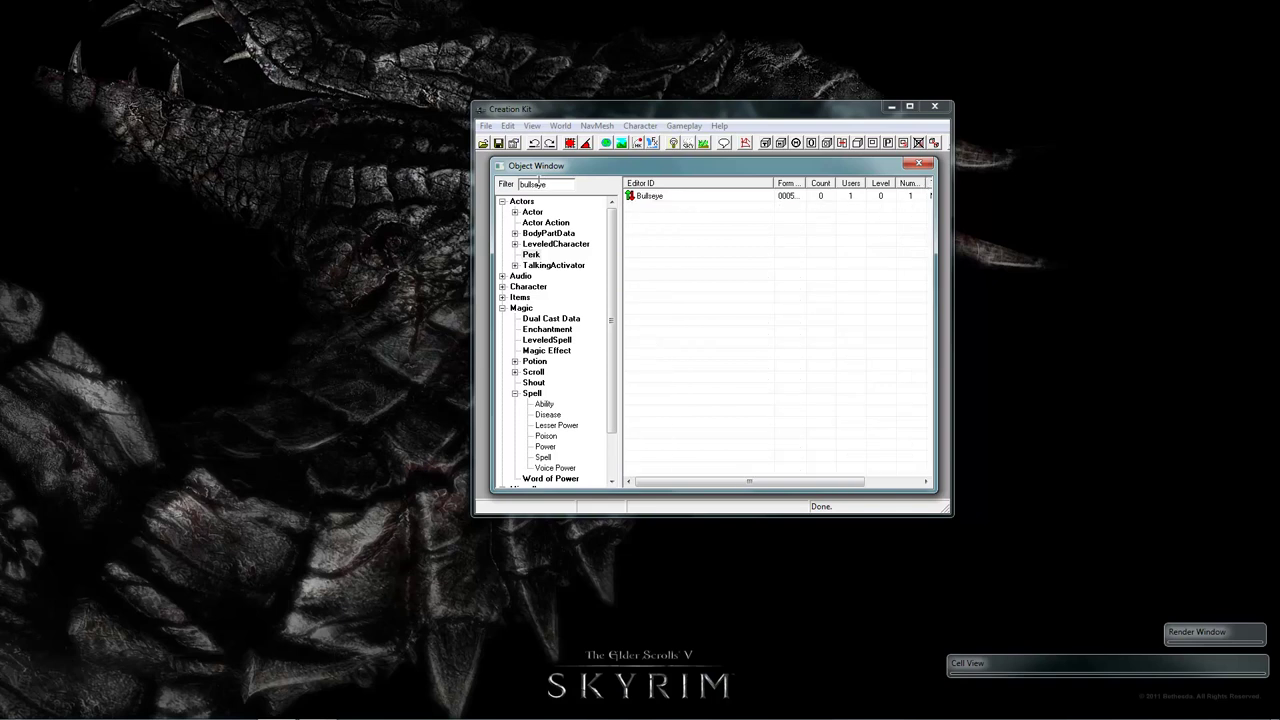
Duplicate the Bullseye perk and rename the copy BullseyeRank2, renaming the object rather than creating a new one
left_click(658, 200)
right_click(658, 199)
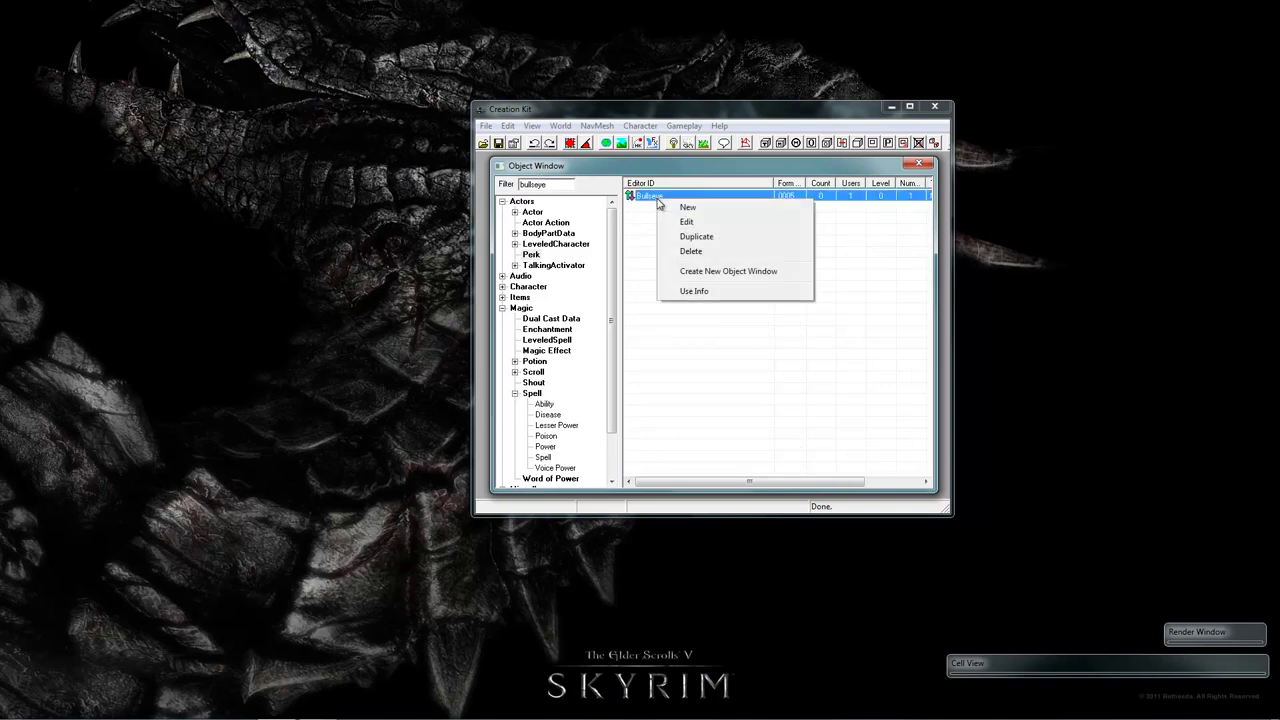
left_click(688, 238)
left_click(672, 208)
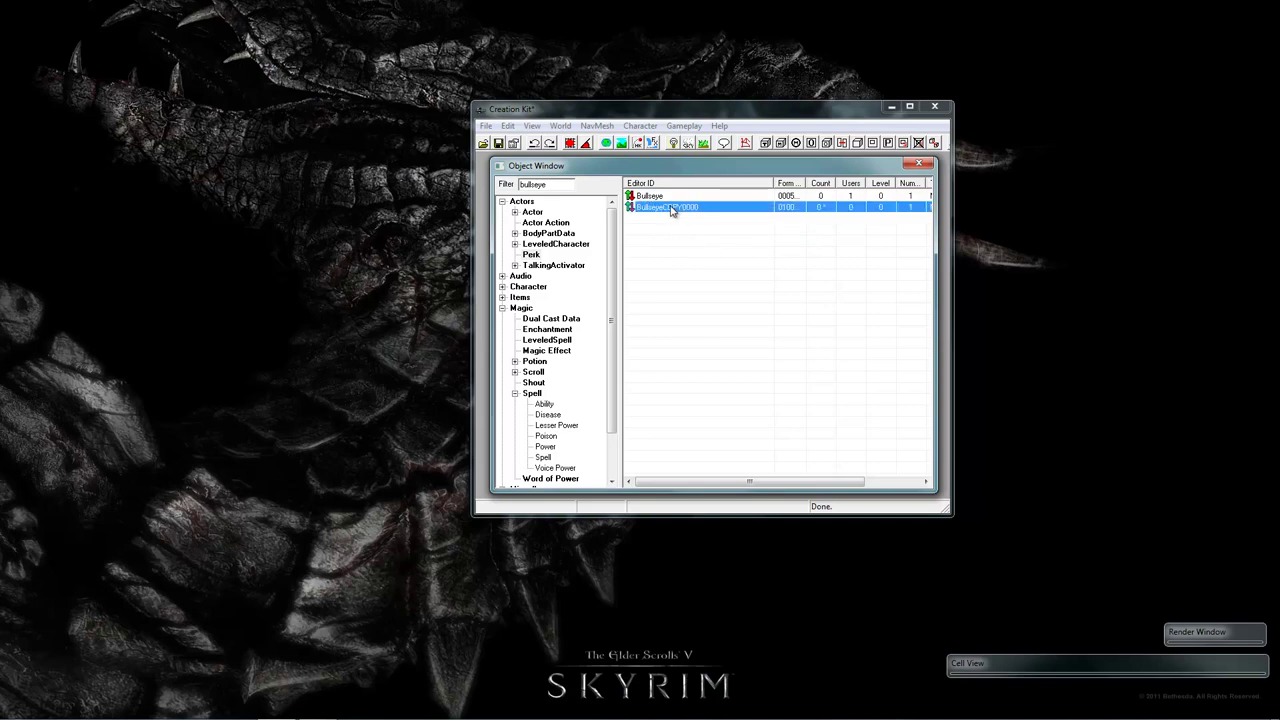
left_click(672, 208)
left_click_drag(664, 207, 704, 208)
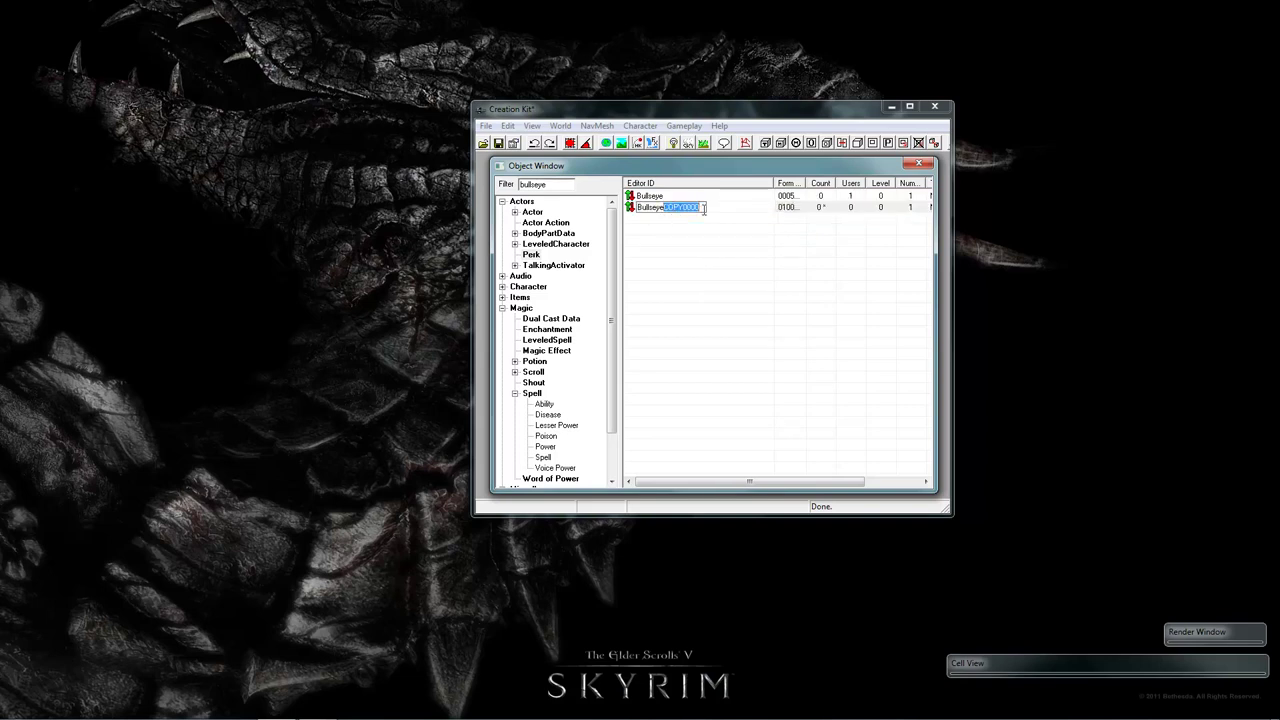
type("Rank2")
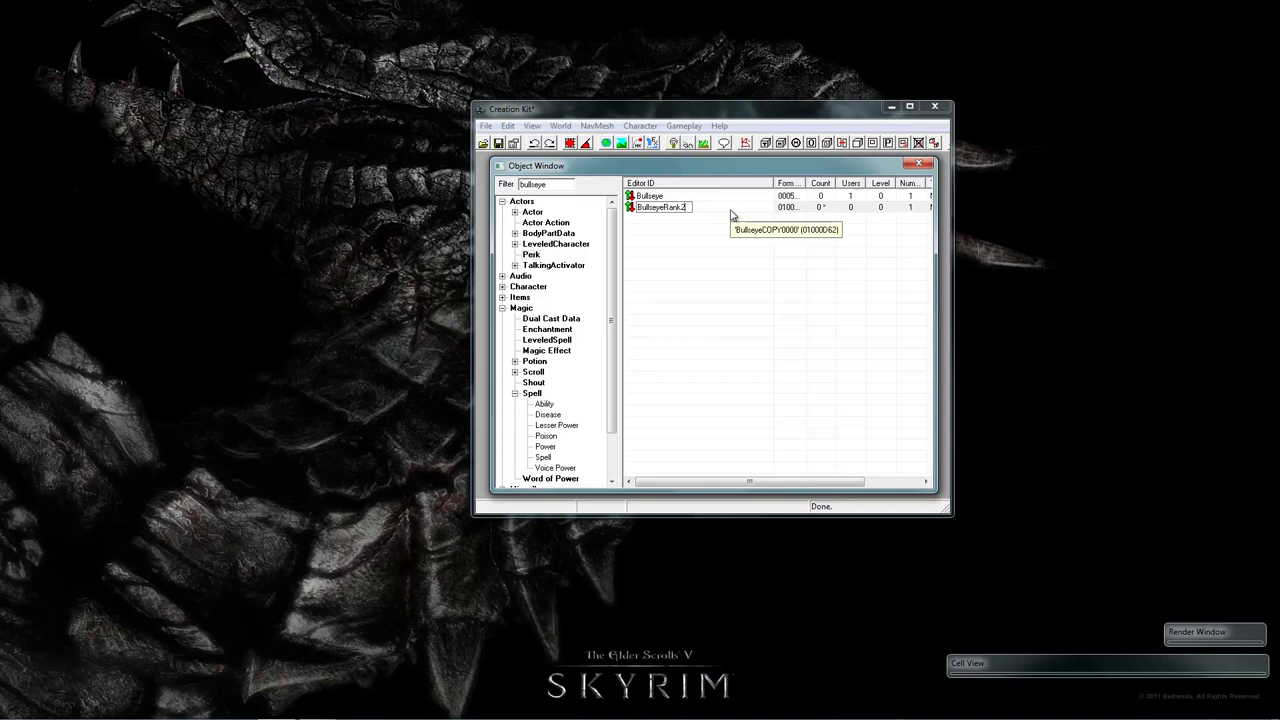
key("Return")
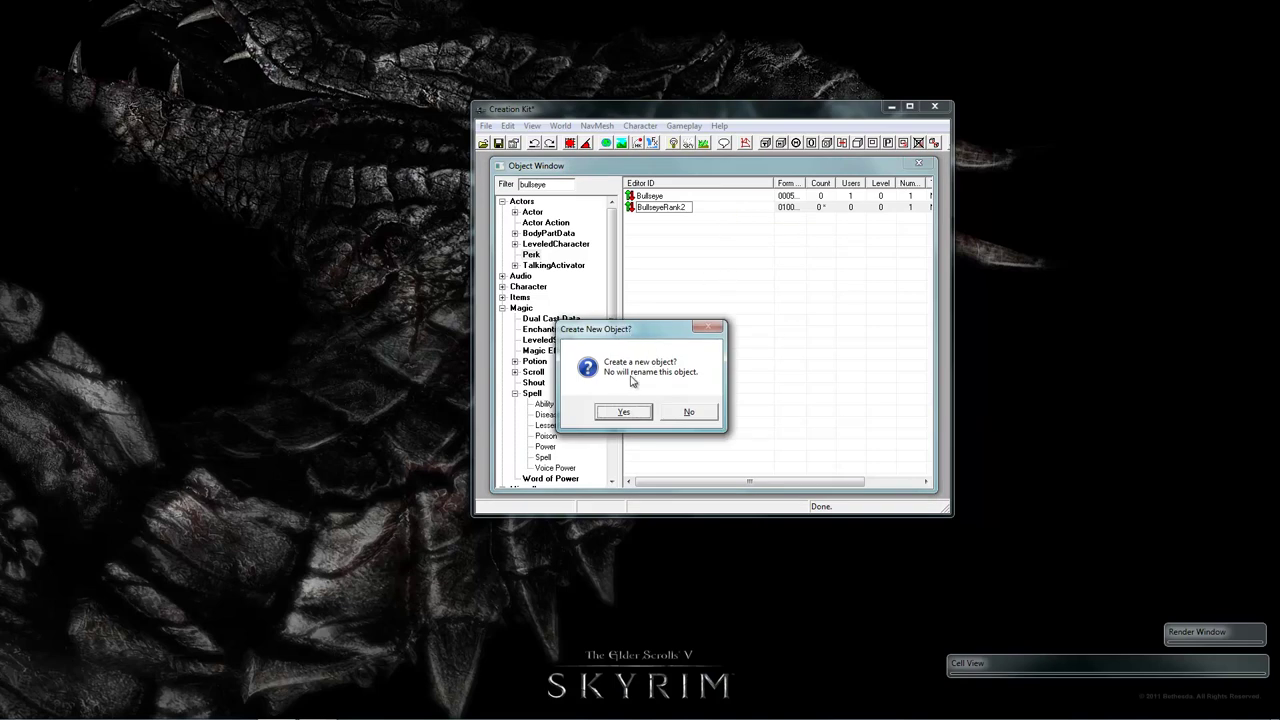
left_click(693, 412)
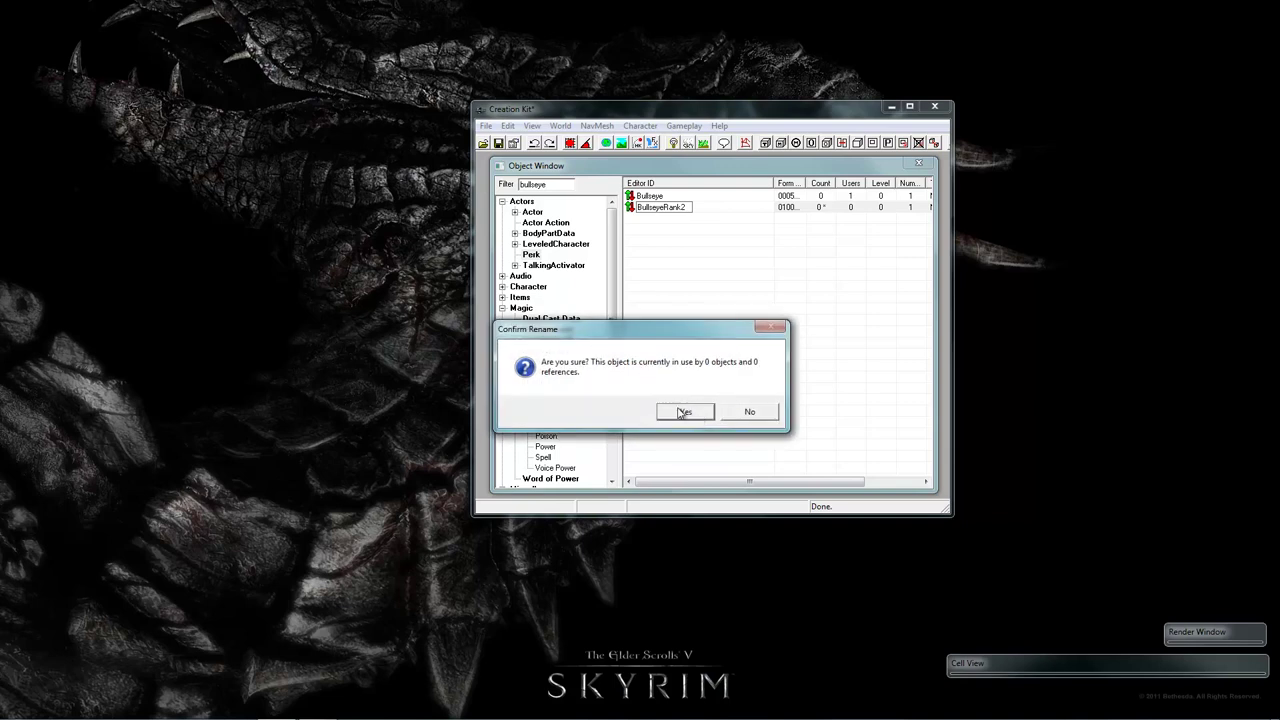
left_click(683, 413)
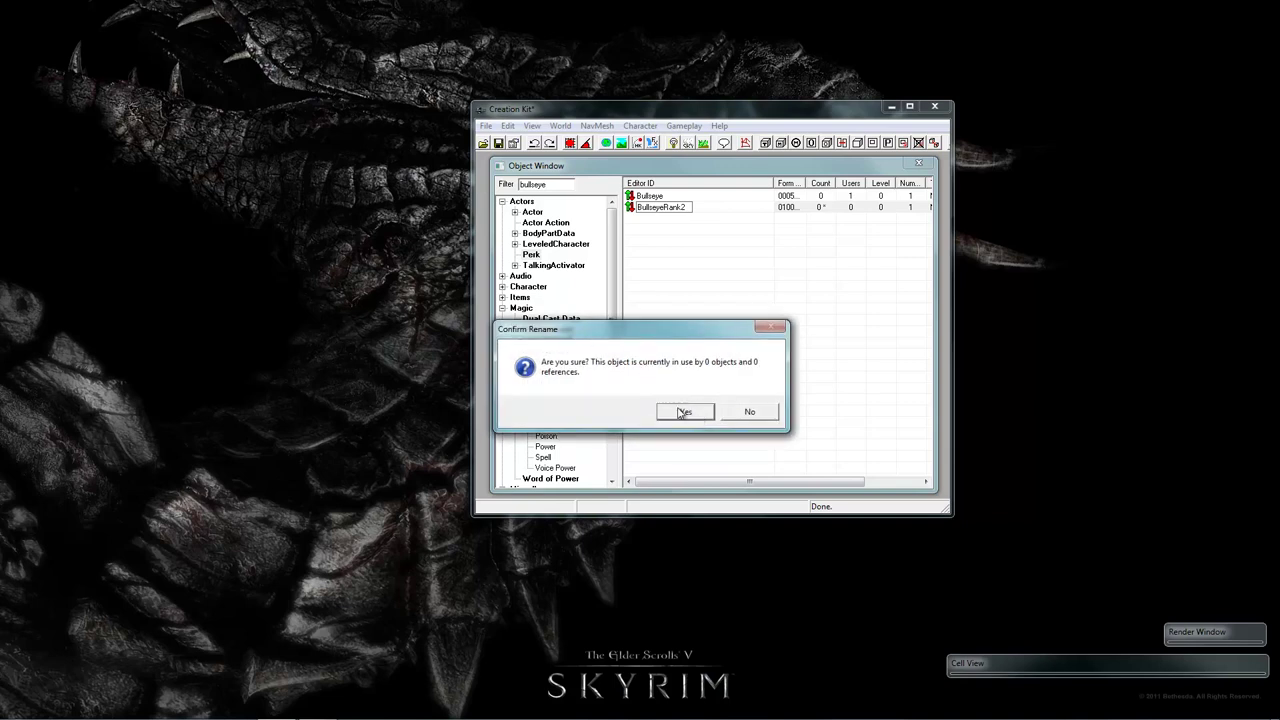
Create another new perk from Bullseye by changing its editor ID to BullseyeRank3 and choosing to create a new object
left_click(657, 197)
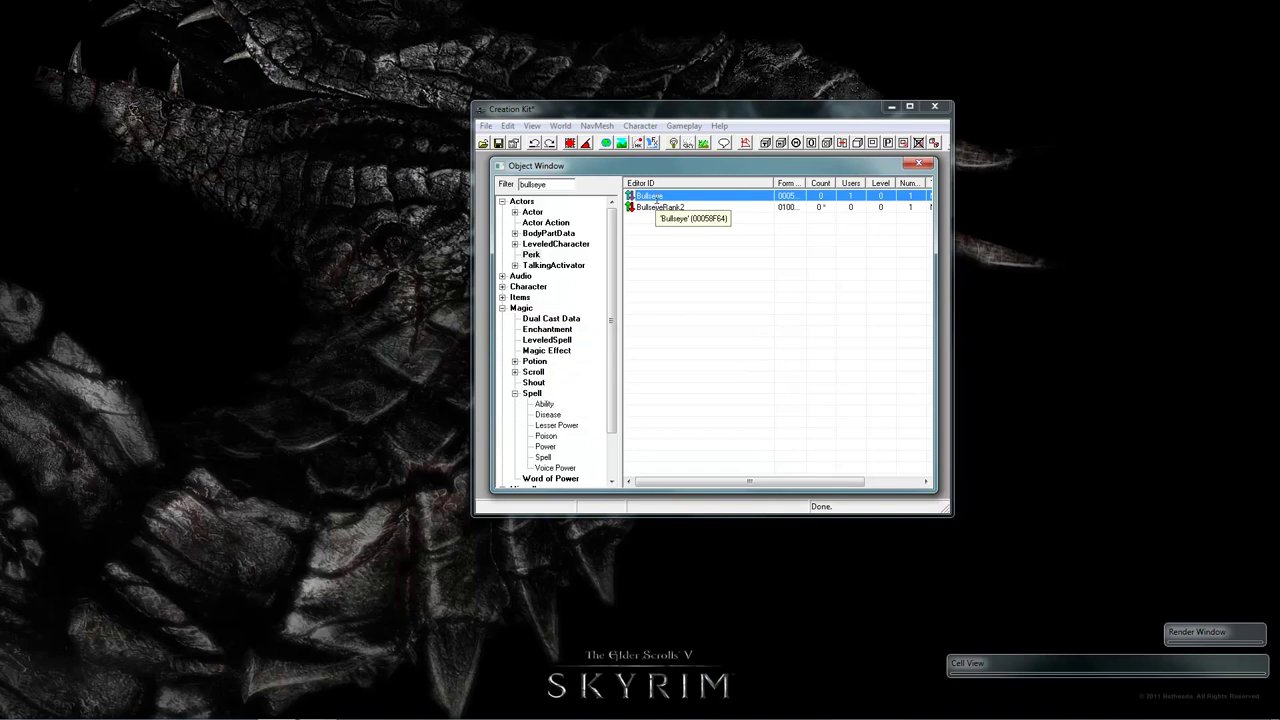
left_click(657, 197)
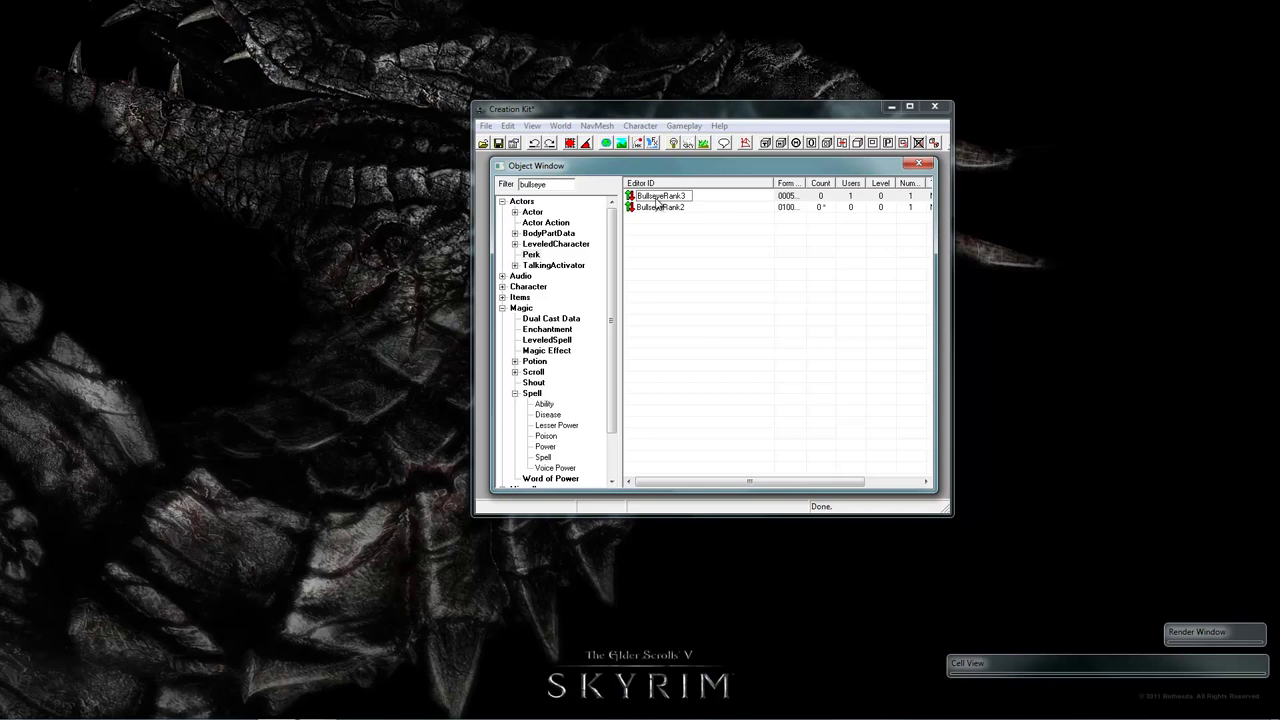
key("Return")
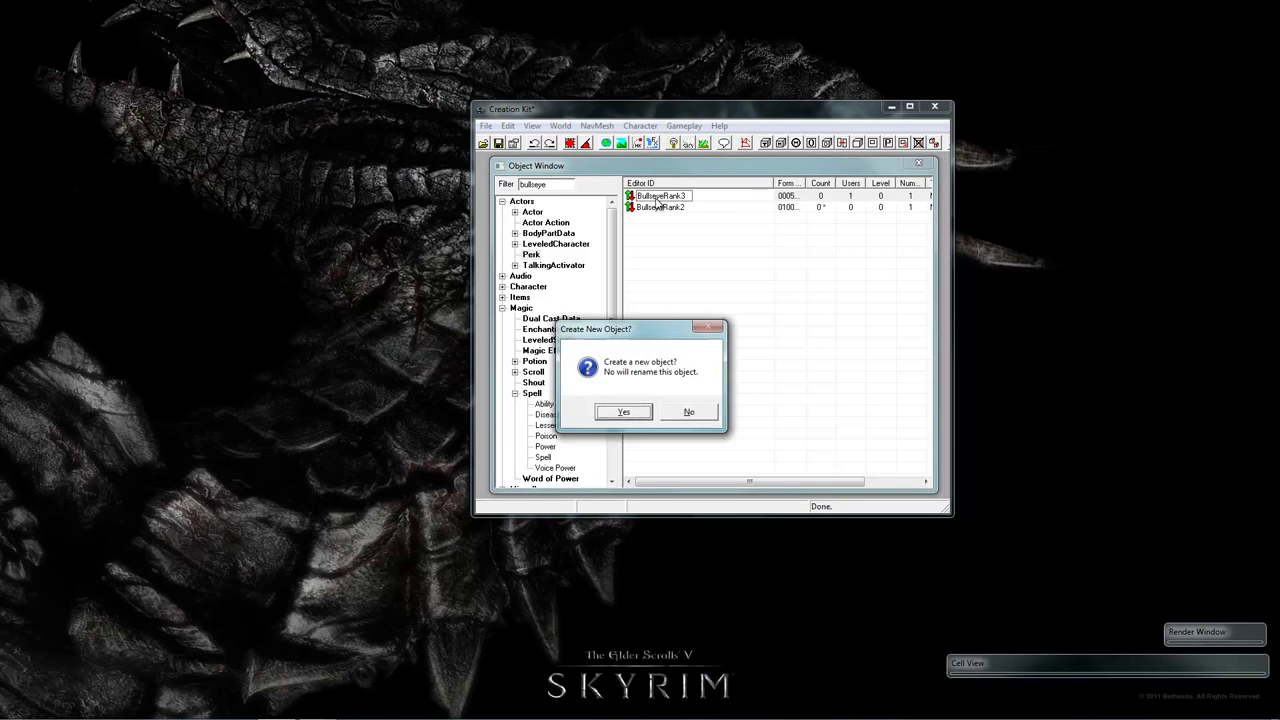
left_click(625, 415)
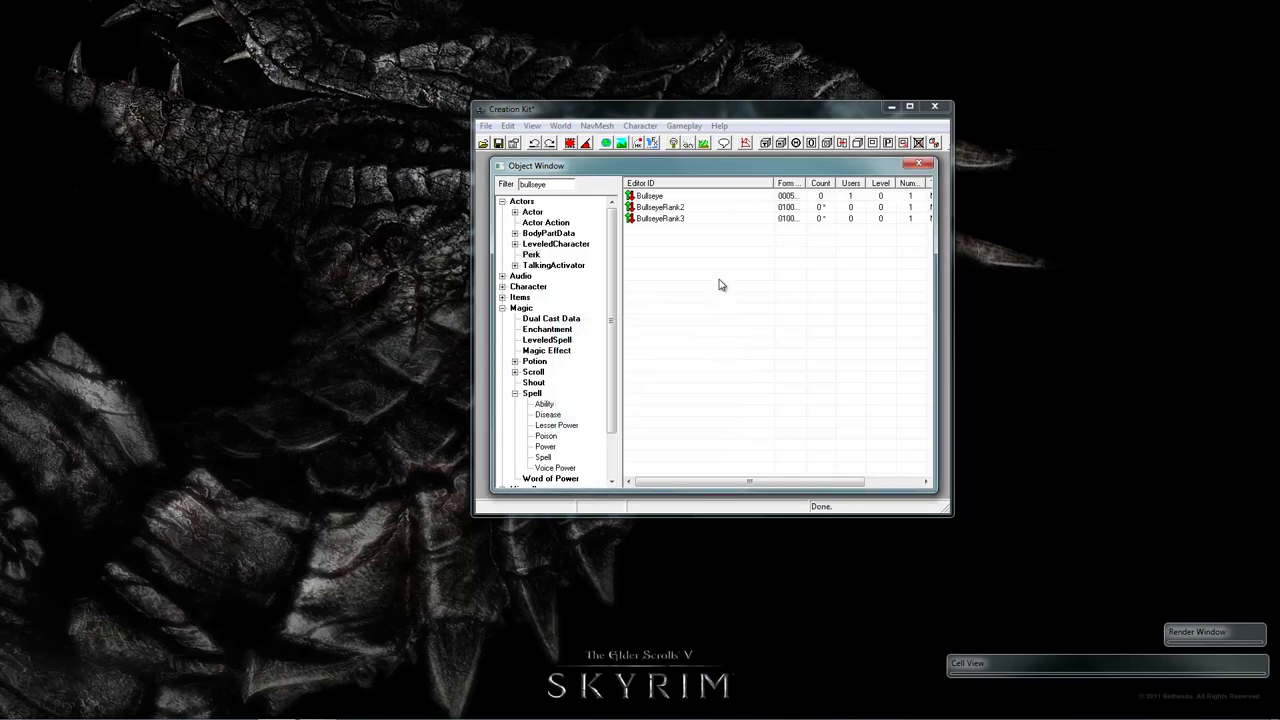
Set the original Bullseye perk's next perk to BullseyeRank2 and save the perk
double_click(662, 197)
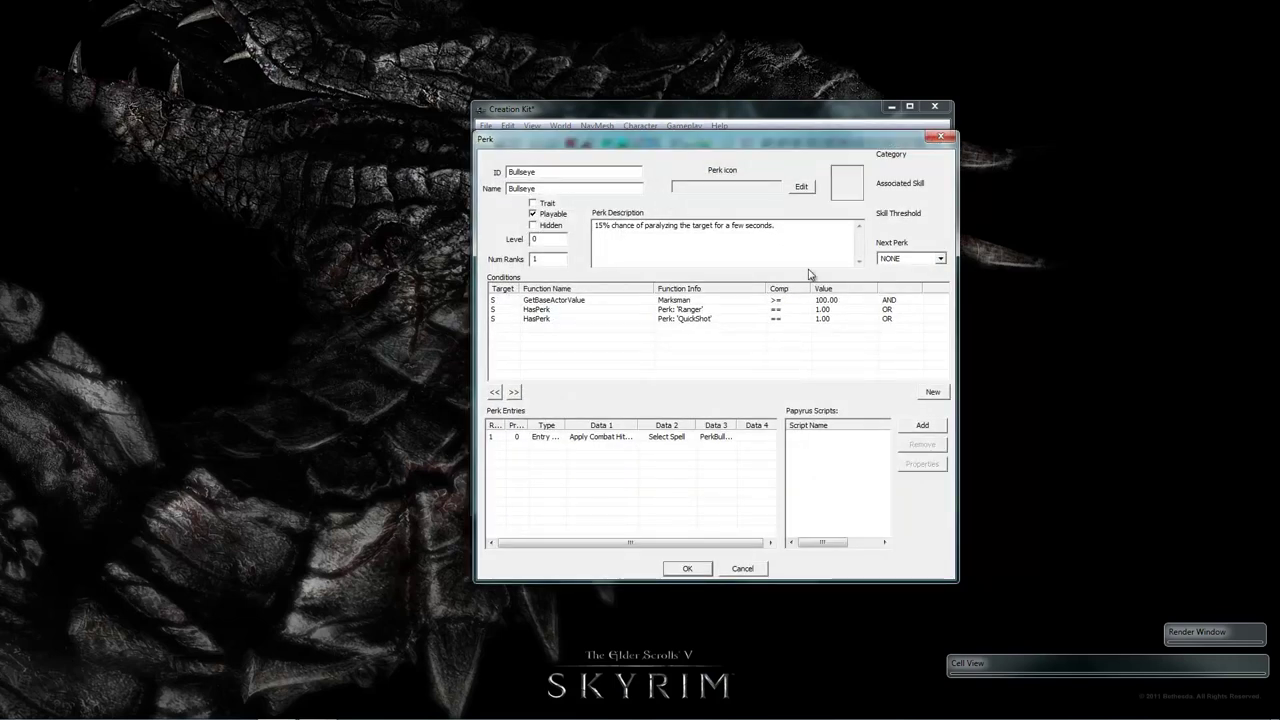
left_click(901, 259)
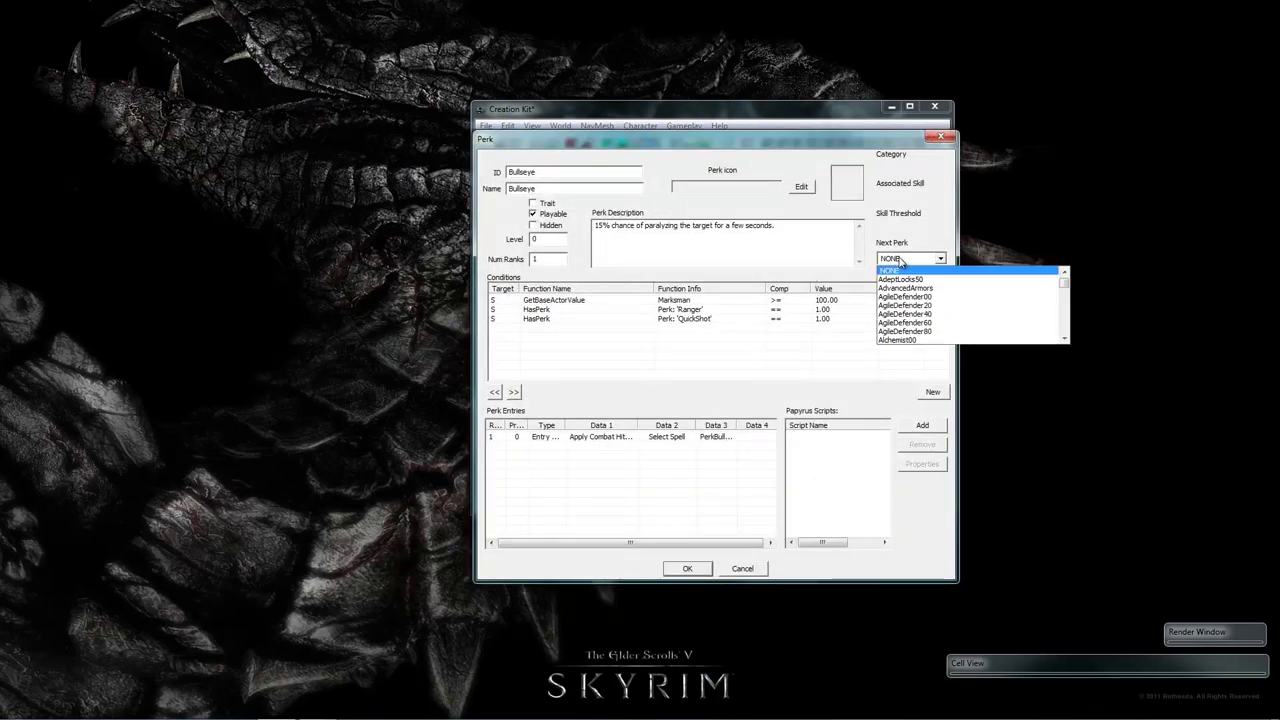
type("bu")
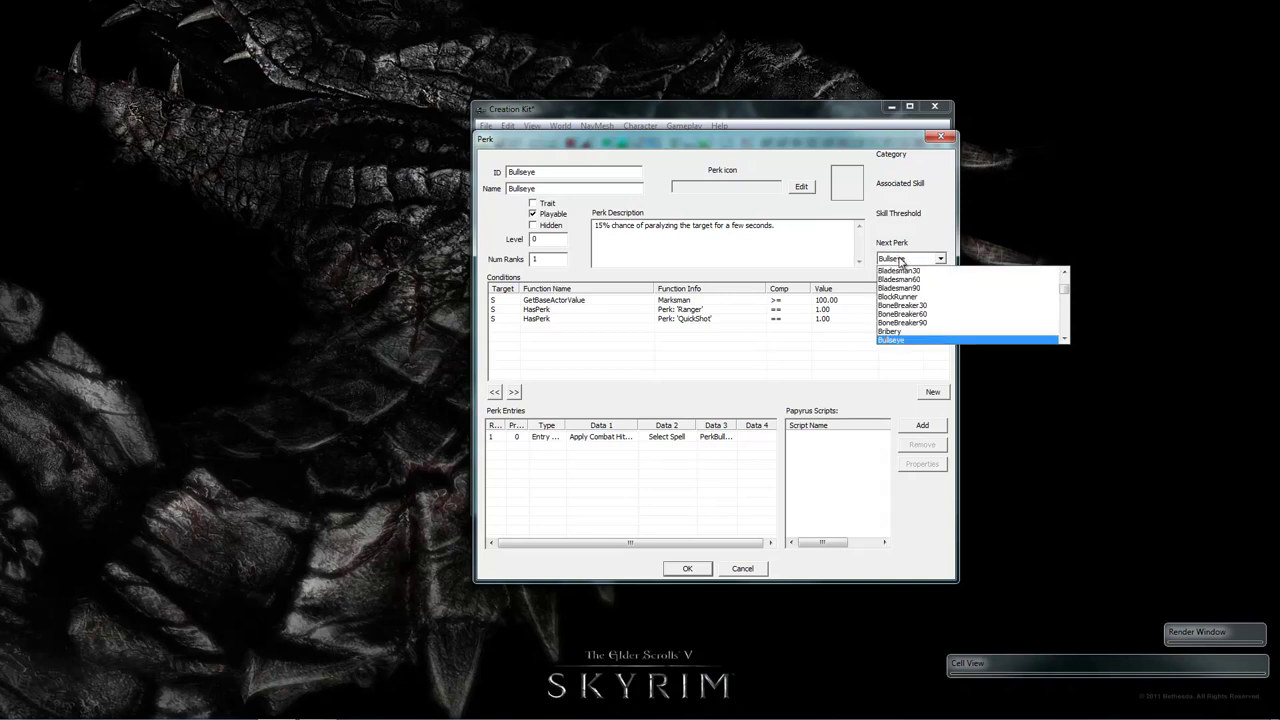
scroll(925, 300, "down", 1)
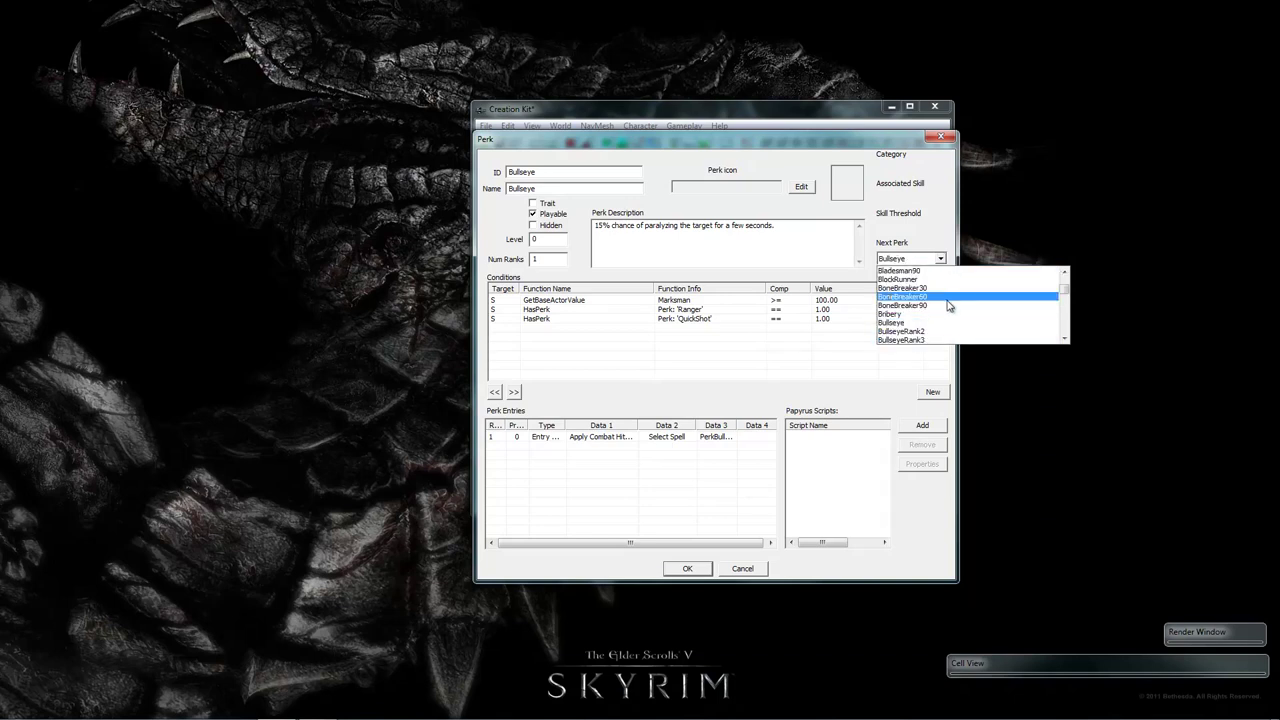
left_click(929, 333)
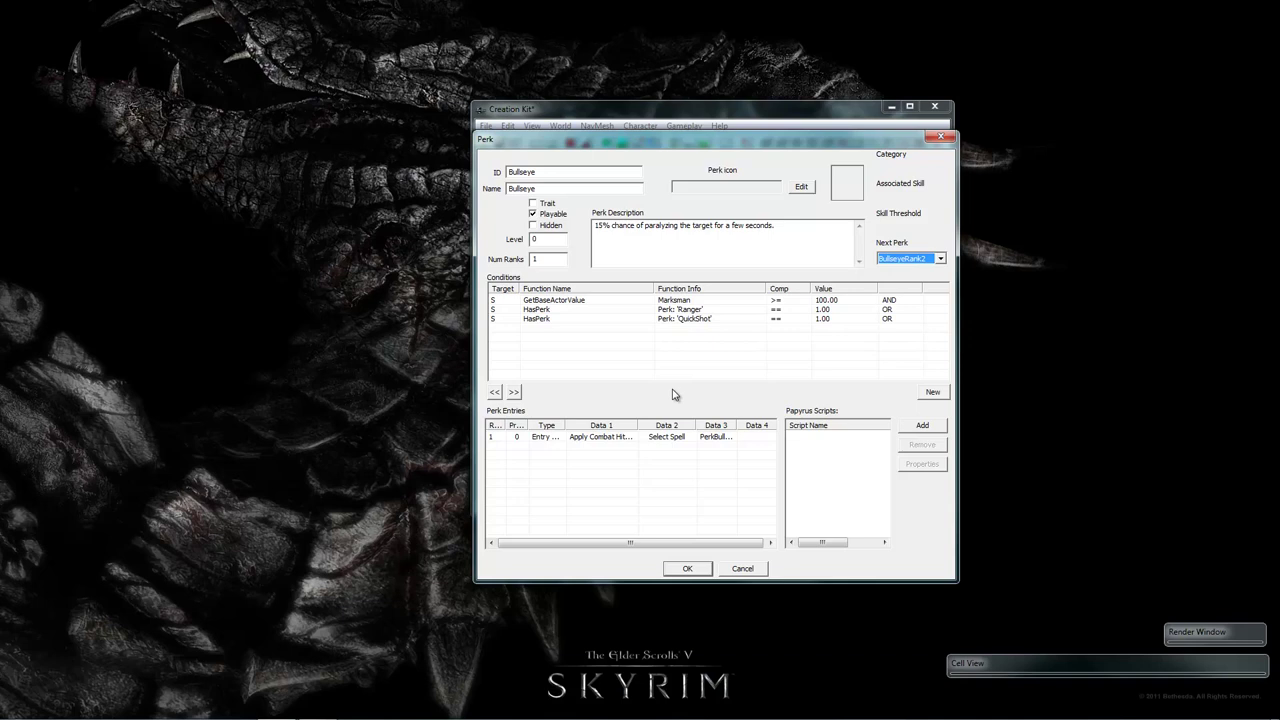
left_click(687, 569)
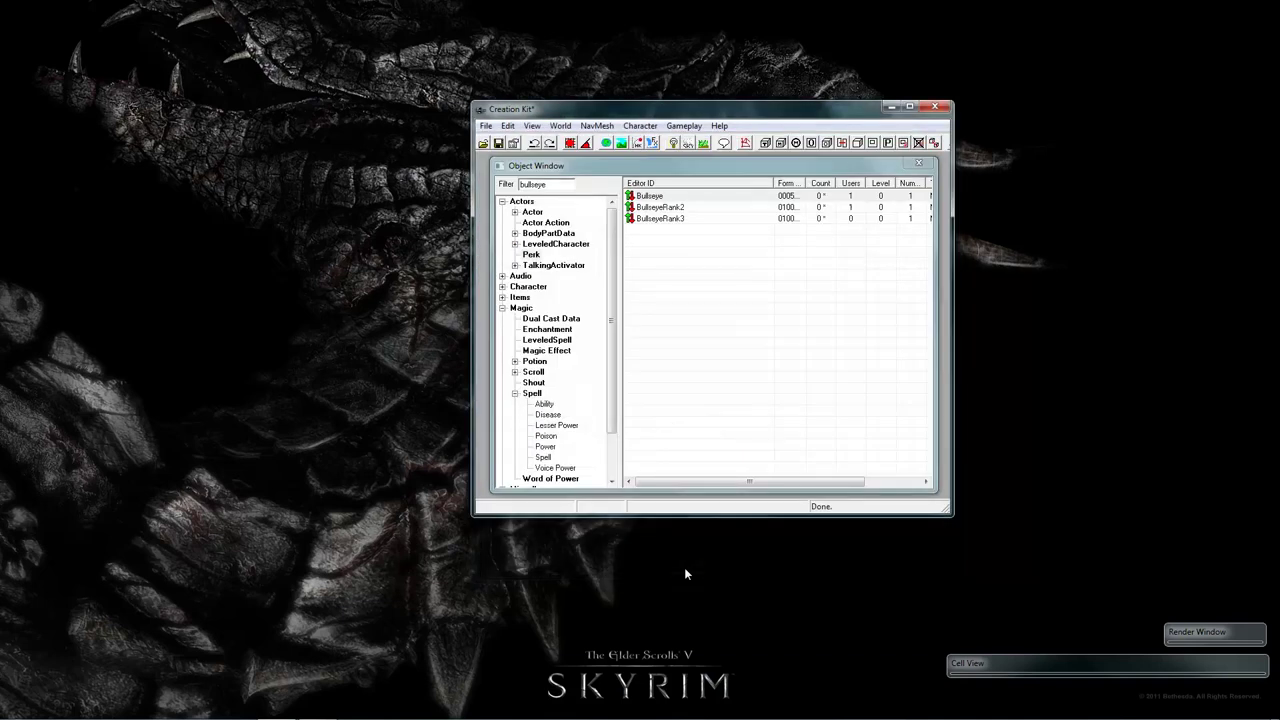
Set BullseyeRank2's next perk to BullseyeRank3 and change its description to "30% chance of paralyzing the target for a few seconds."
double_click(662, 207)
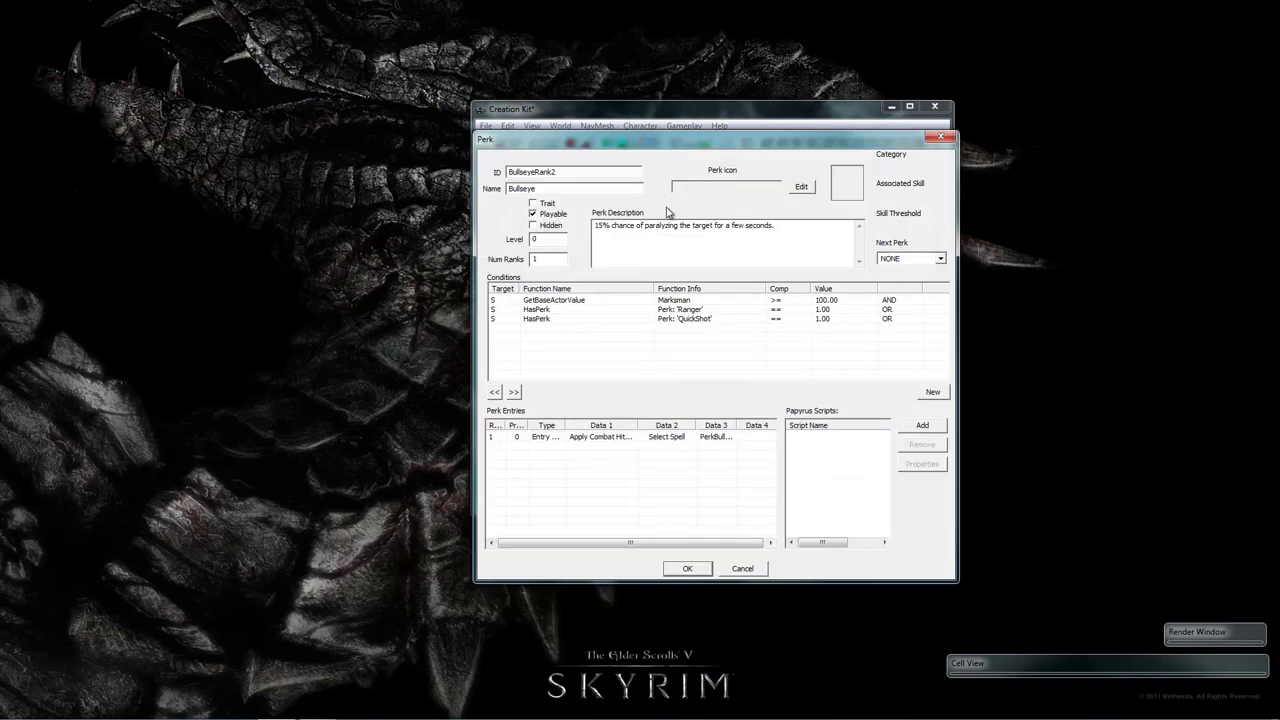
left_click(912, 258)
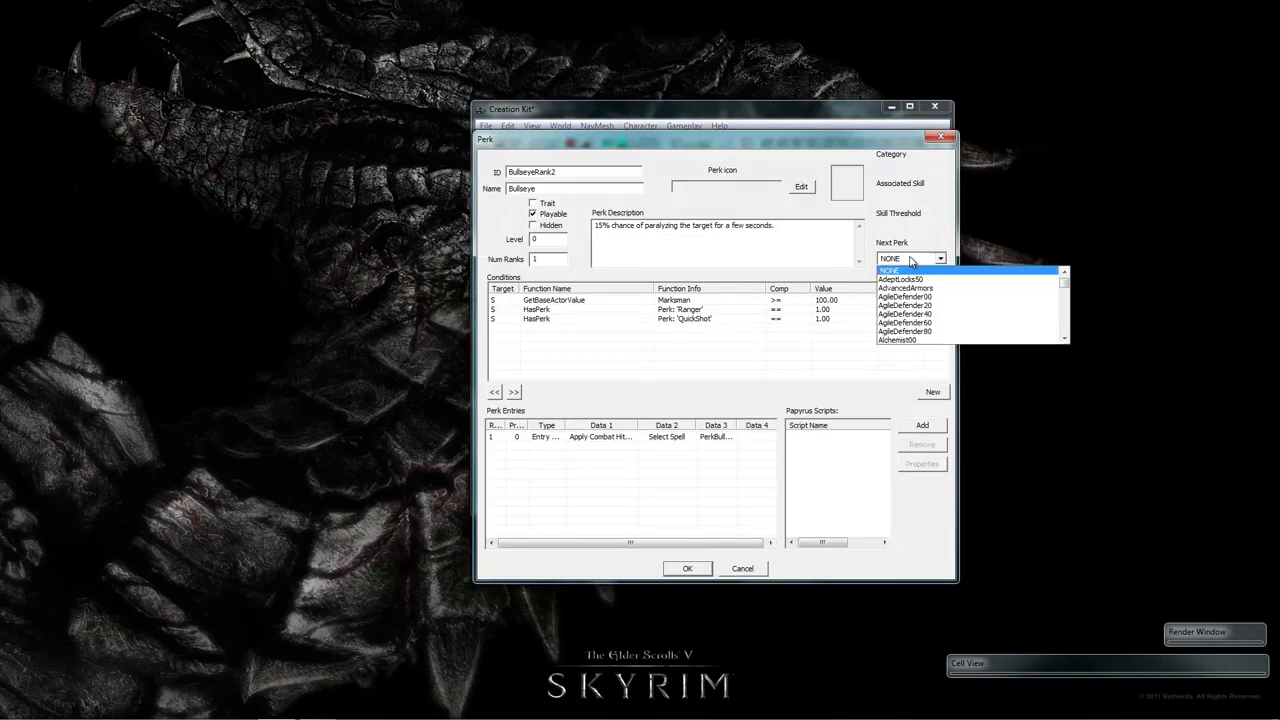
type("Bullseye")
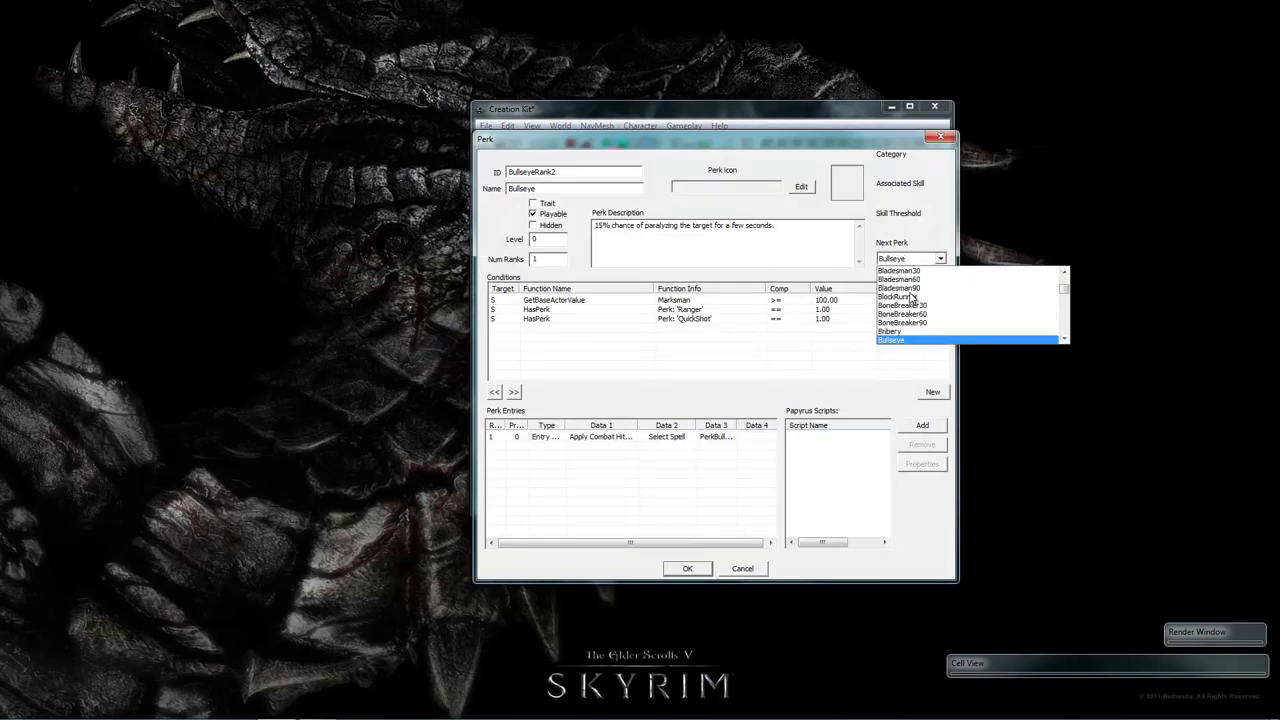
scroll(912, 297, "down", 1)
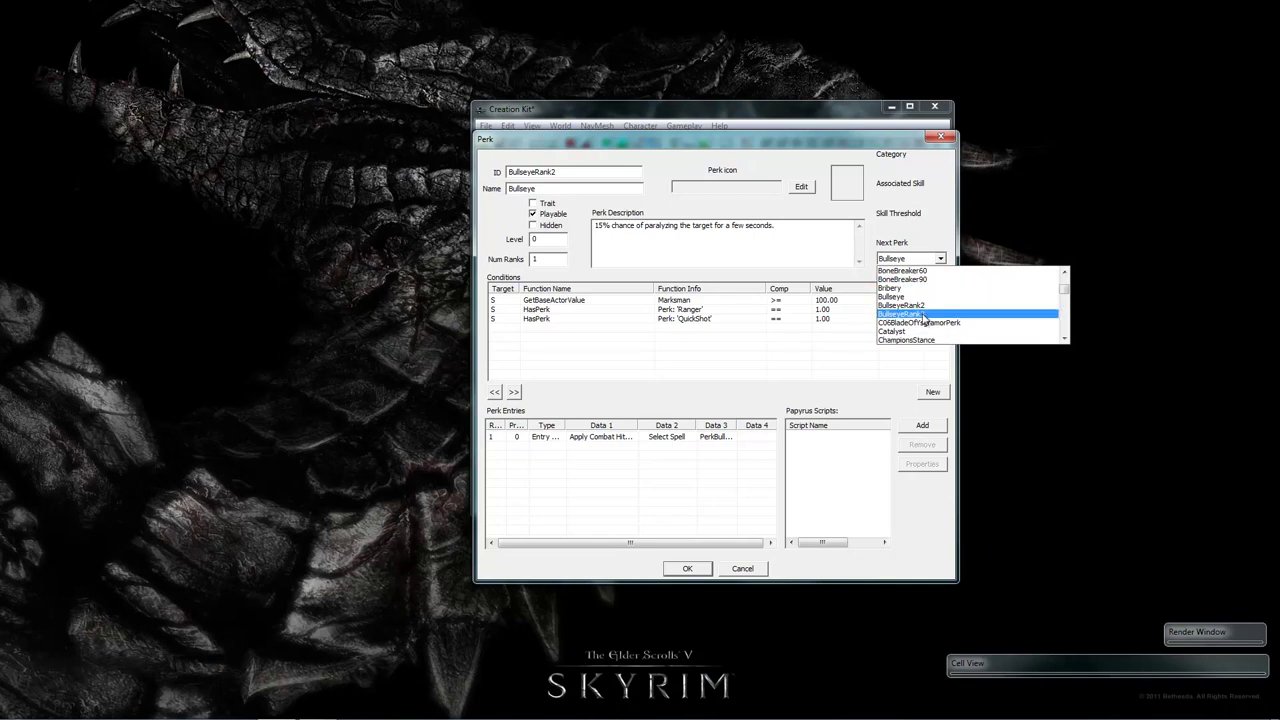
left_click(924, 319)
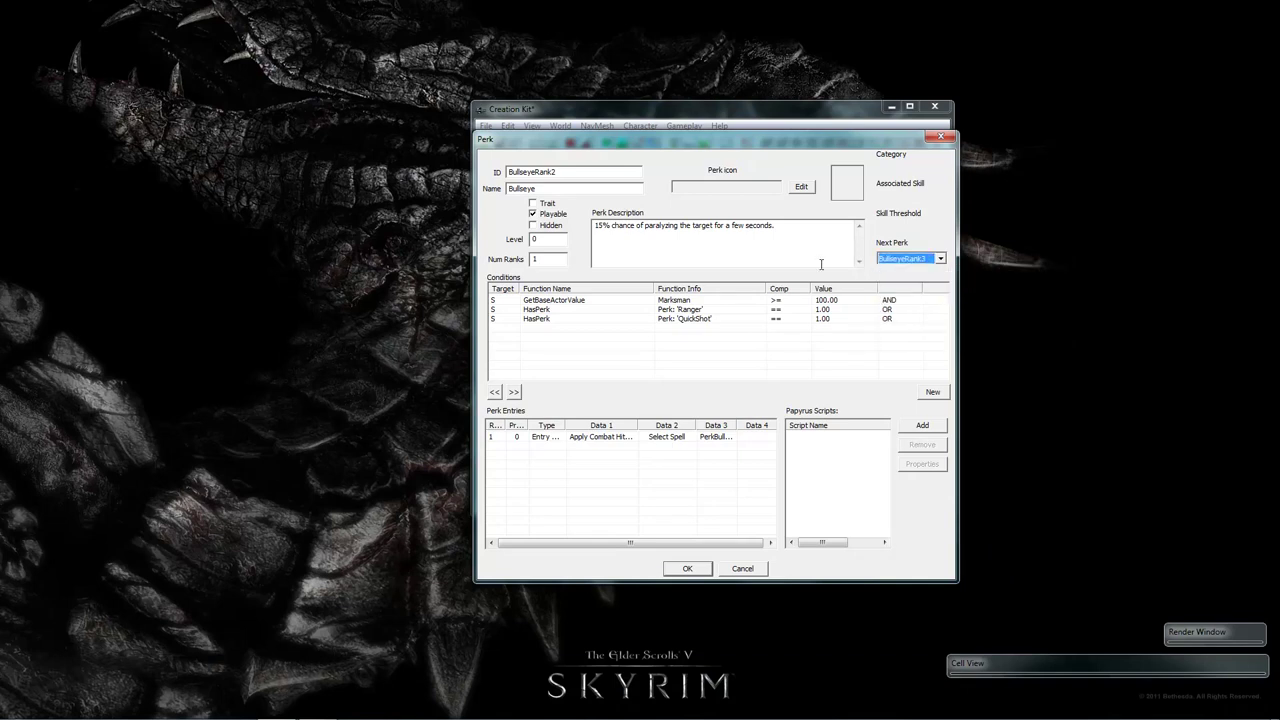
left_click(603, 226)
Delete BullseyeRank2's HasPerk condition for Ranger and change the QuickShot HasPerk condition to require the Bullseye perk
left_click(556, 311)
key("Delete")
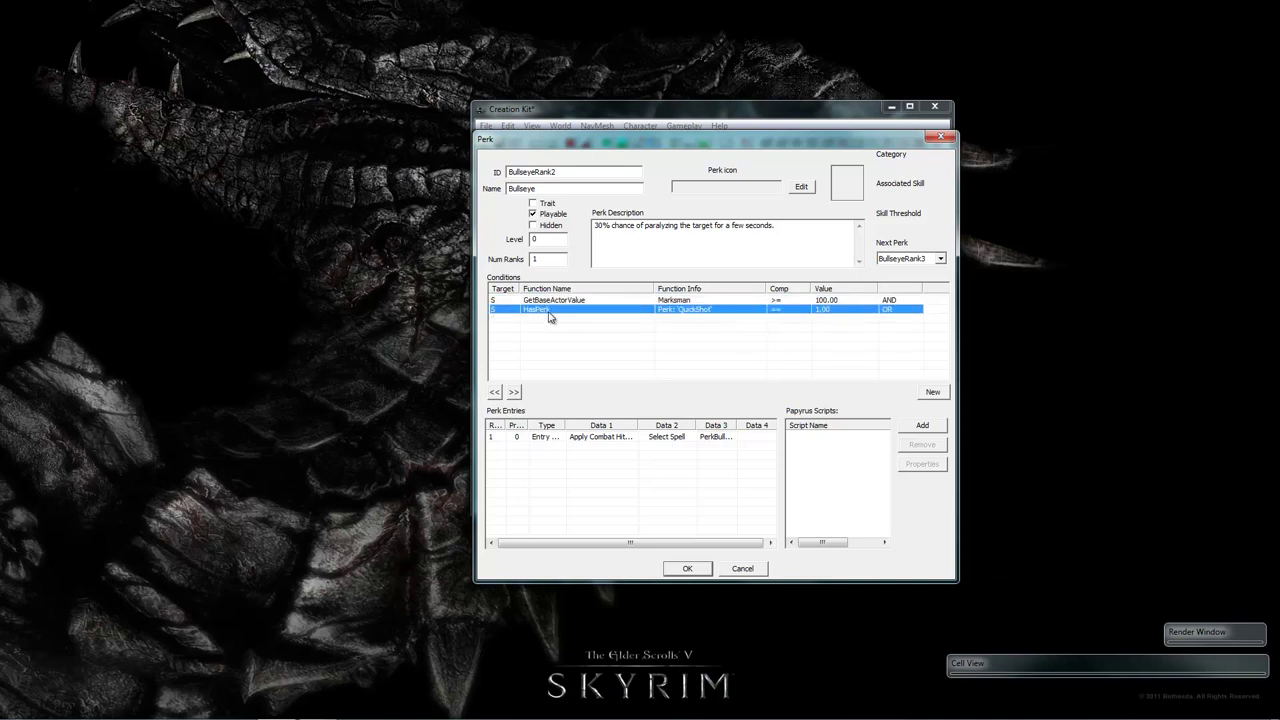
double_click(549, 312)
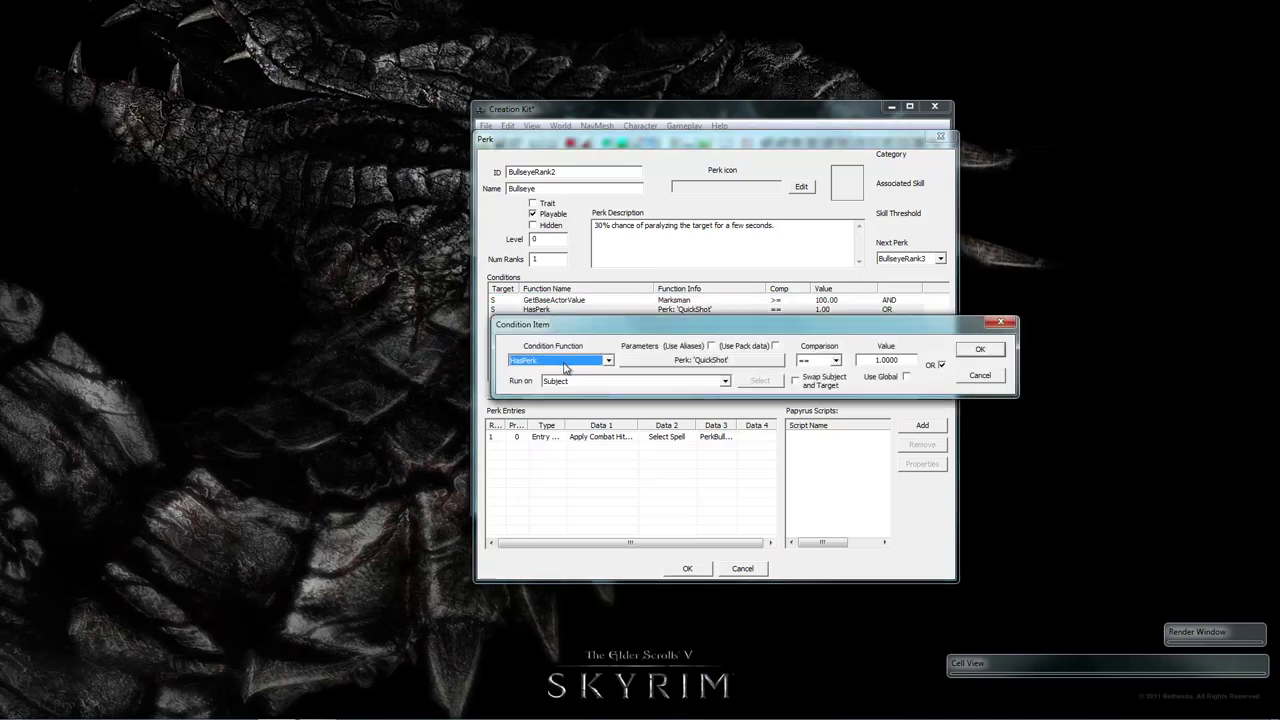
left_click(694, 361)
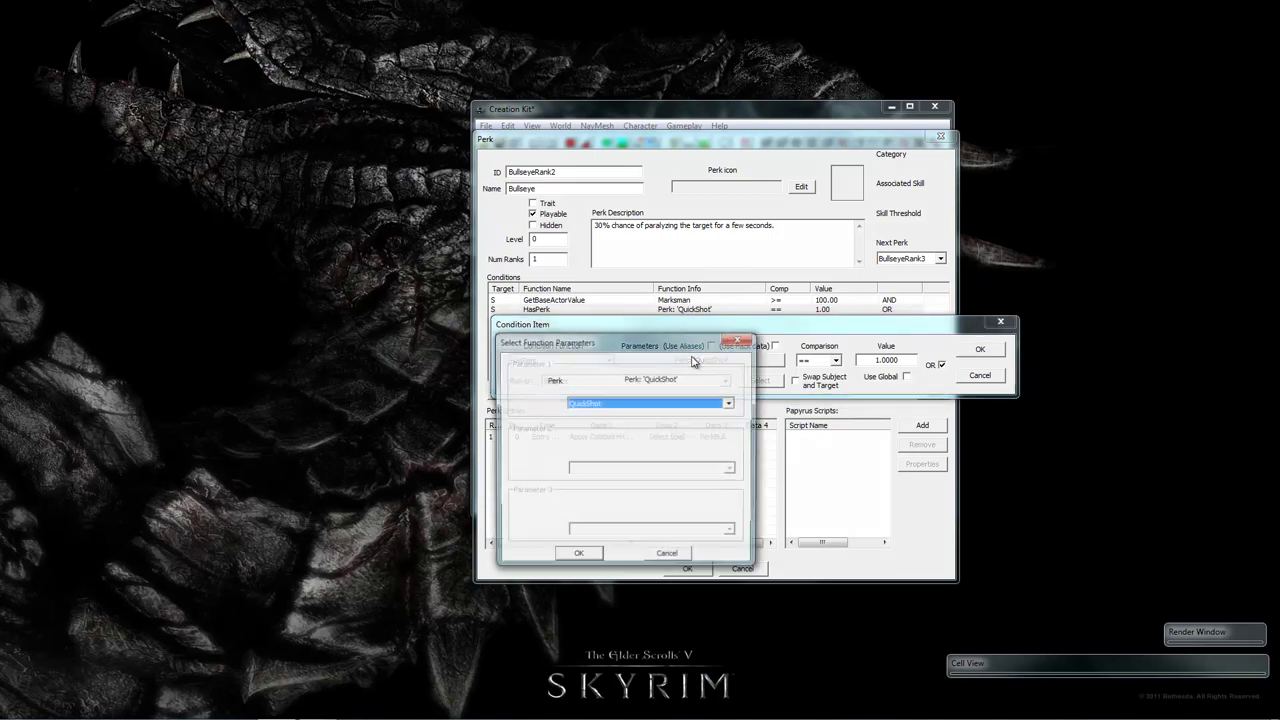
type("Bullseye")
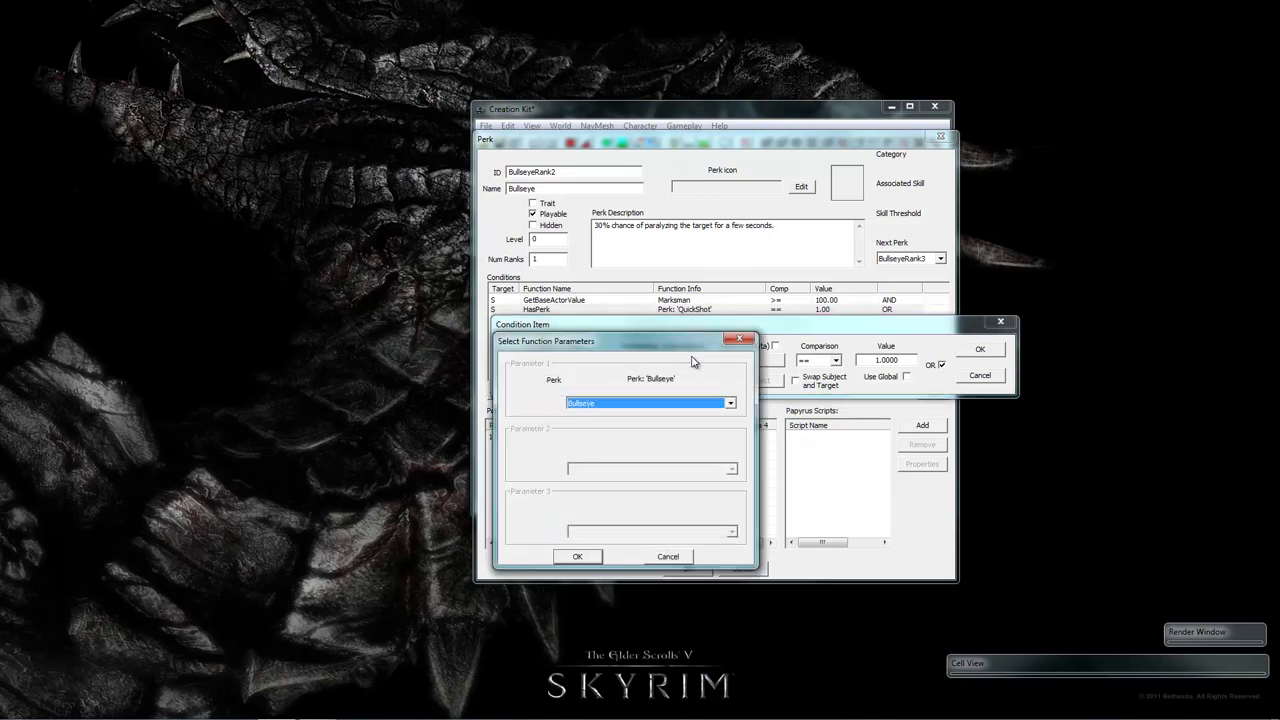
left_click(578, 556)
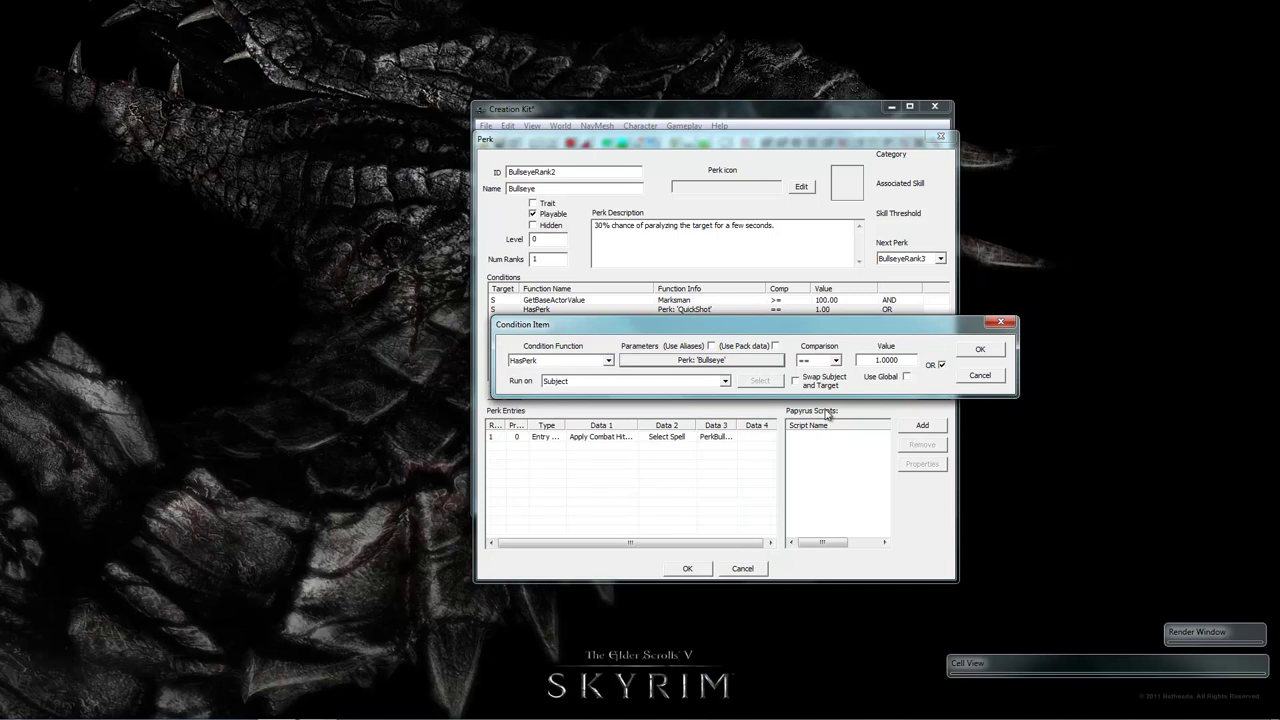
left_click(982, 349)
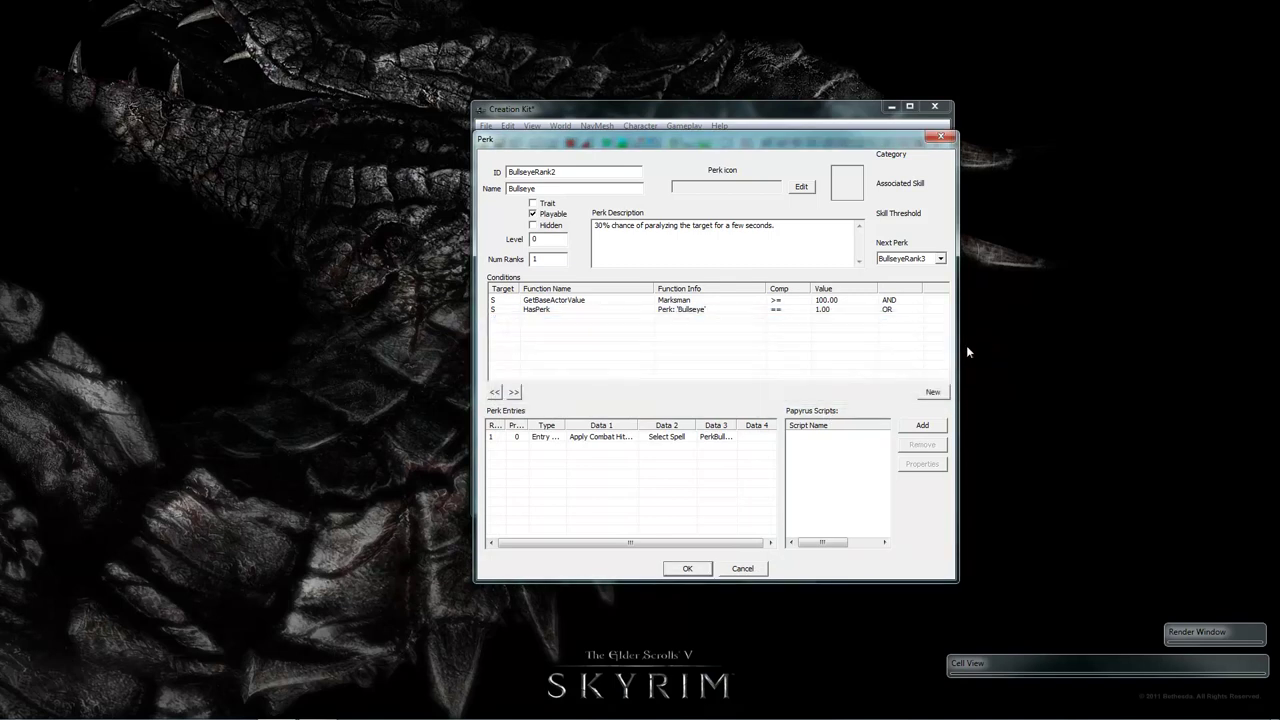
Set the GetRandomPercent condition in BullseyeRank2's perk entry to 30 and save the perk
double_click(595, 438)
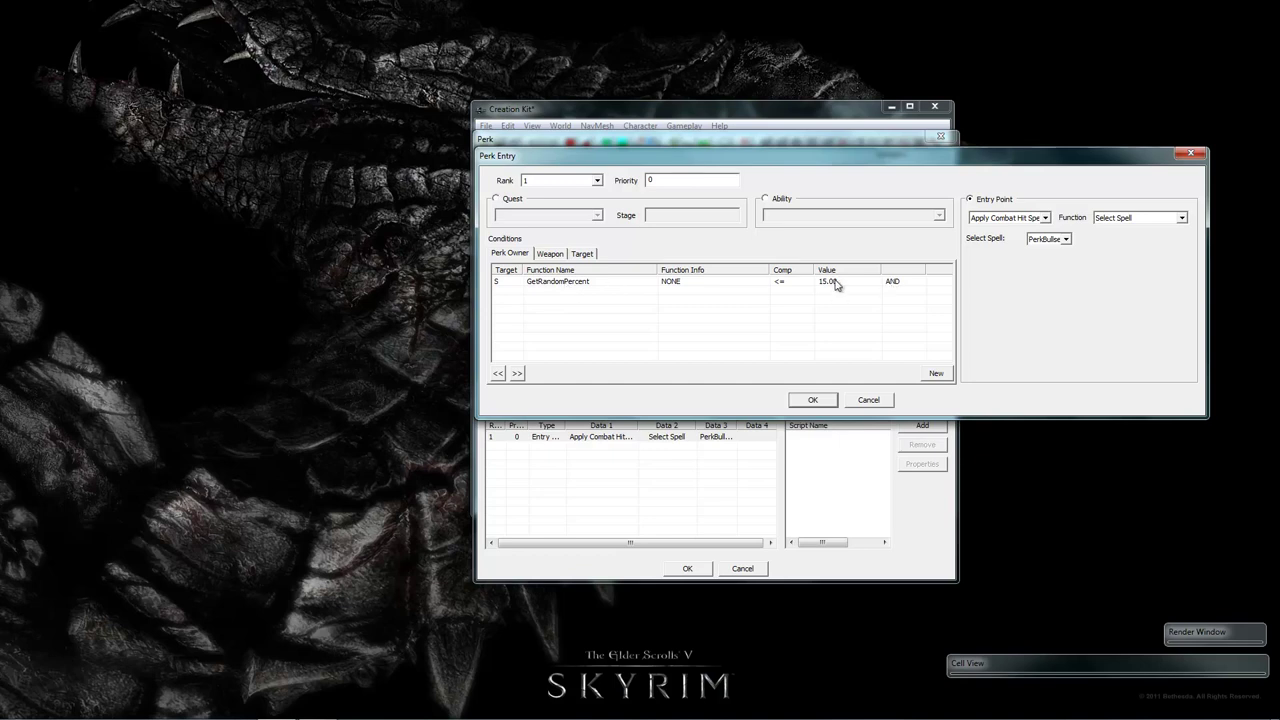
double_click(619, 282)
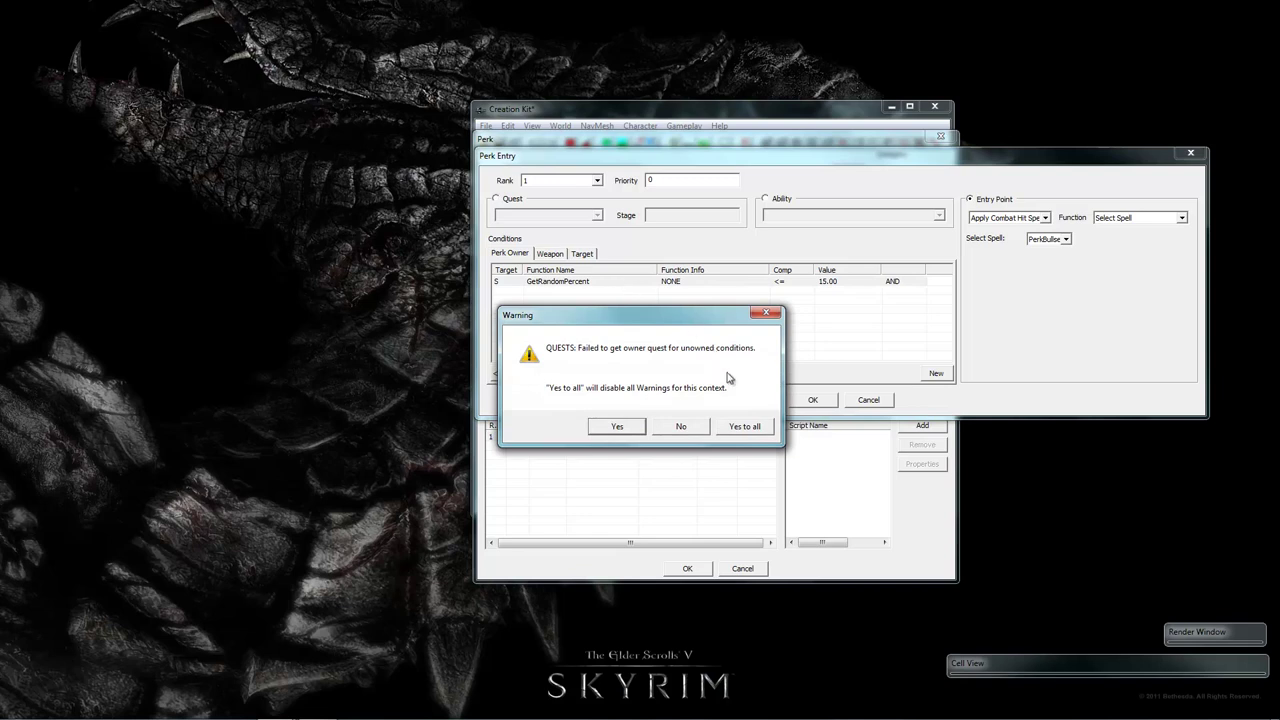
left_click(745, 427)
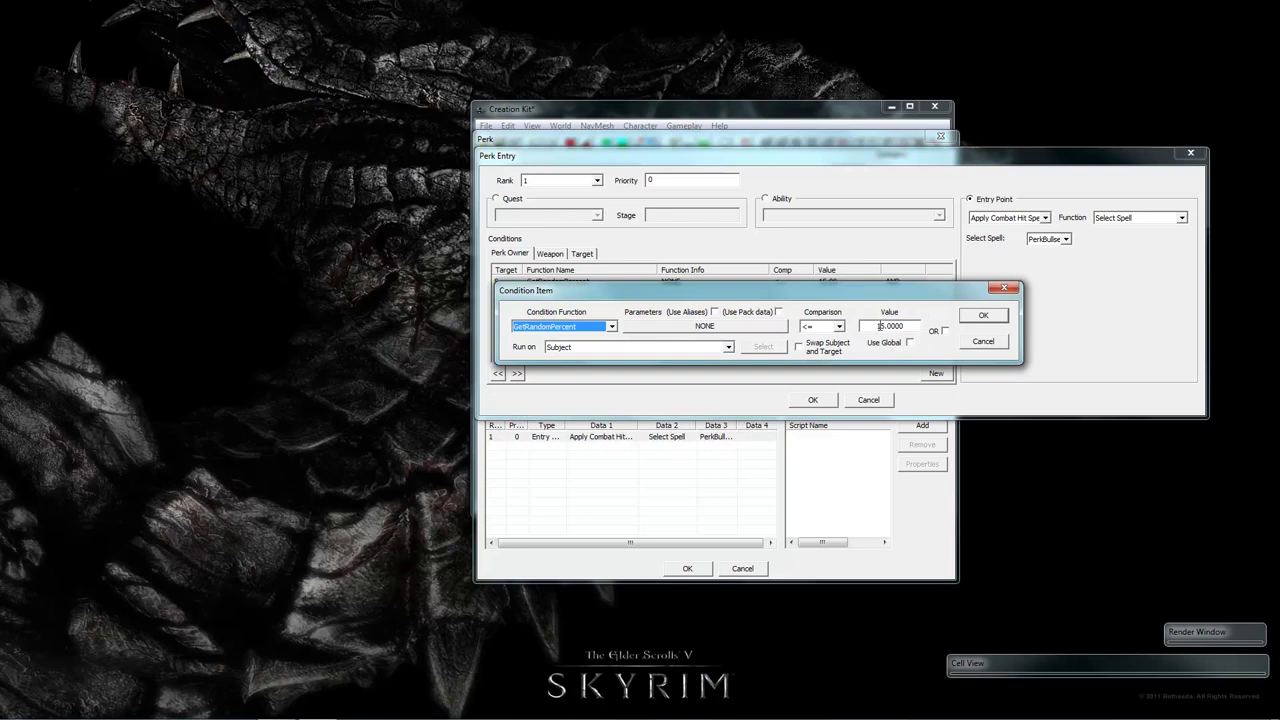
left_click_drag(886, 326, 866, 326)
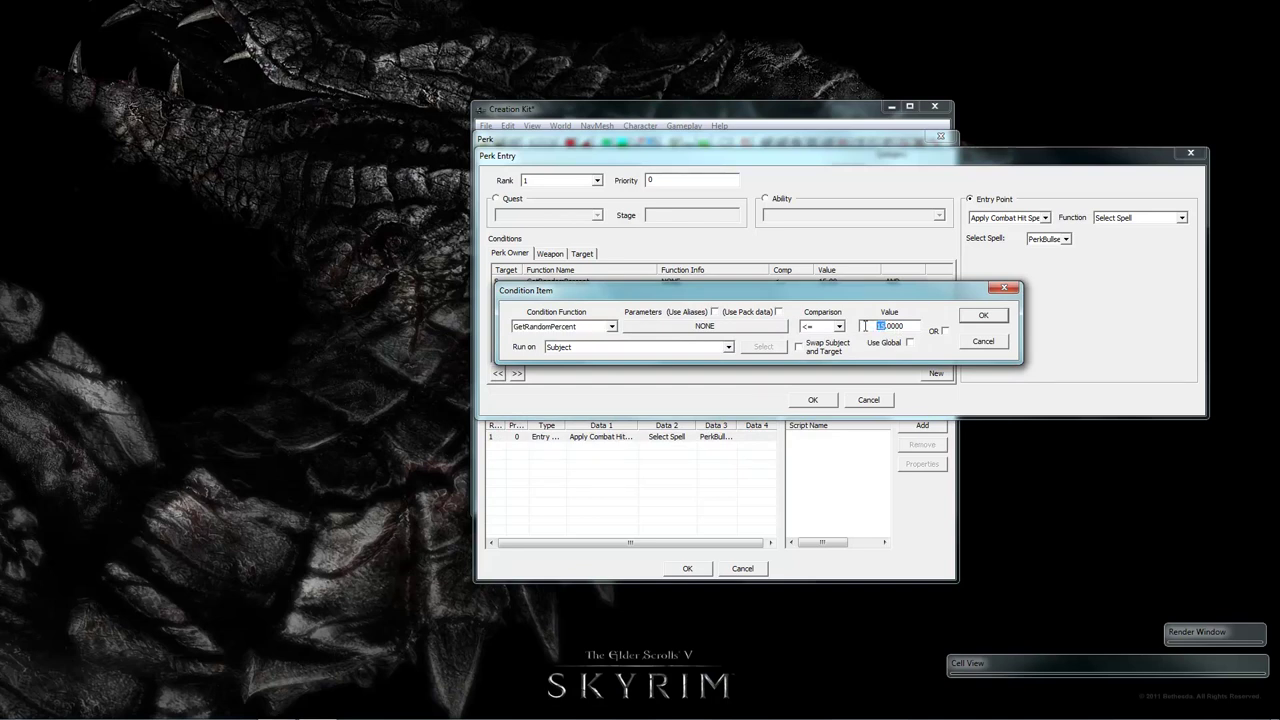
type("30")
left_click(985, 318)
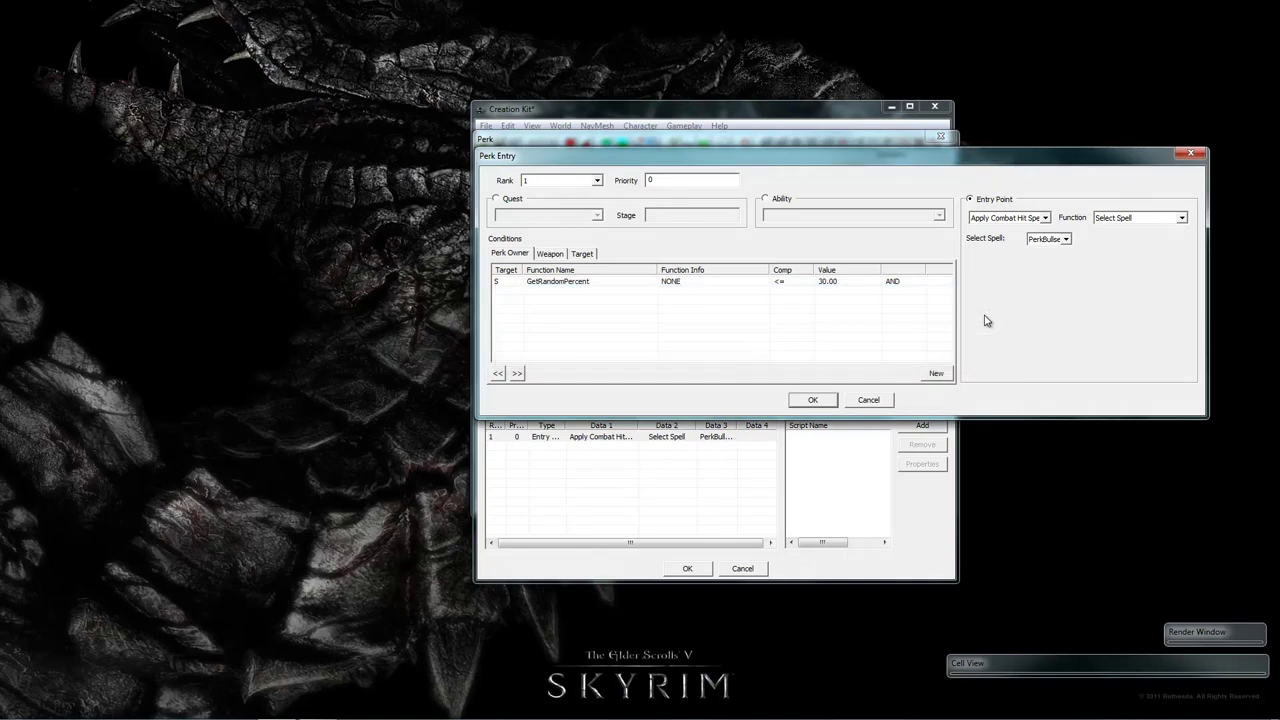
left_click(1052, 241)
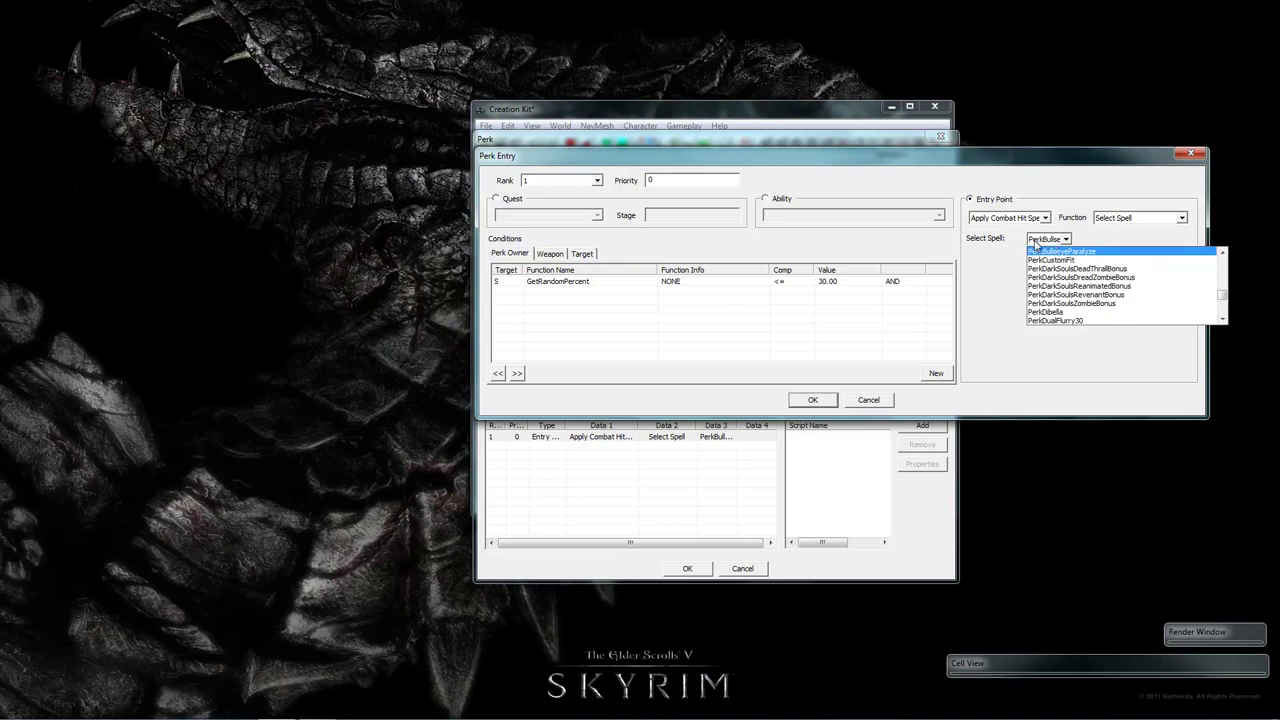
left_click(1007, 282)
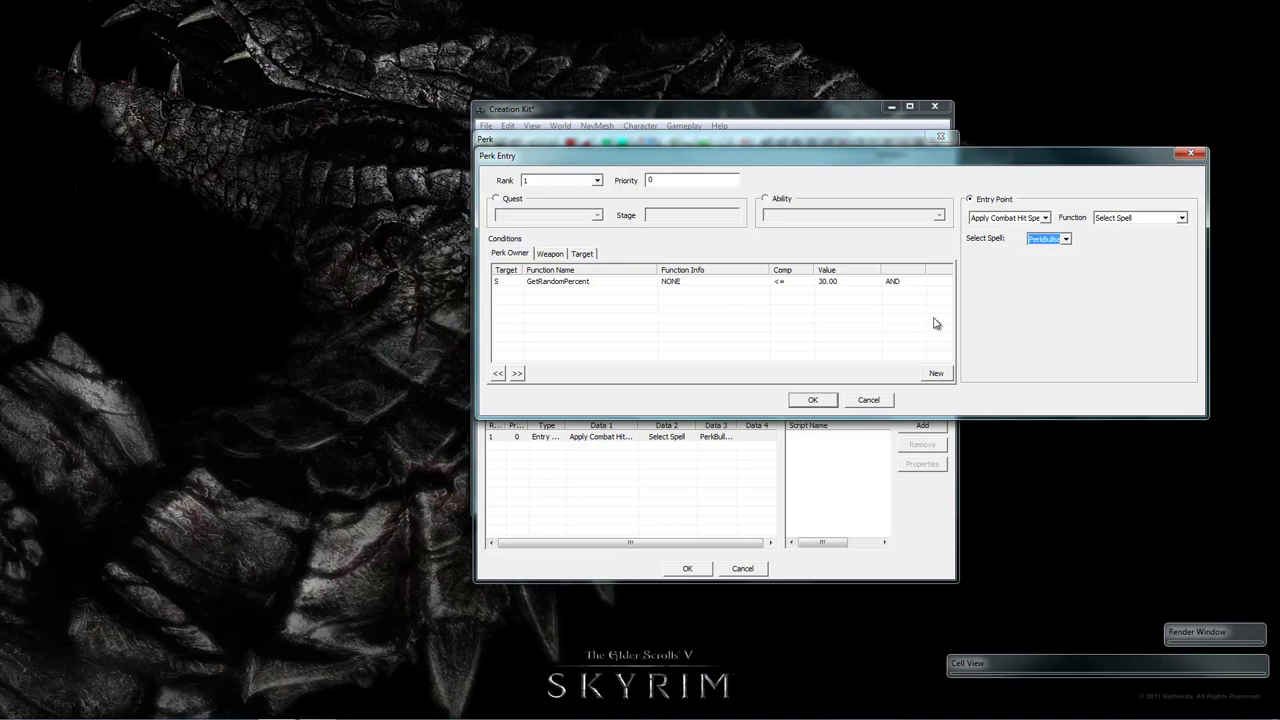
left_click(810, 400)
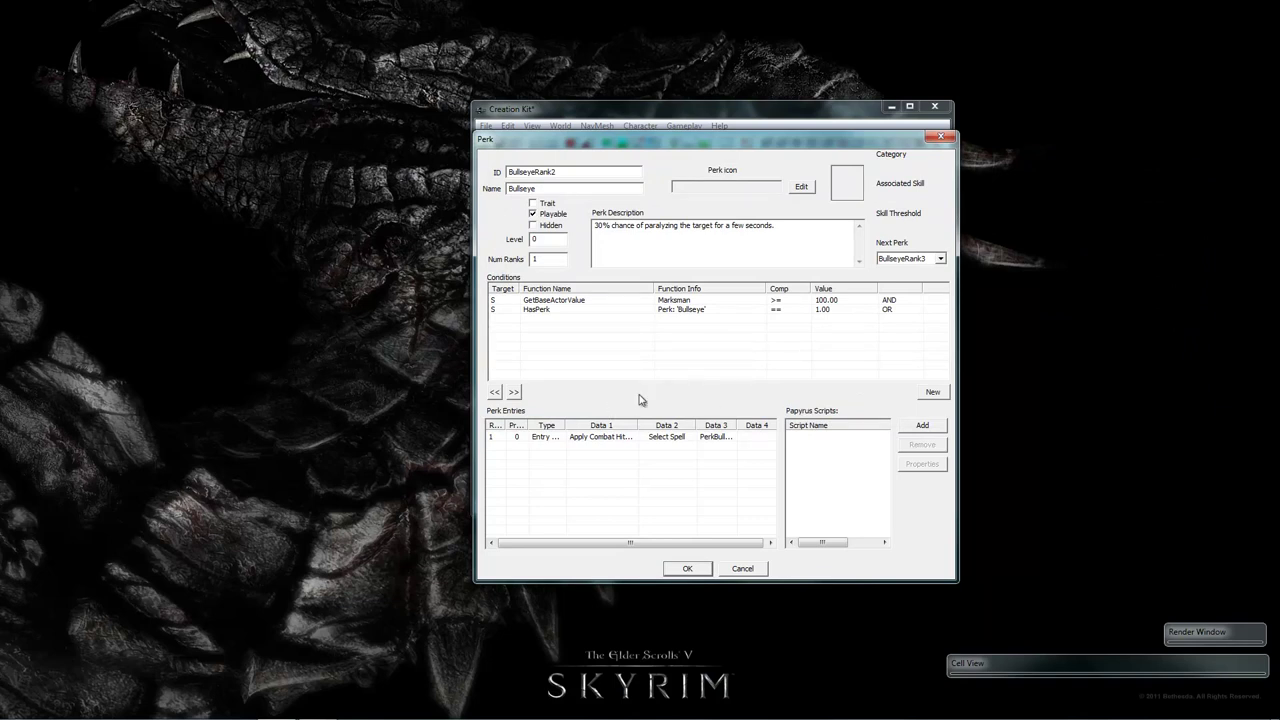
left_click(692, 572)
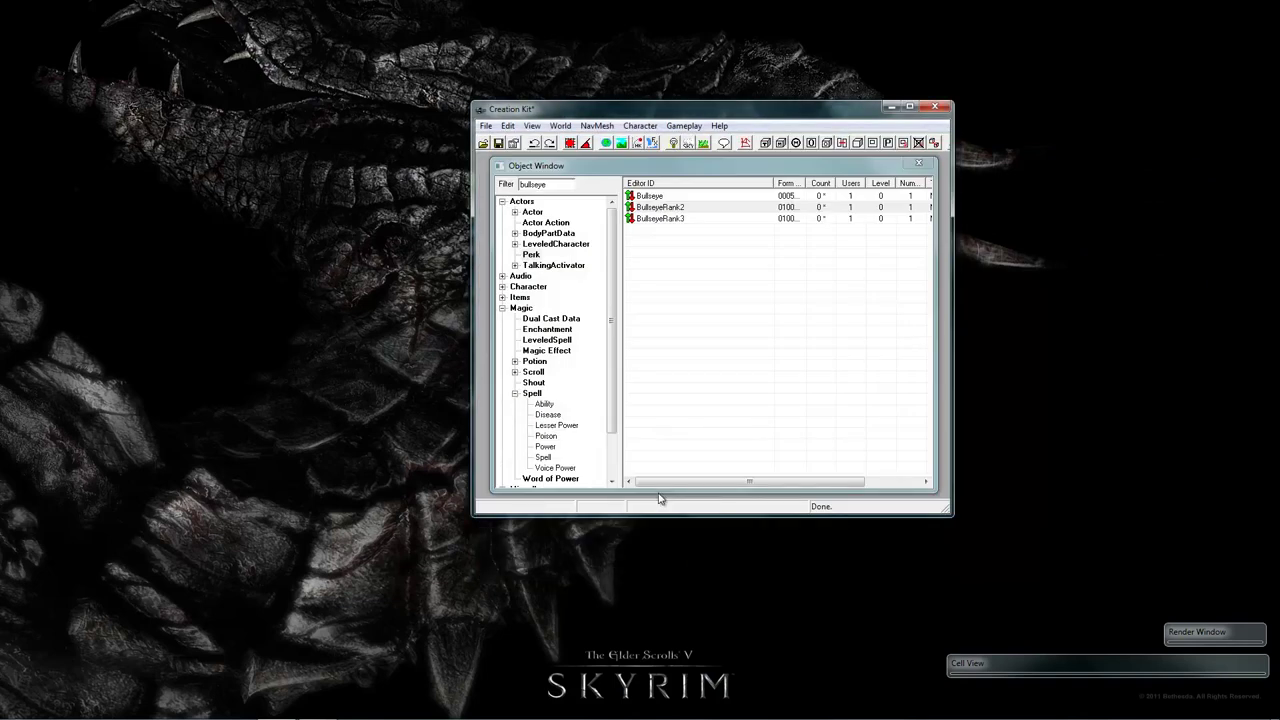
Create a new spell from PerkBullseyeParalyze by changing its editor ID to PerkBullseyeParalyzeRank3 and choosing to create a new object
left_click(535, 395)
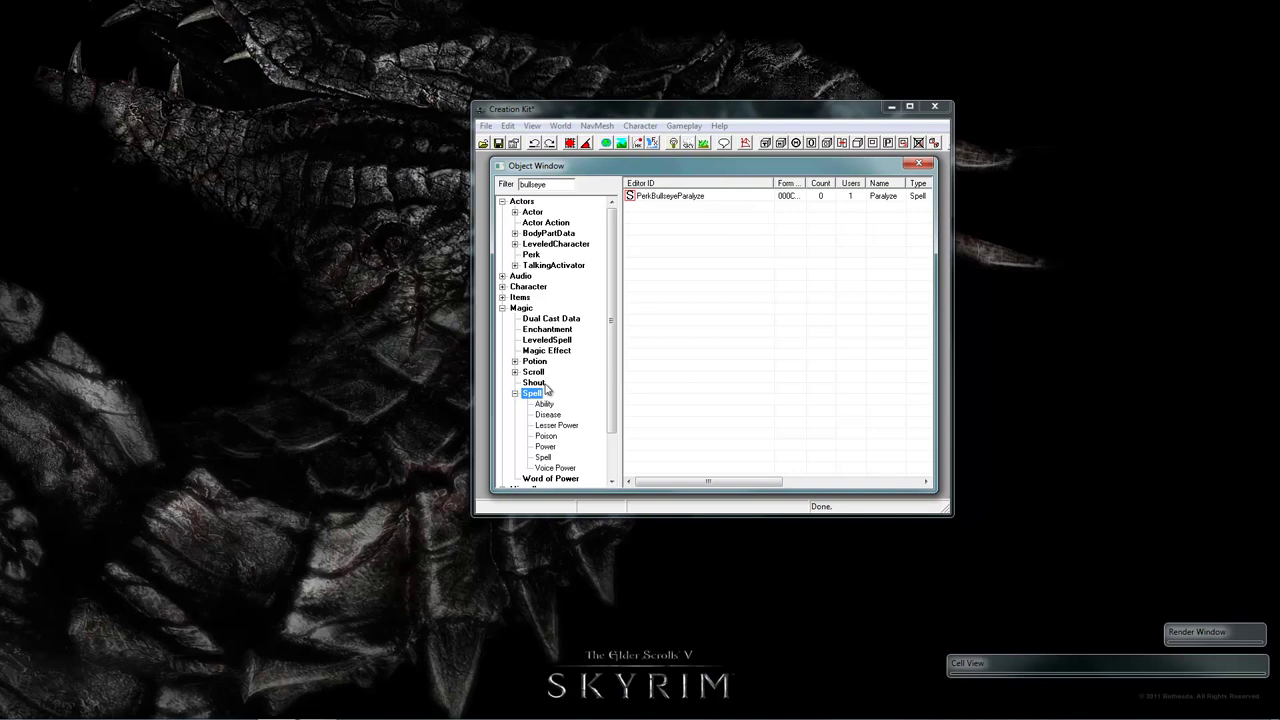
right_click(677, 197)
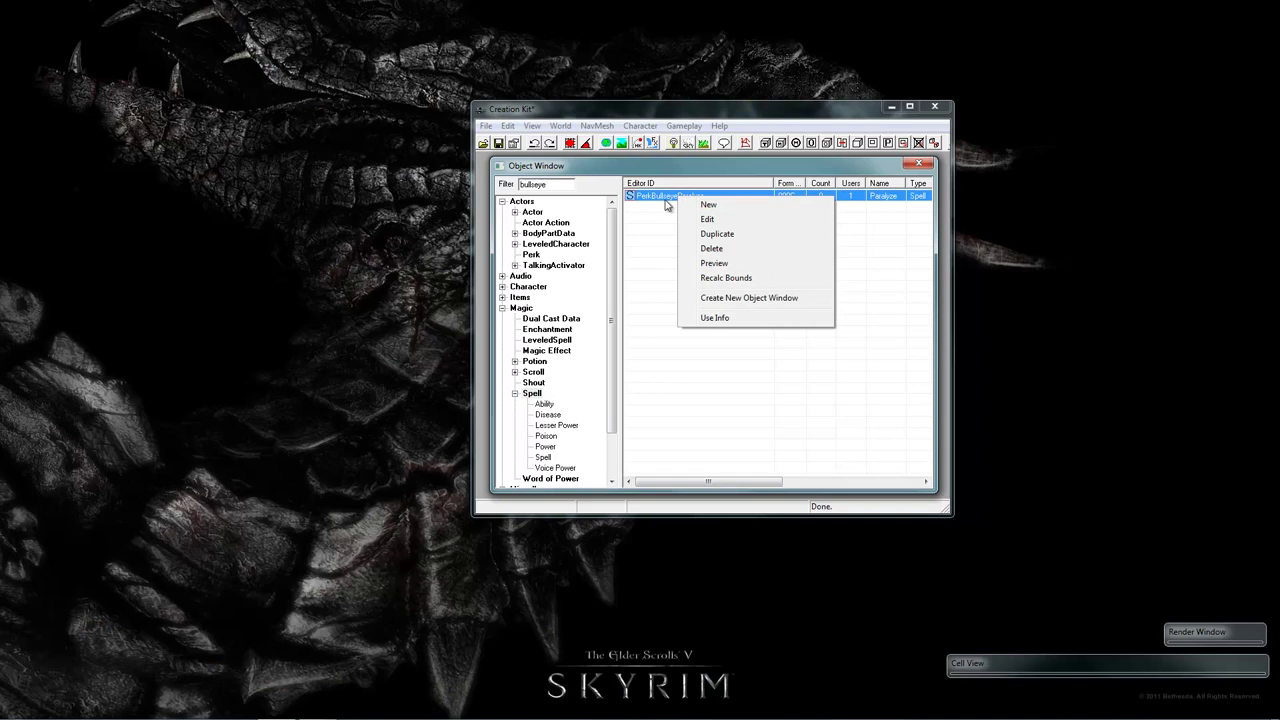
left_click(667, 197)
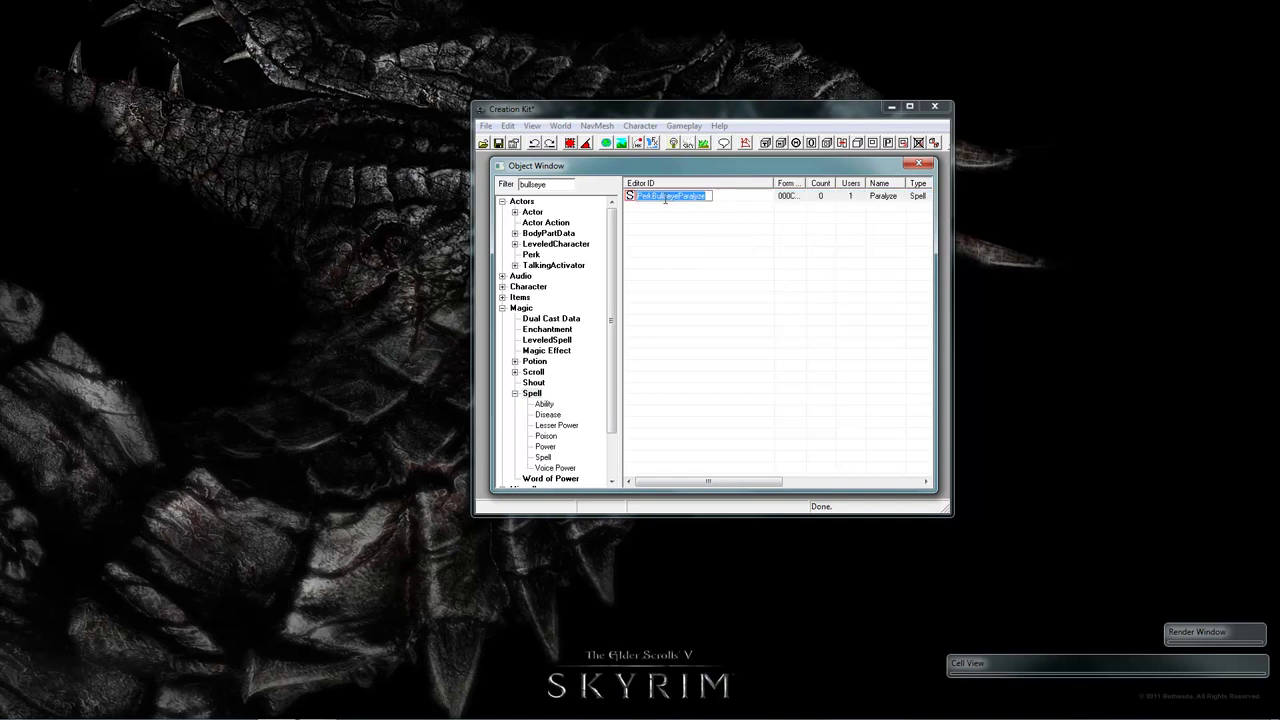
key("End")
type("Rank3")
key("Return")
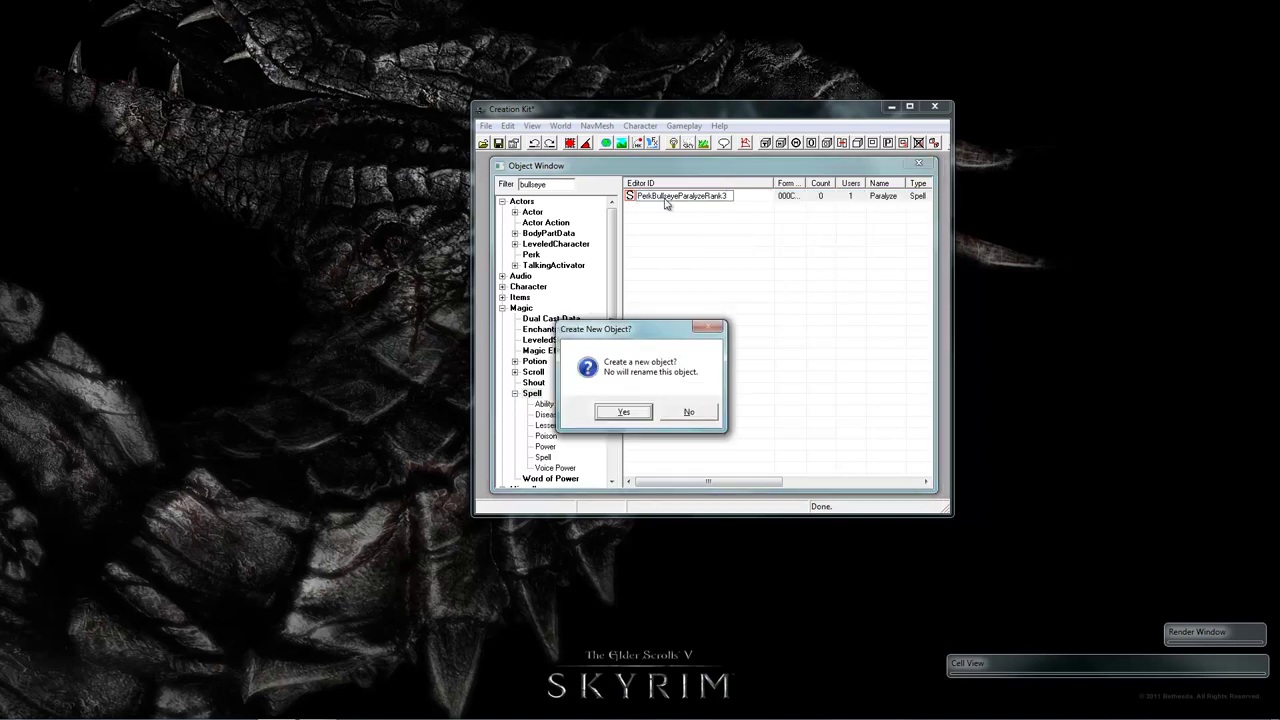
left_click(624, 413)
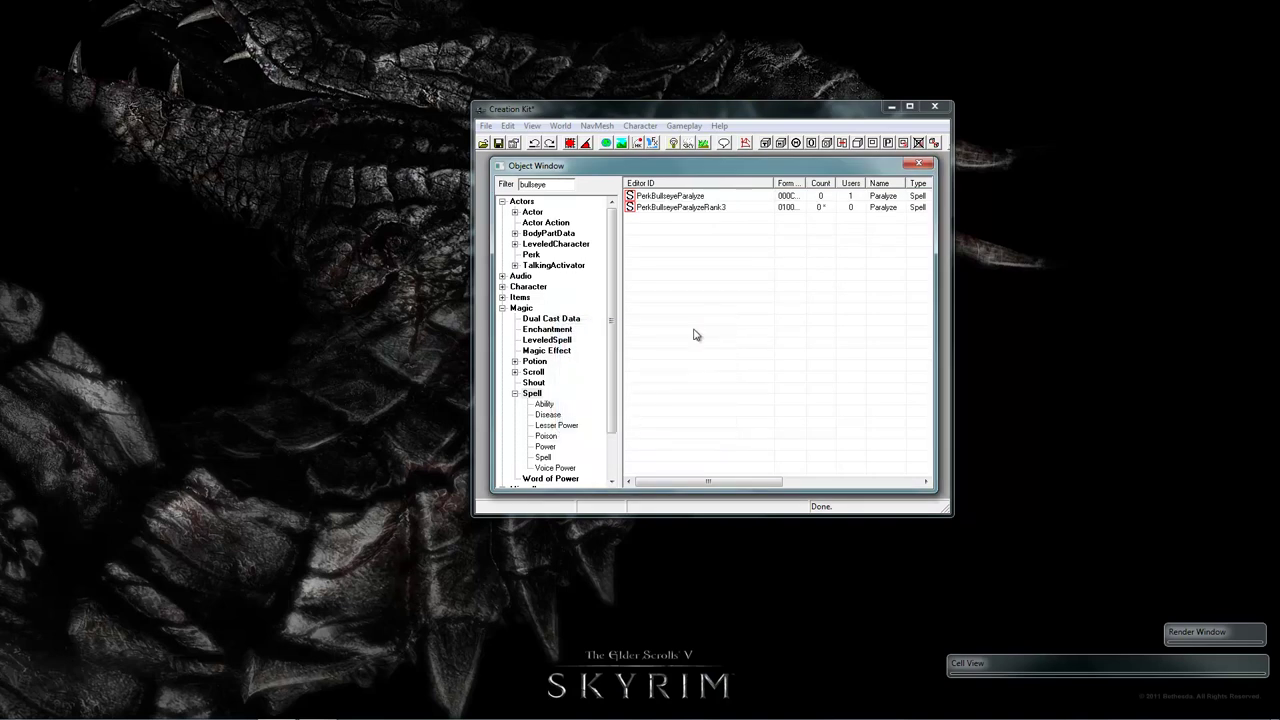
Set the duration of PerkBullseyeParalyzeRank3's paralysis effect to 20 seconds and save the spell
left_click(681, 208)
double_click(681, 208)
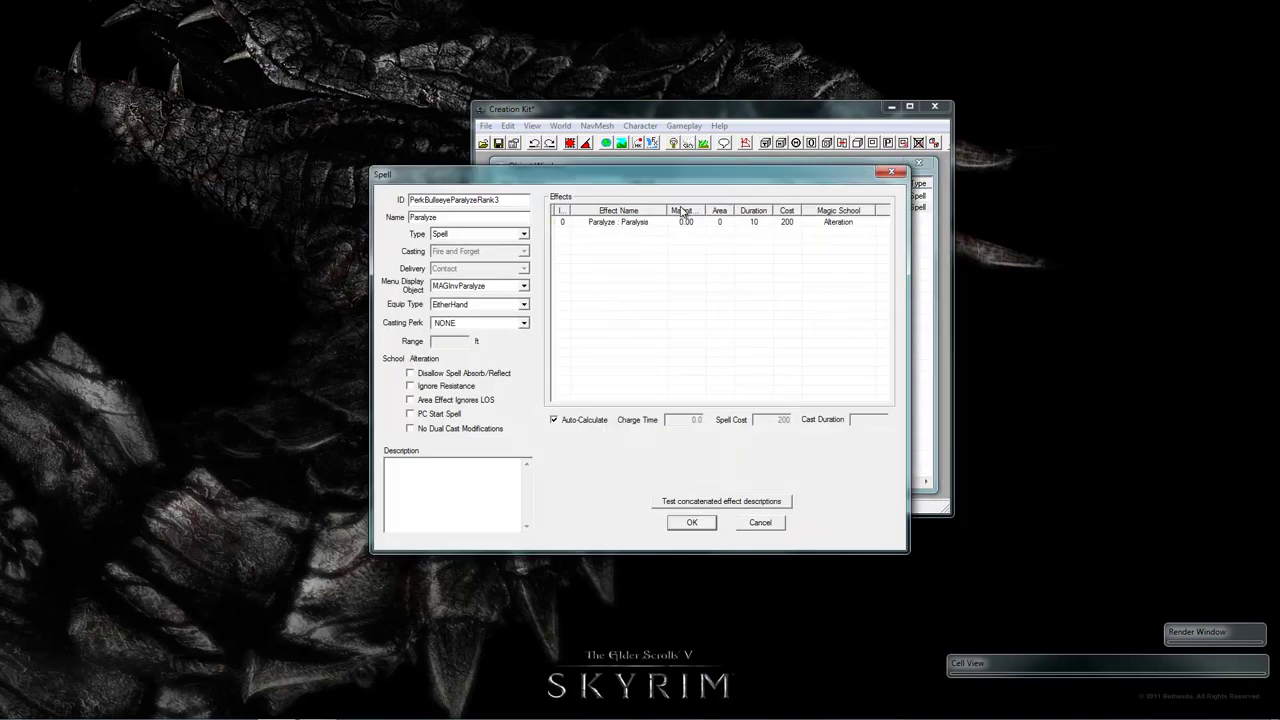
left_click(756, 222)
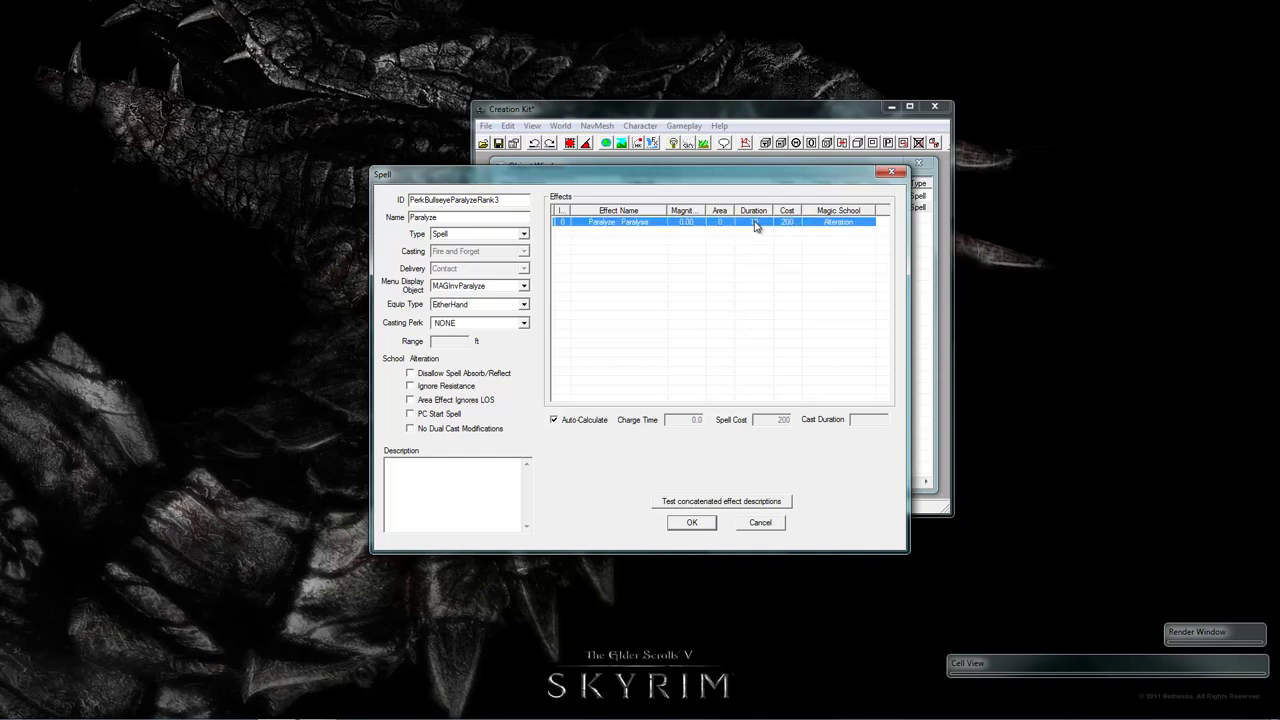
double_click(756, 222)
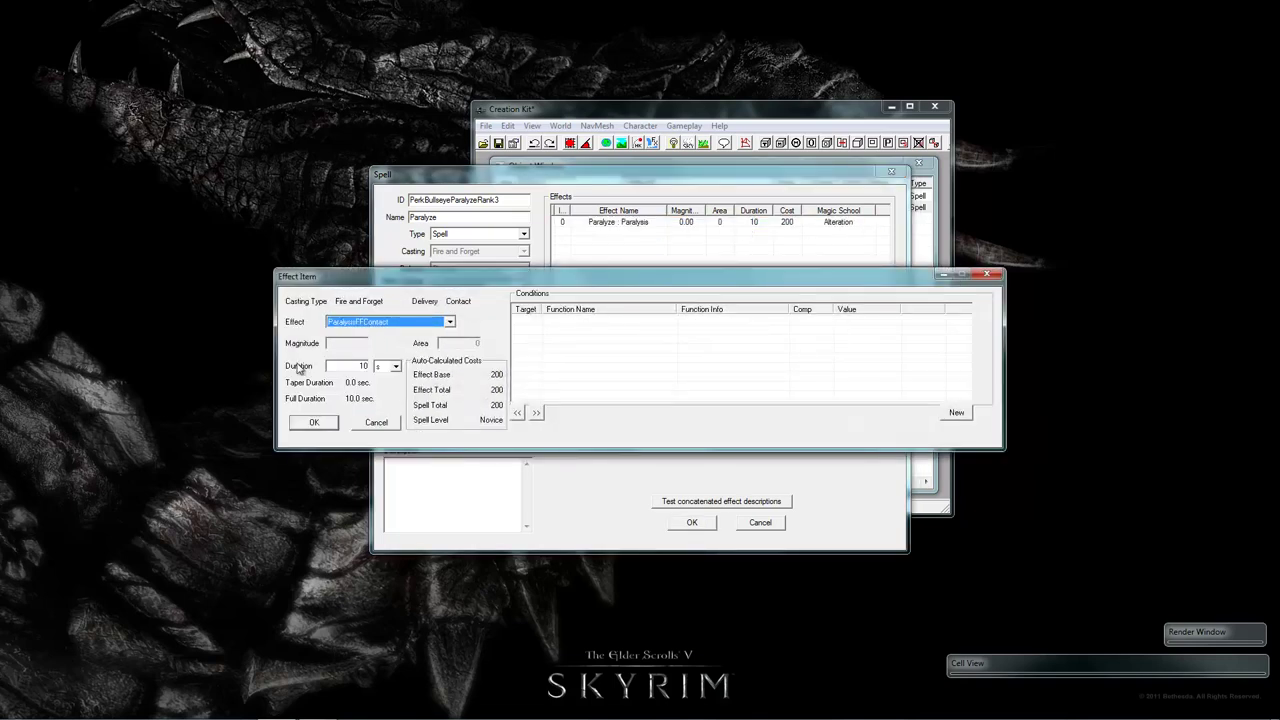
double_click(363, 366)
type("20")
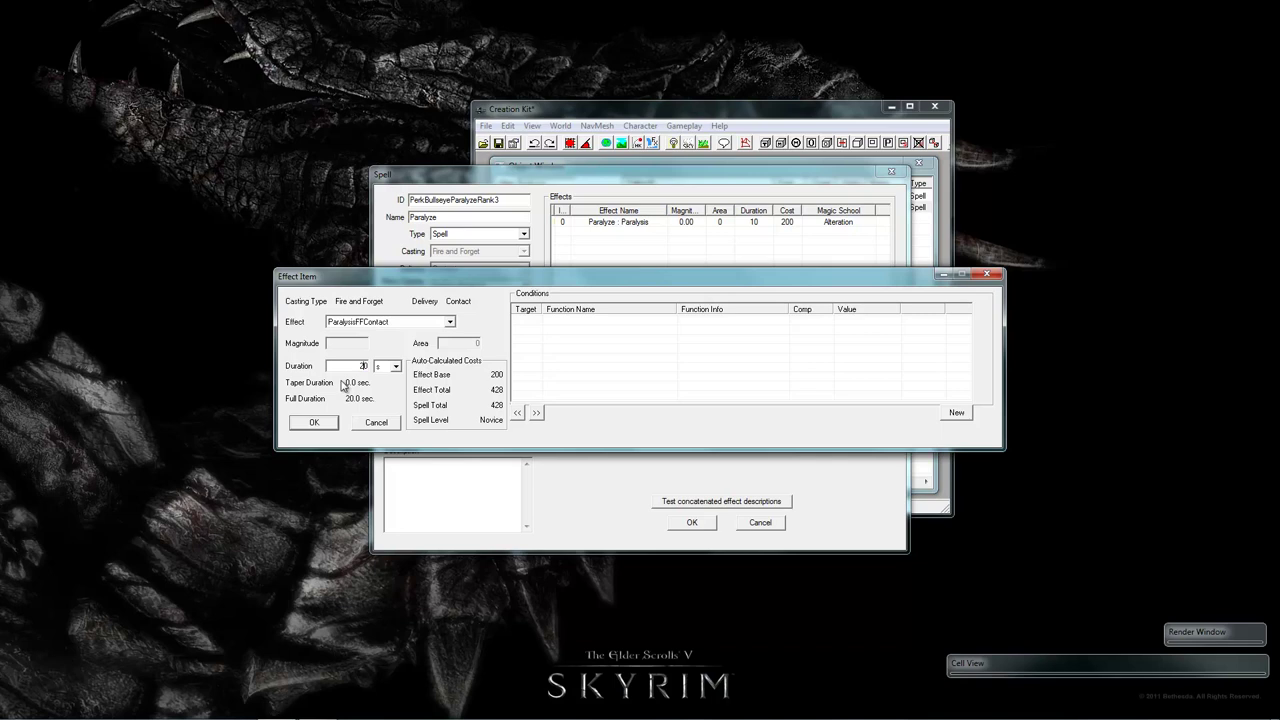
left_click(314, 424)
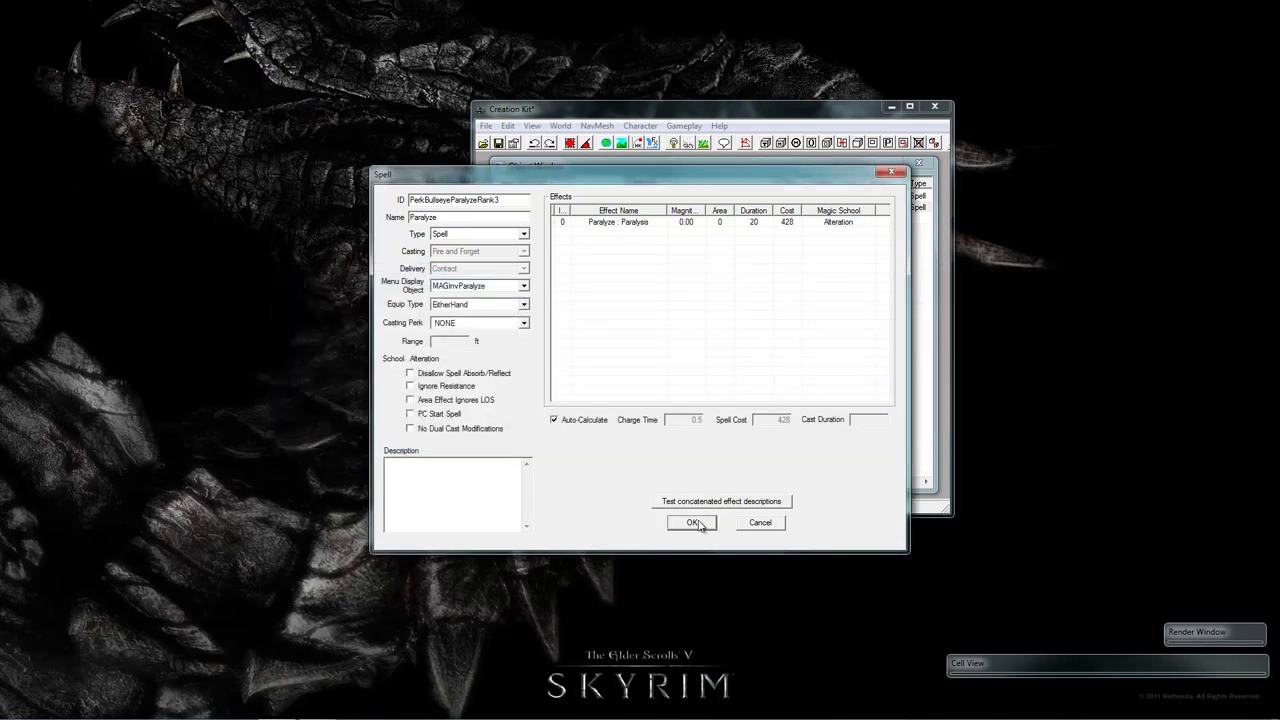
left_click(697, 523)
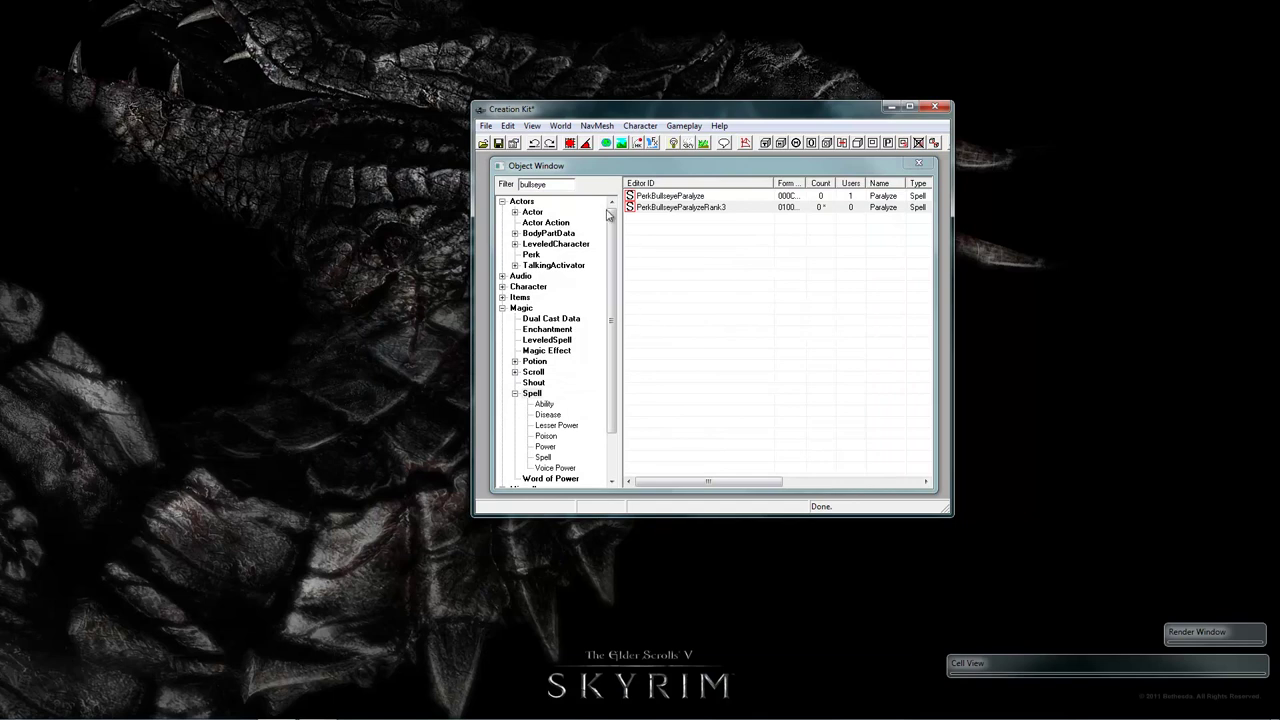
Open the BullseyeRank3 perk for editing and delete its HasPerk condition for Ranger
left_click(532, 255)
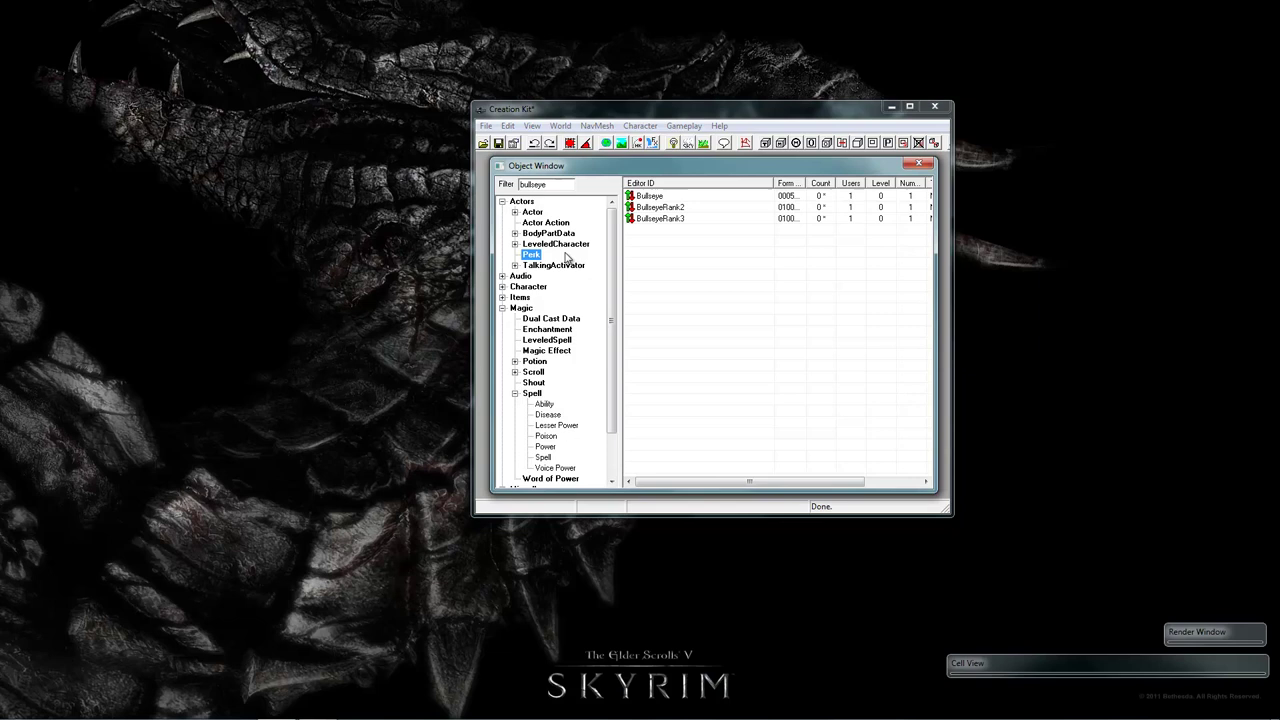
left_click(655, 219)
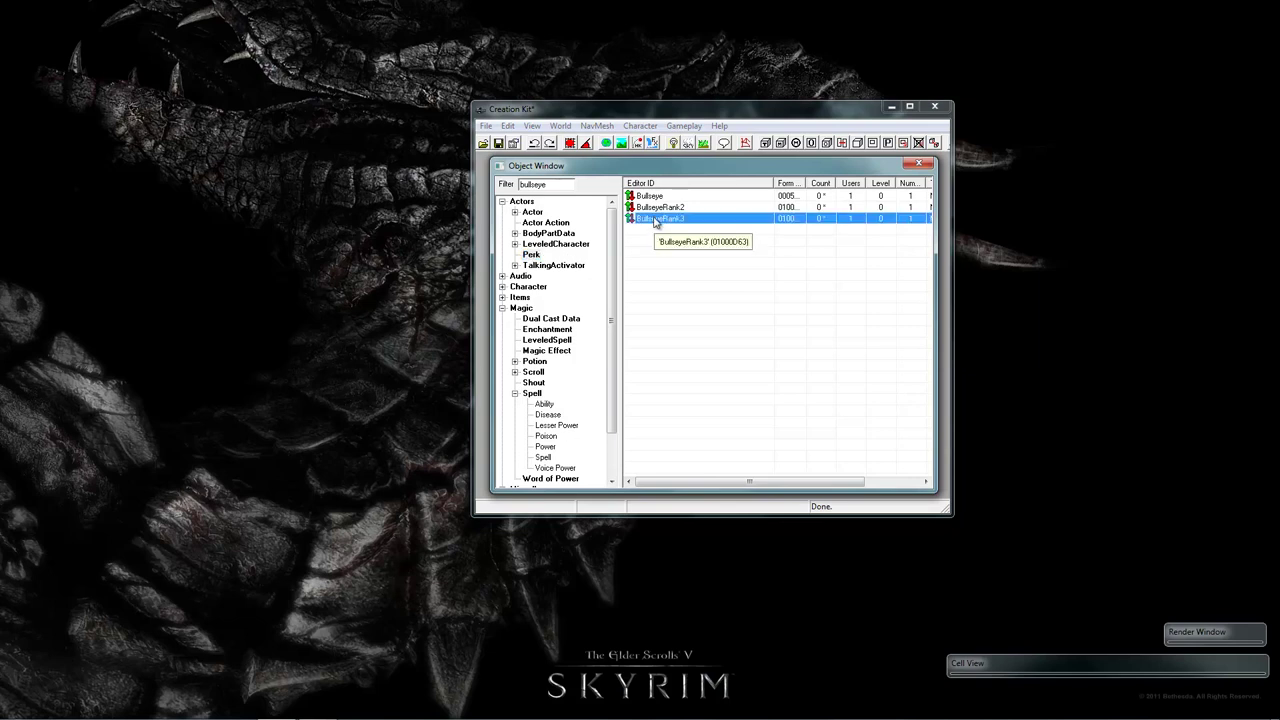
double_click(656, 219)
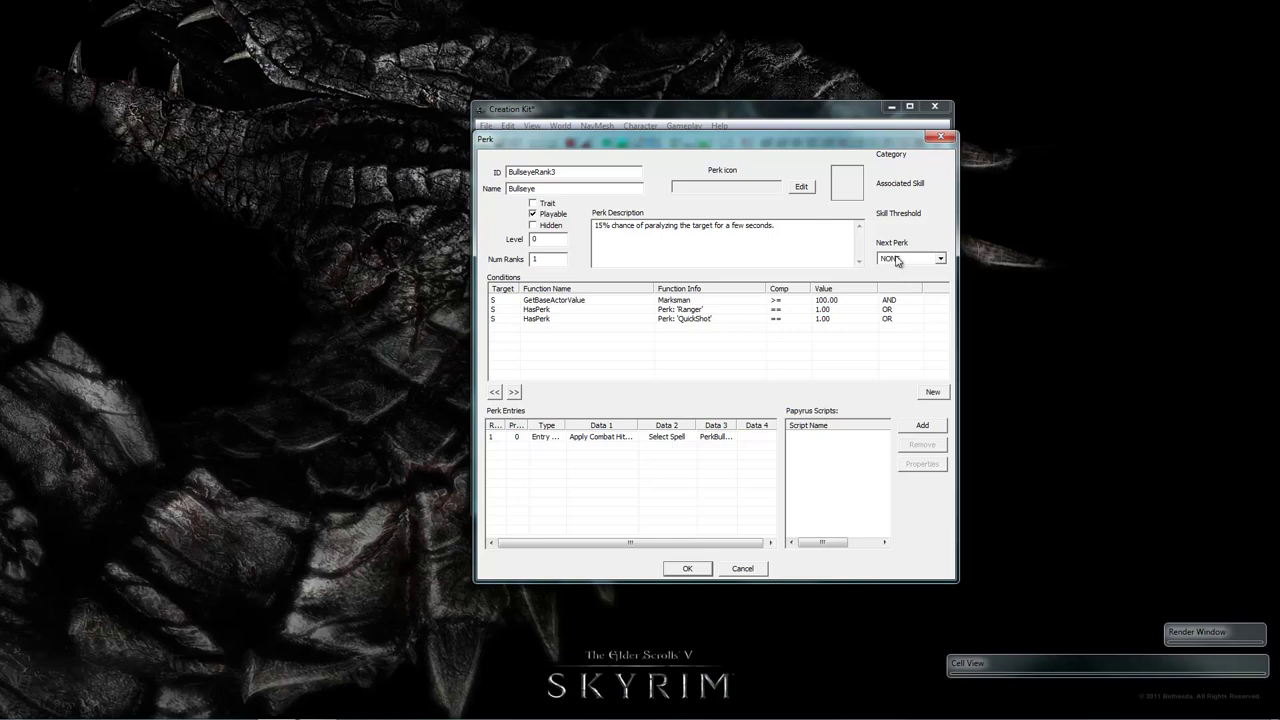
left_click(548, 311)
key("Delete")
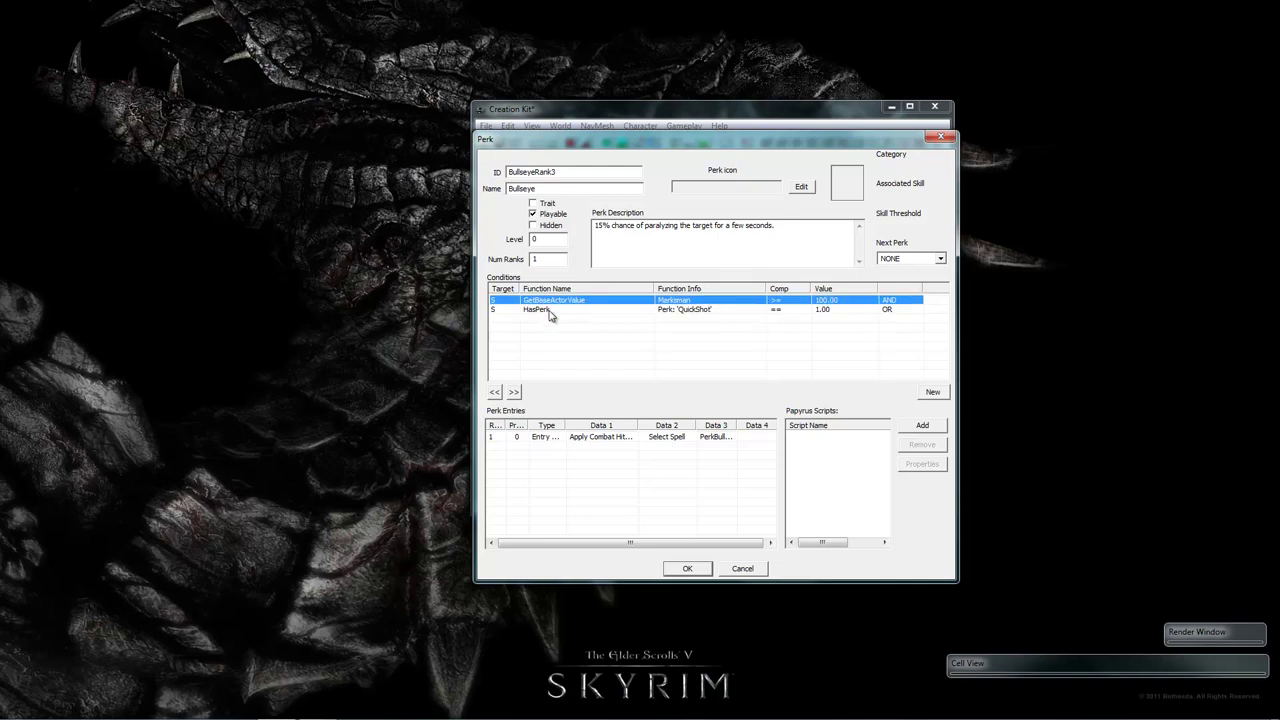
Change BullseyeRank3's QuickShot HasPerk condition to require the BullseyeRank2 perk
double_click(695, 312)
left_click(711, 359)
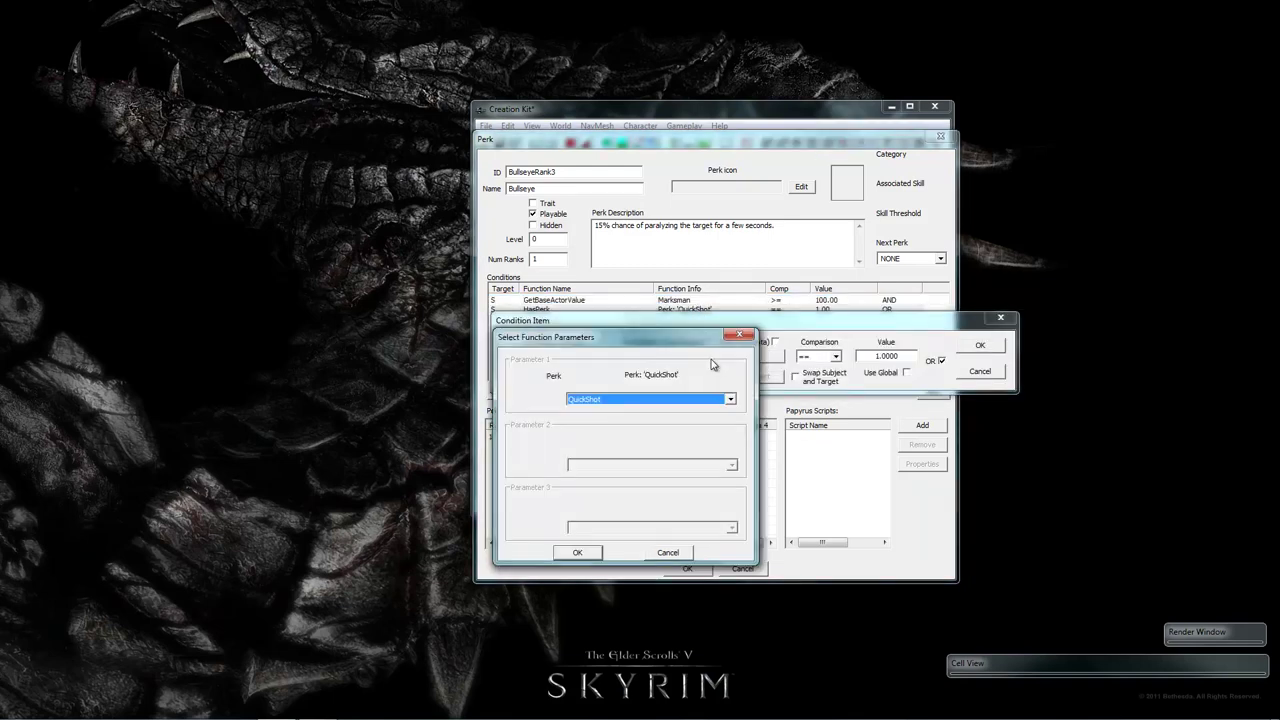
left_click(644, 400)
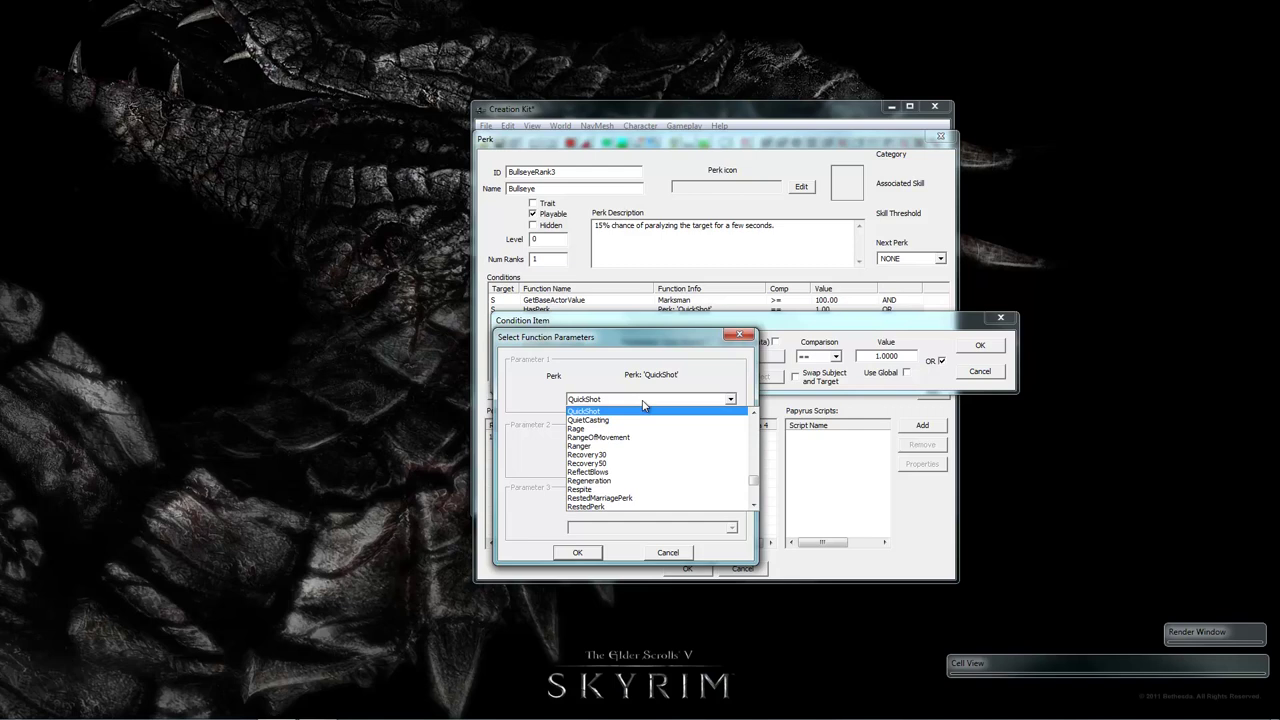
type("bullseye")
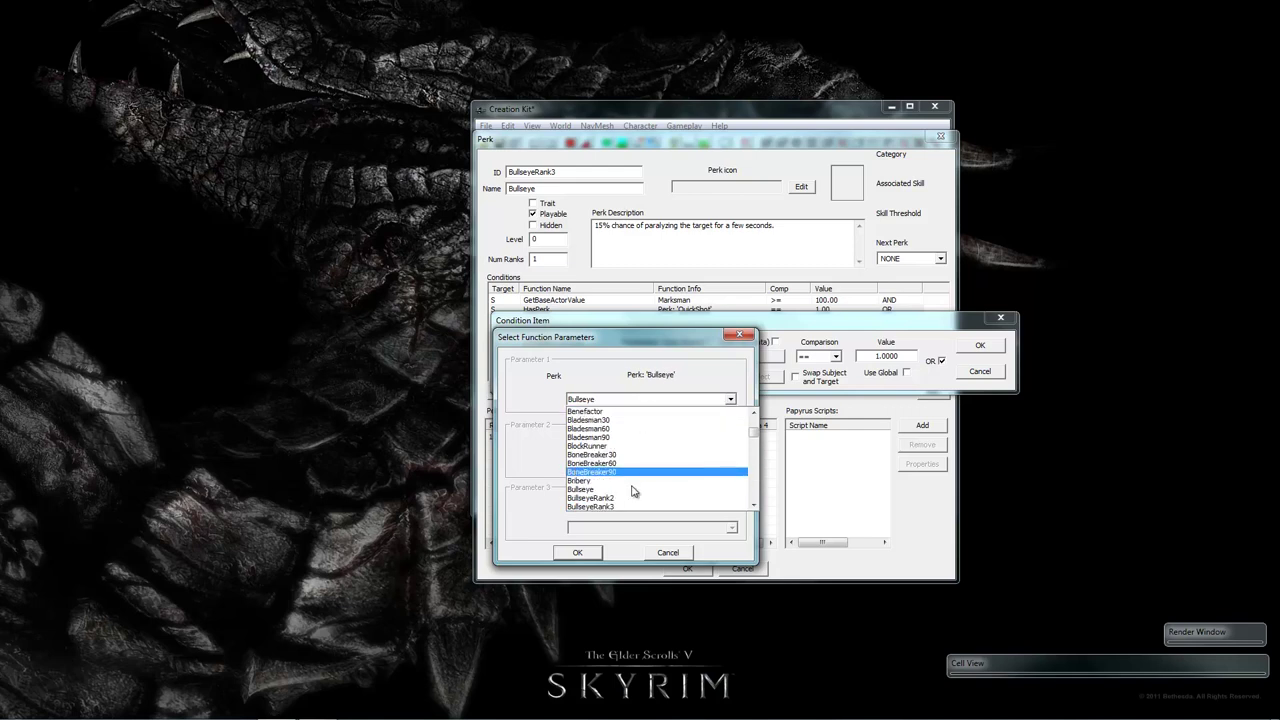
left_click(626, 506)
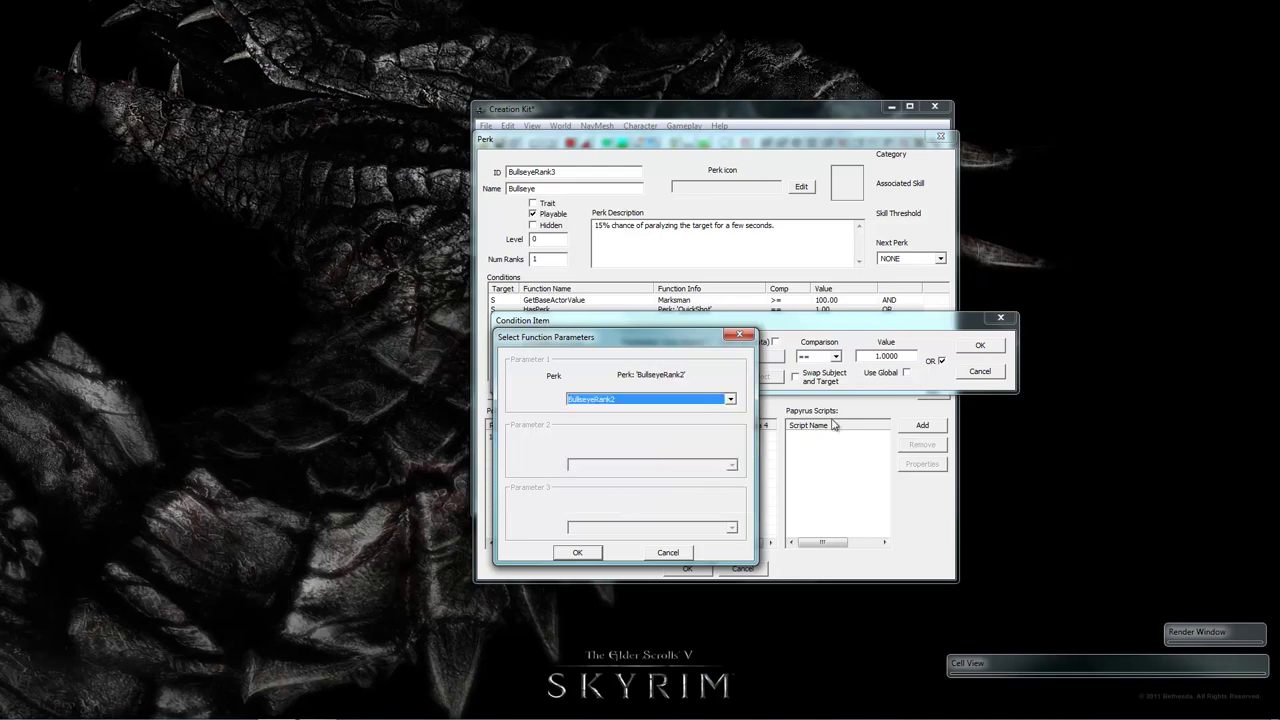
left_click(577, 552)
left_click(975, 346)
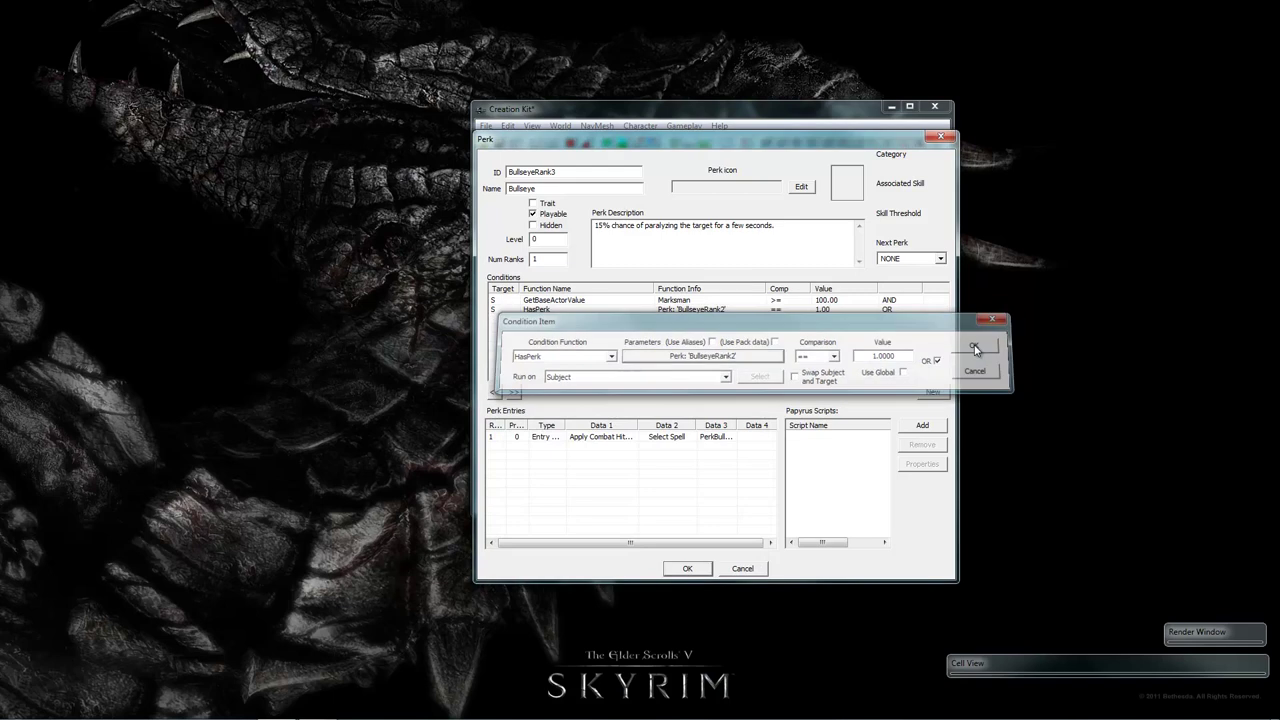
In BullseyeRank3's perk entry, set the GetRandomPercent condition to 45 and select PerkBullseyeParalyzeRank3 as the applied spell
double_click(591, 440)
double_click(571, 283)
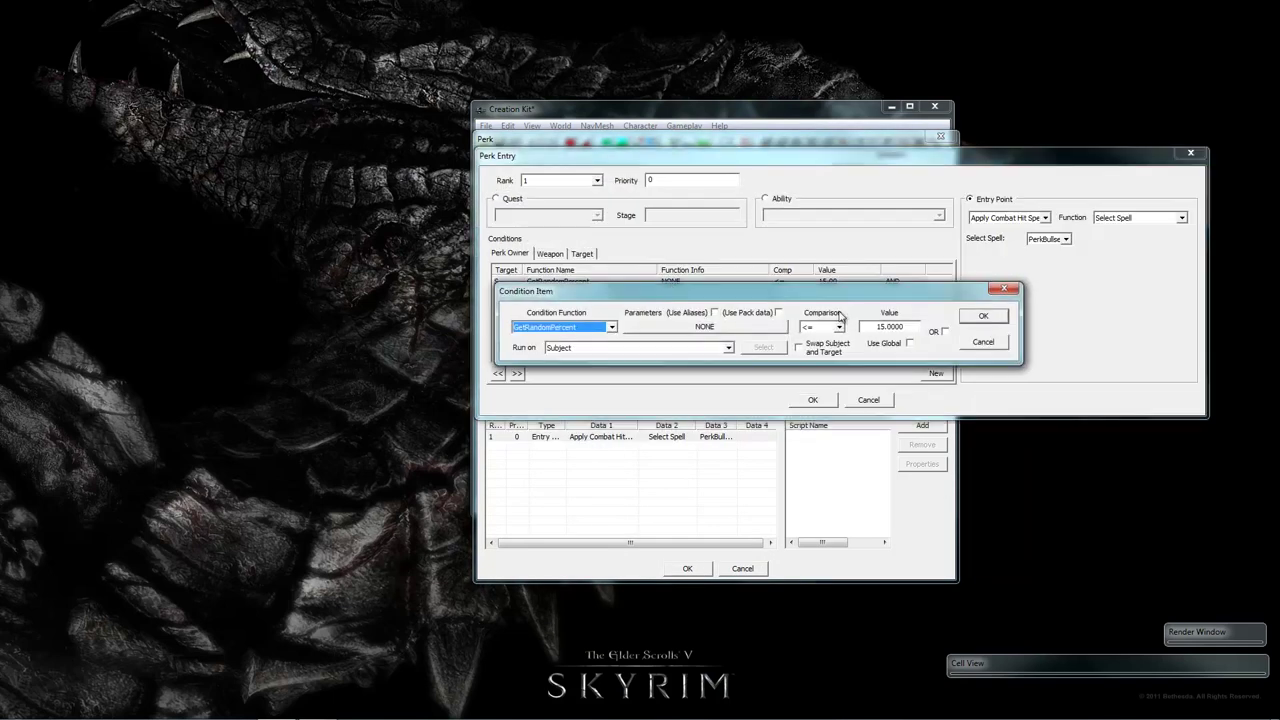
left_click(880, 330)
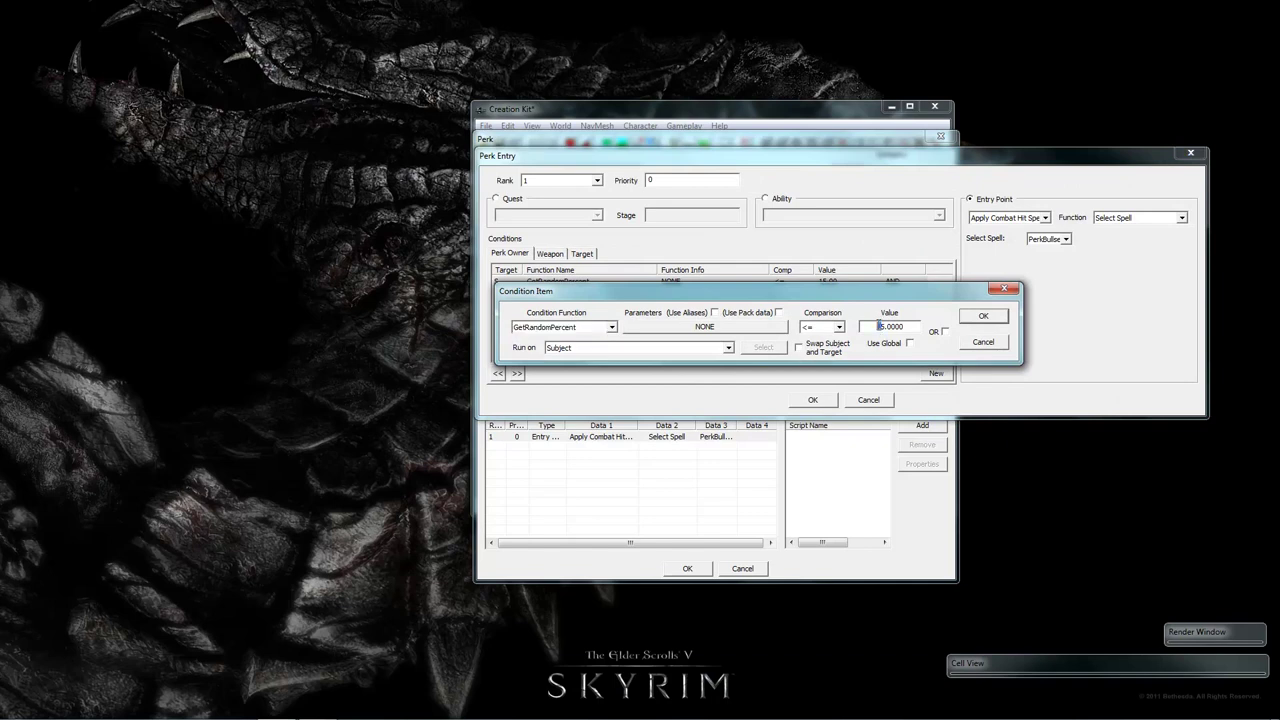
type("4")
left_click(983, 316)
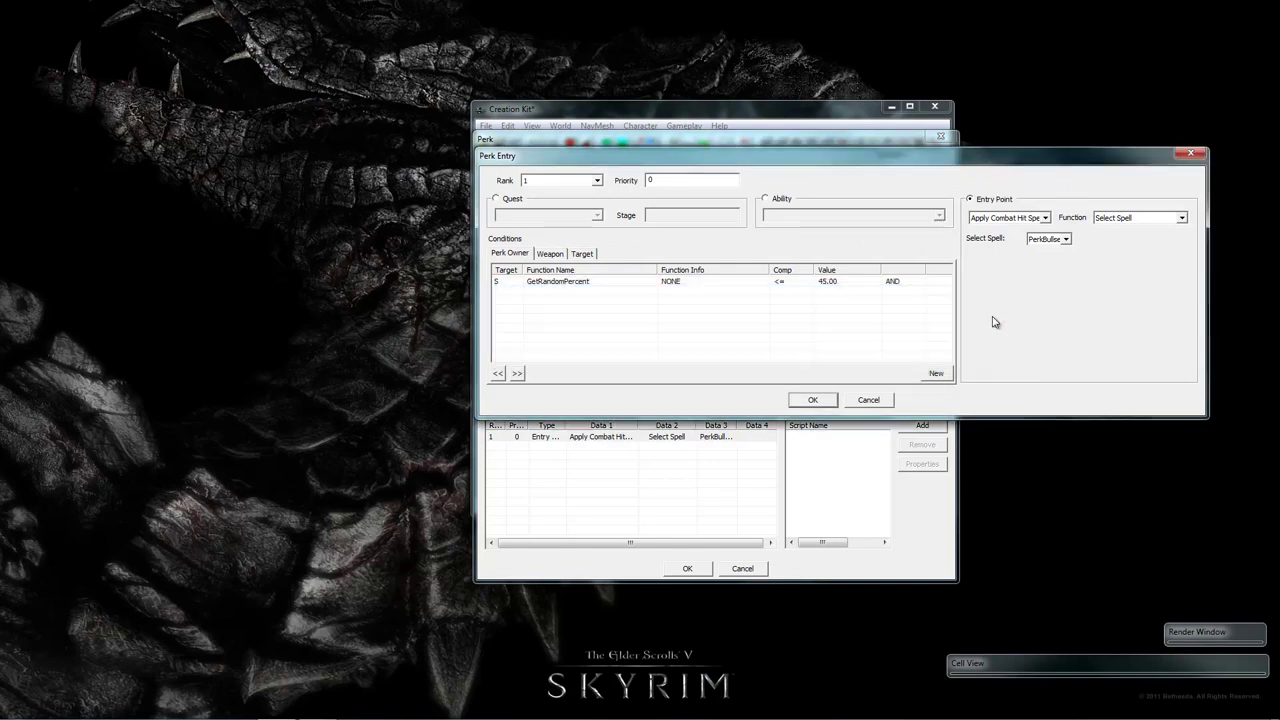
left_click(1050, 241)
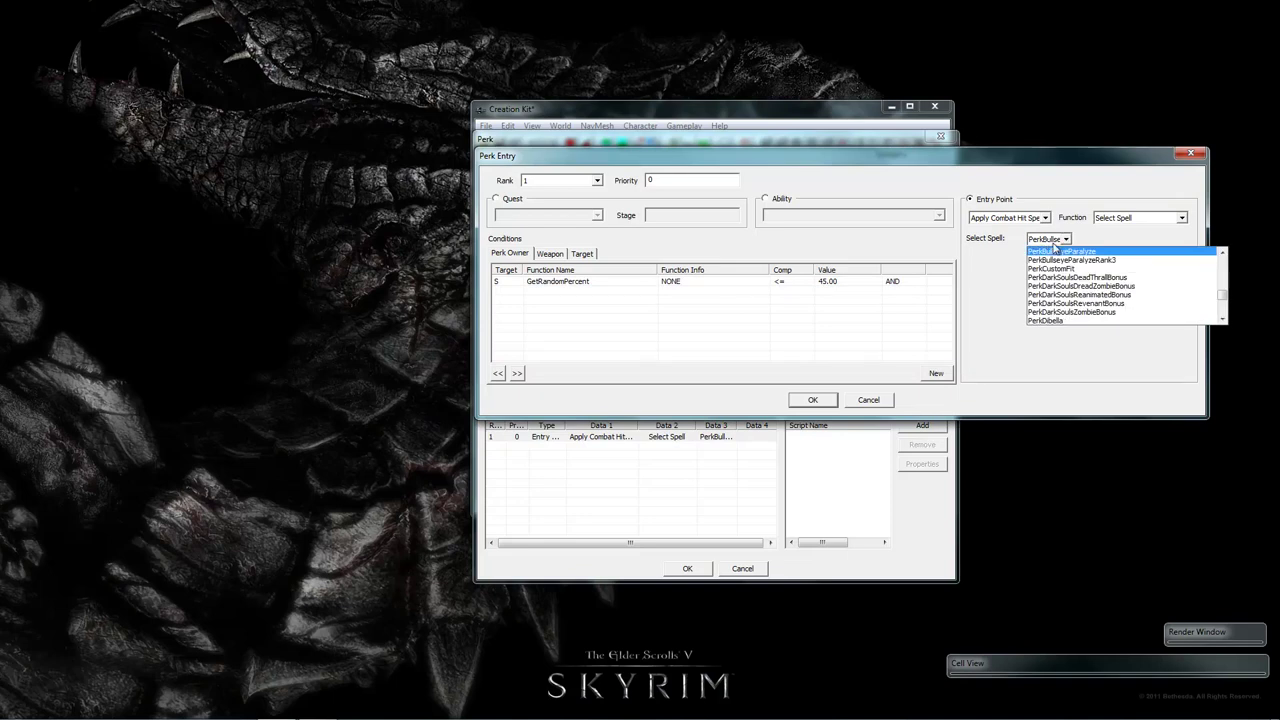
left_click(1066, 261)
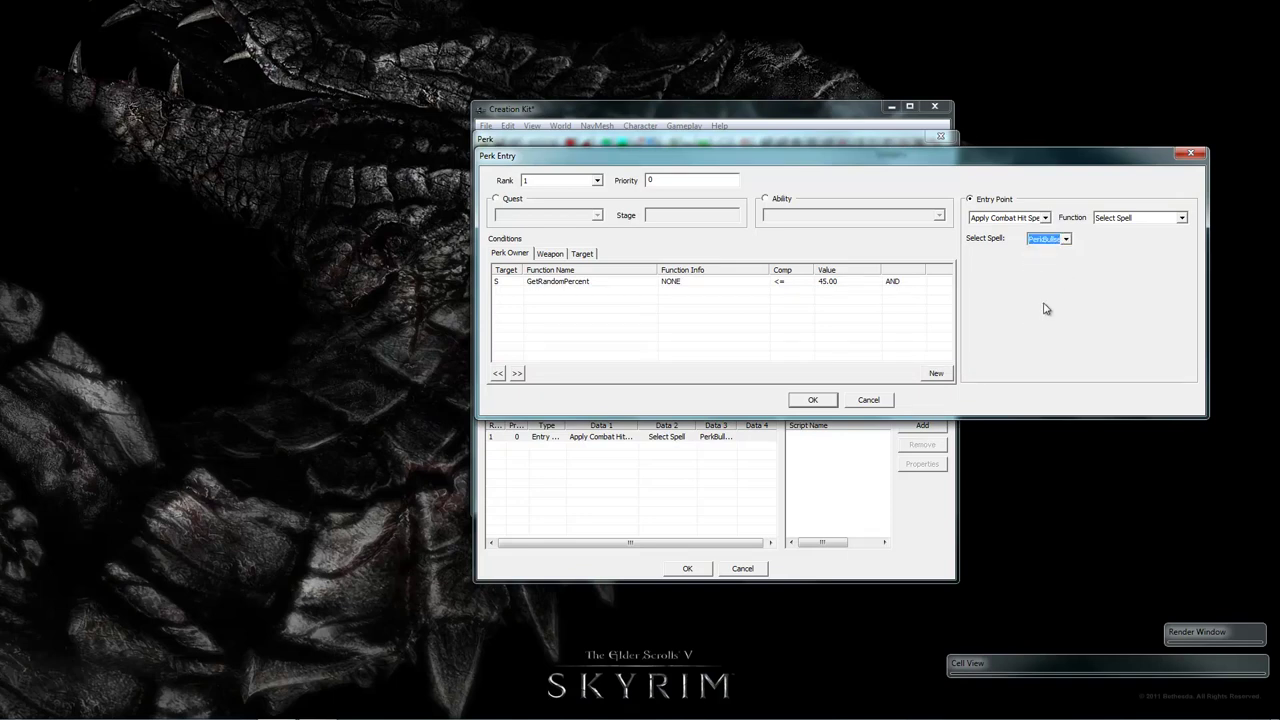
left_click(818, 401)
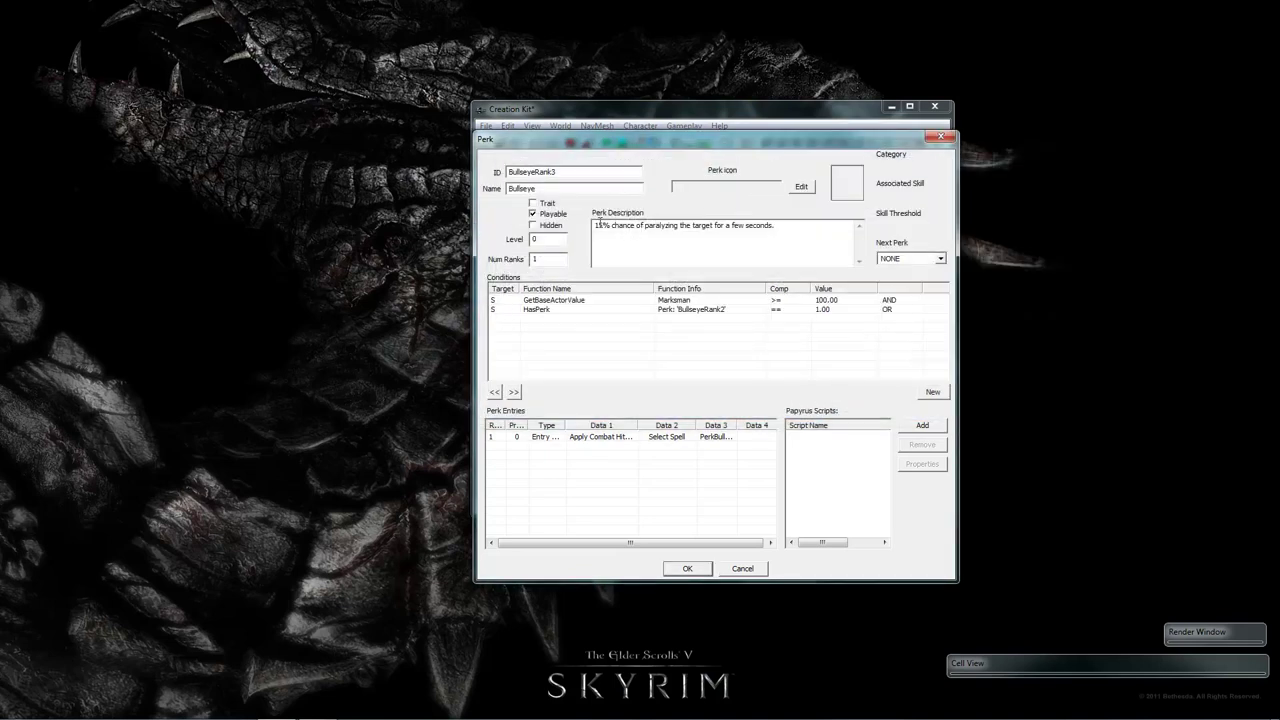
Set BullseyeRank3's description to "45% chance of paralyzing the target for a few seconds. paralyze will last twice as long." and save the perk
left_click_drag(598, 224, 594, 225)
key("Delete")
type("will last twice as long.")
left_click(619, 335)
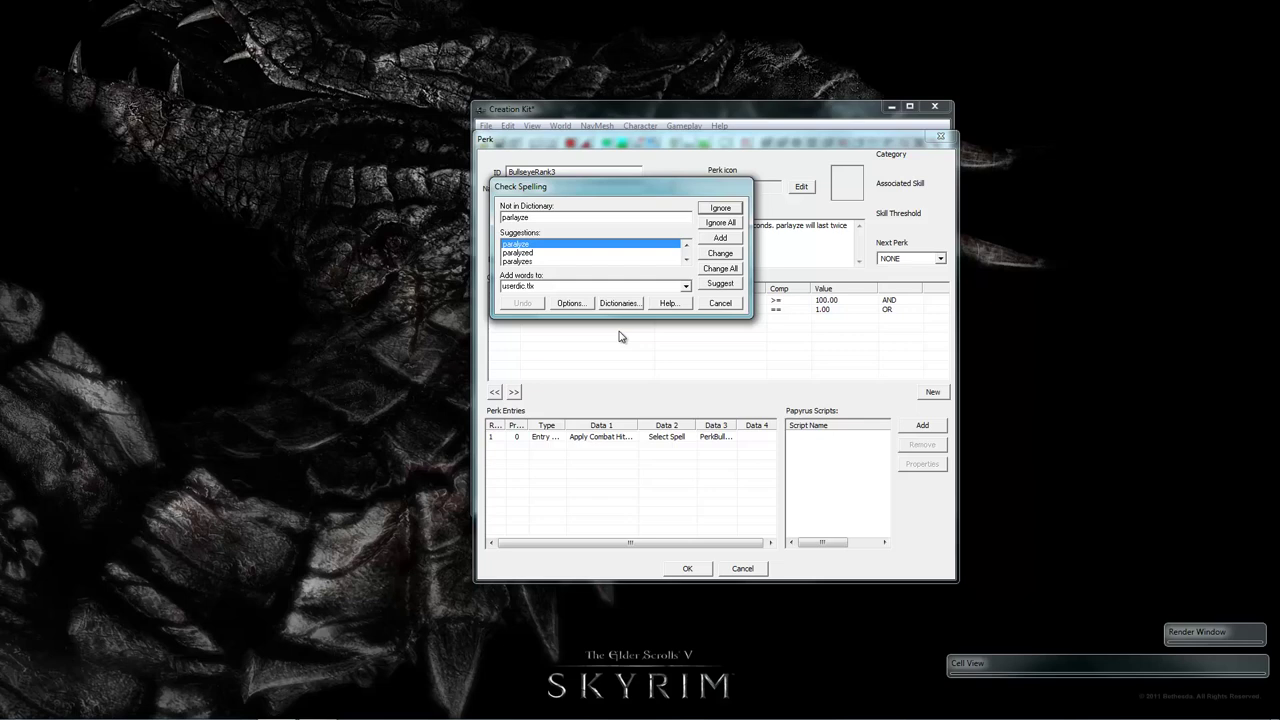
left_click(720, 254)
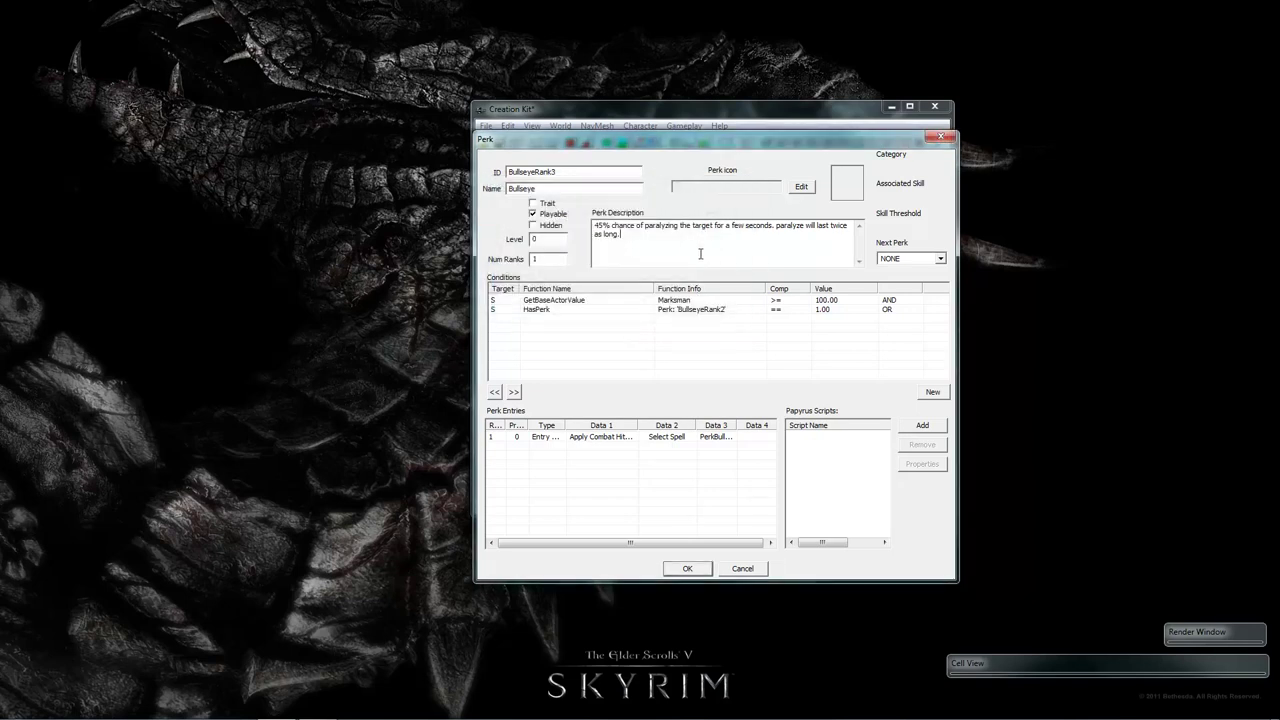
left_click(544, 188)
left_click(680, 570)
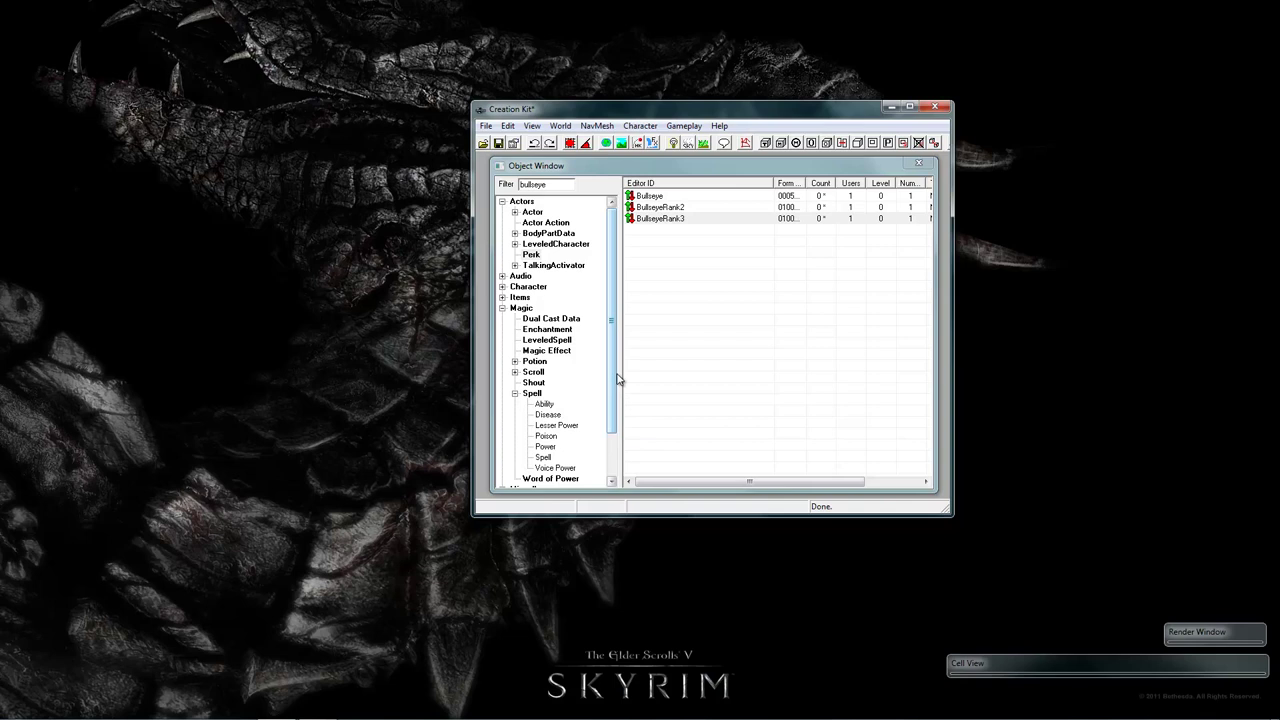
Filter the perks by "backstab" and create a new perk with the ID Backstab2H from the Backstab perk
double_click(533, 186)
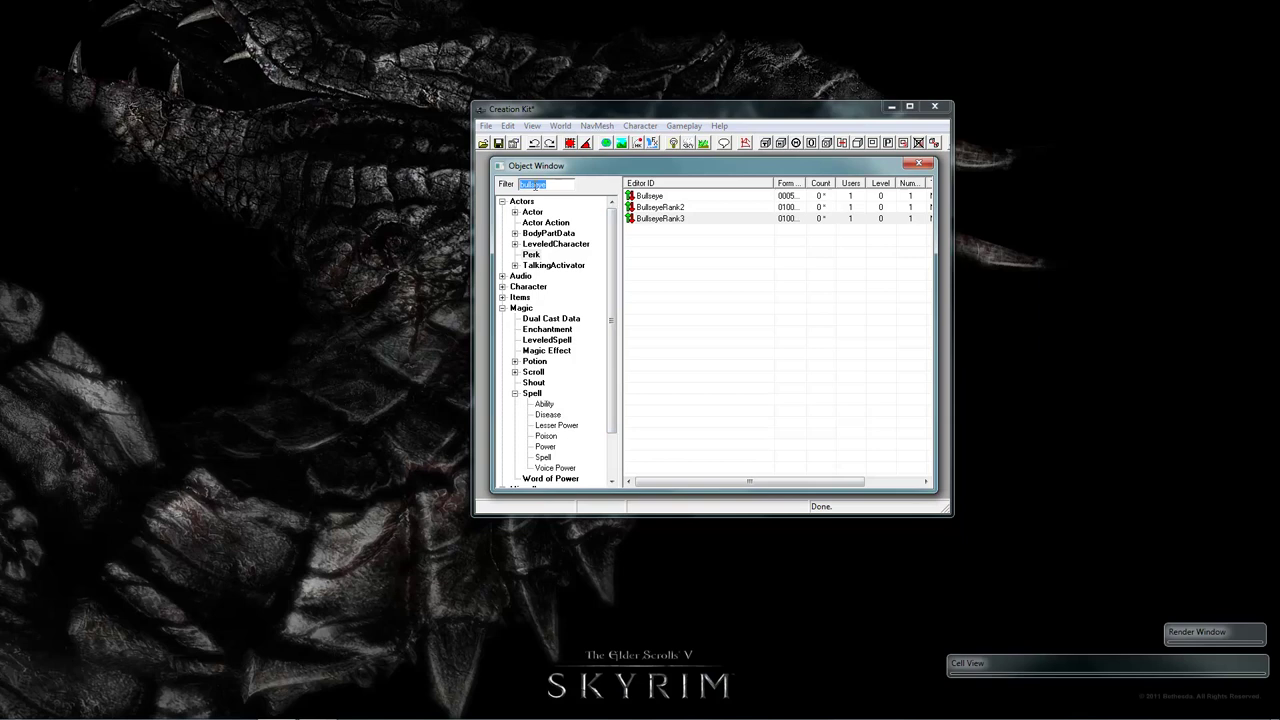
type("back")
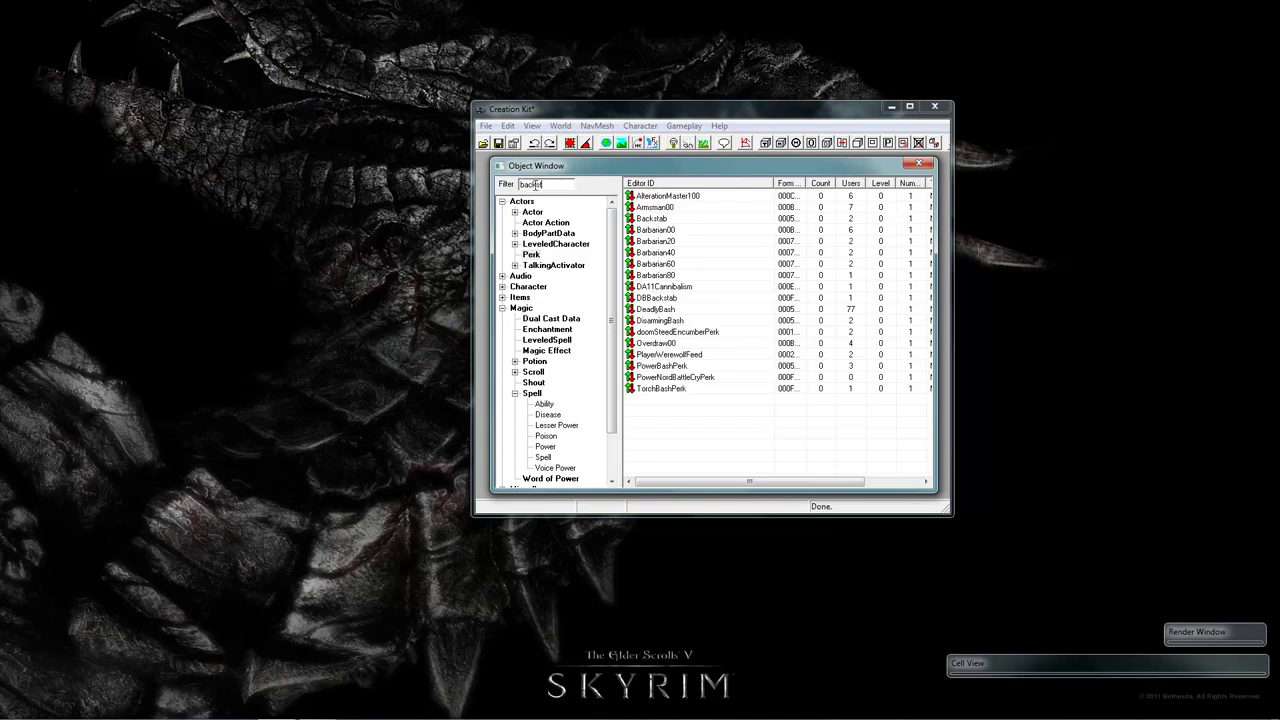
type("stab")
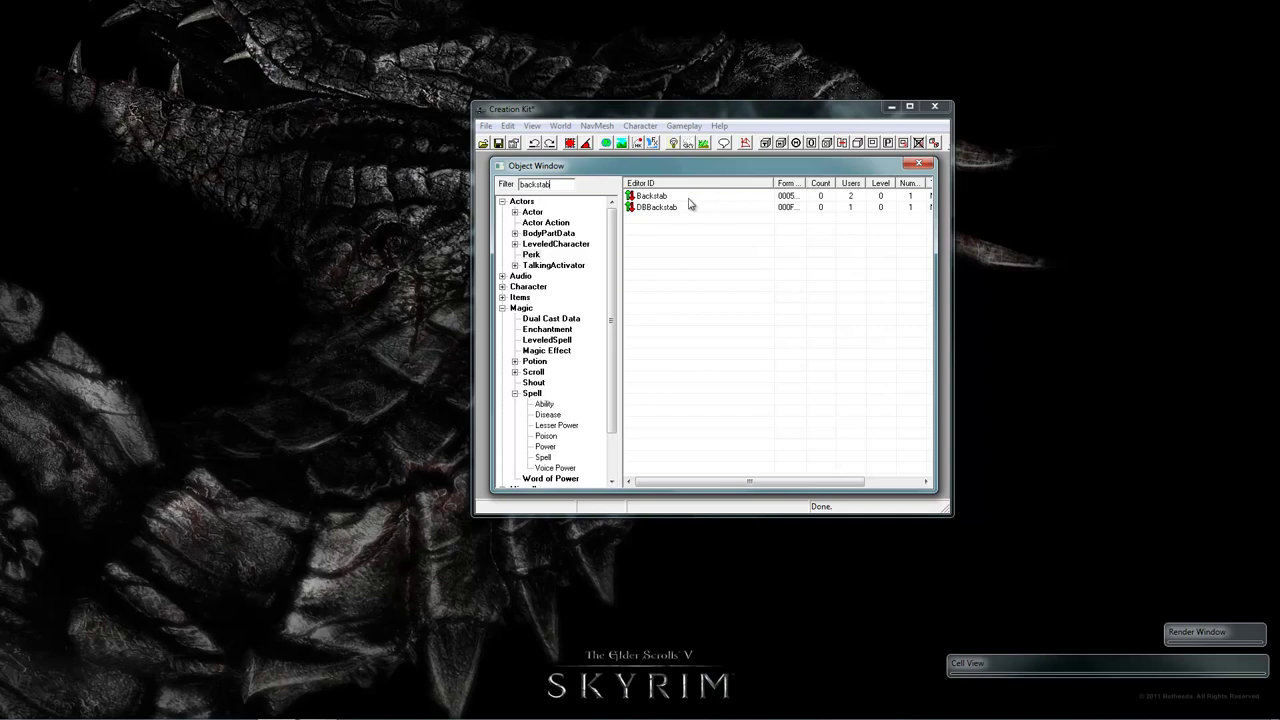
left_click(669, 197)
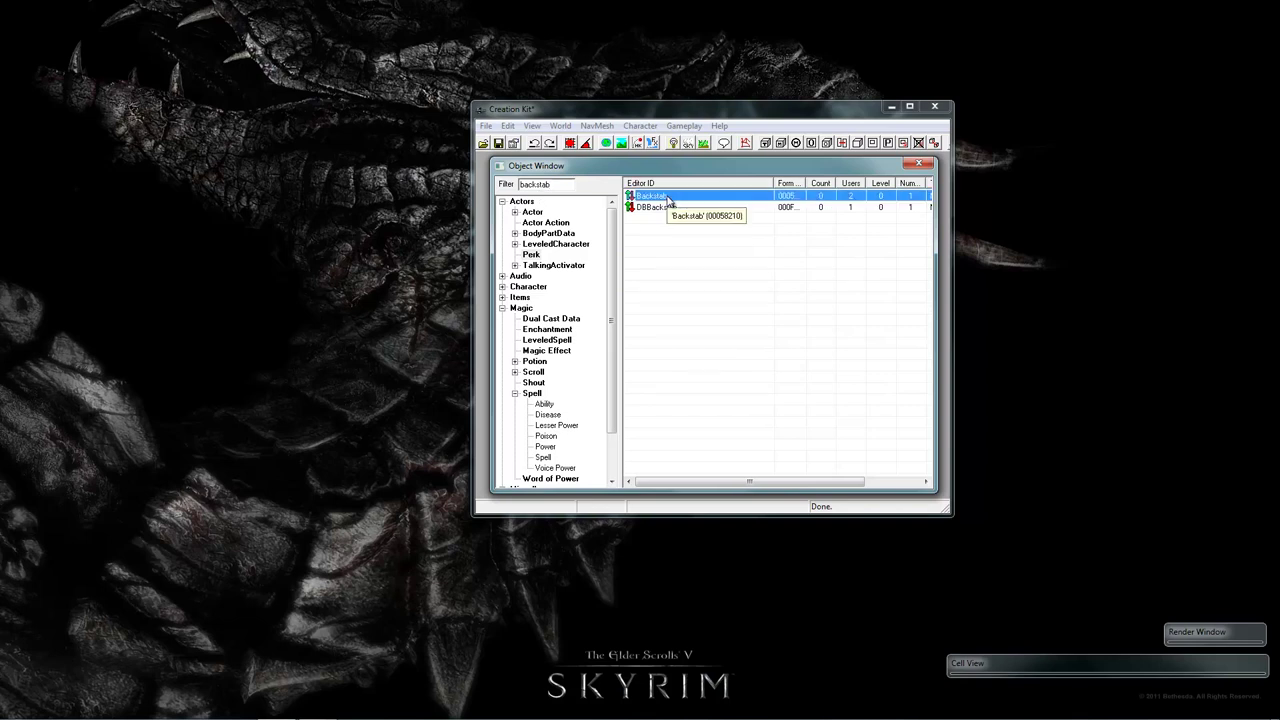
left_click(669, 197)
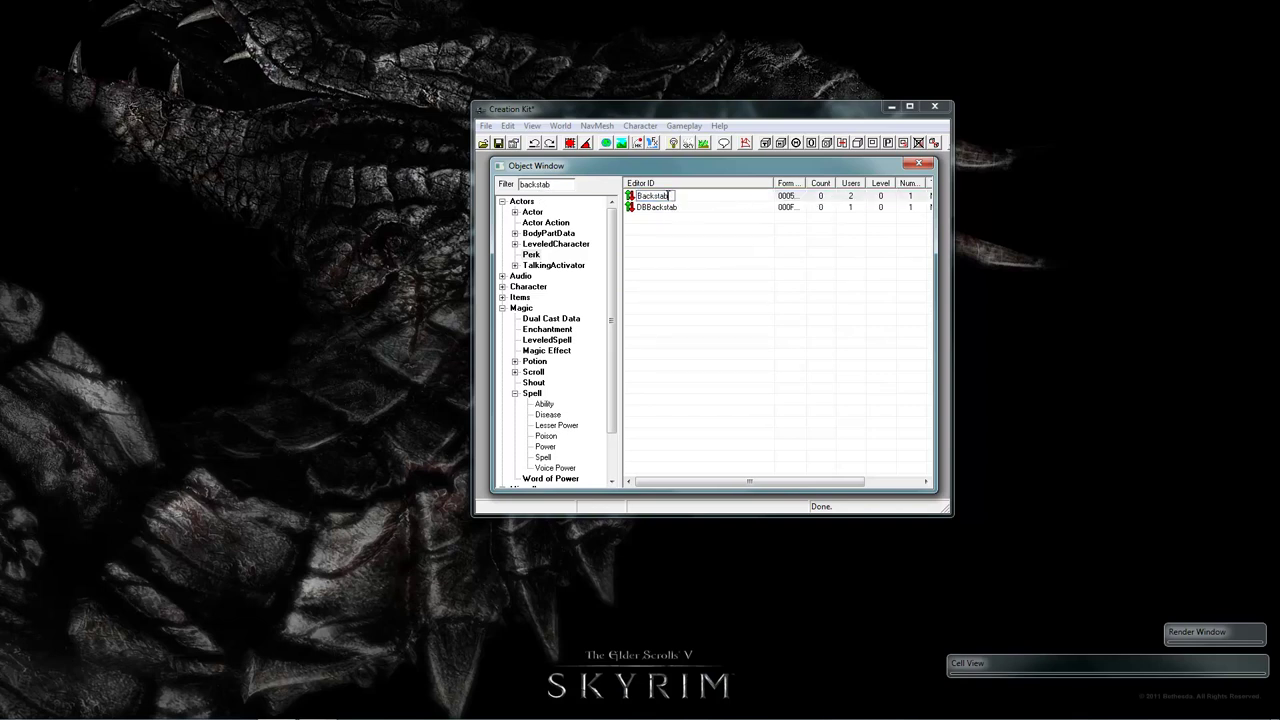
type("2H")
key("Return")
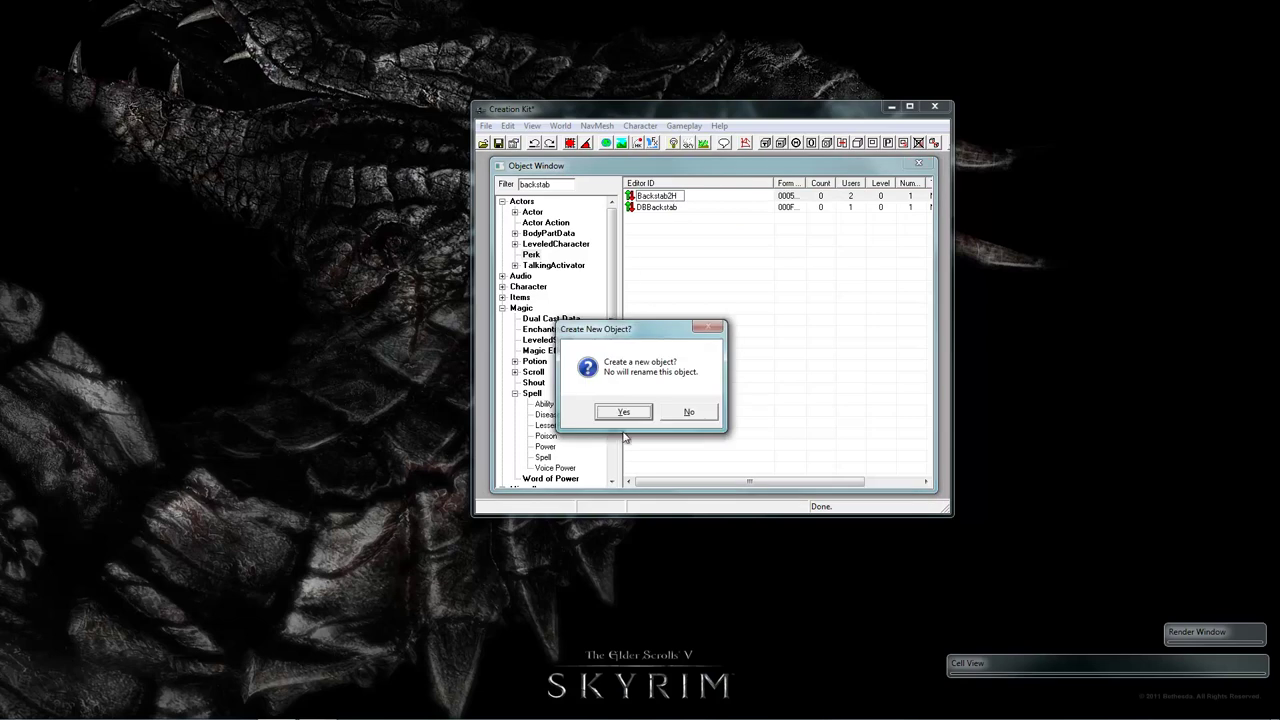
left_click(622, 412)
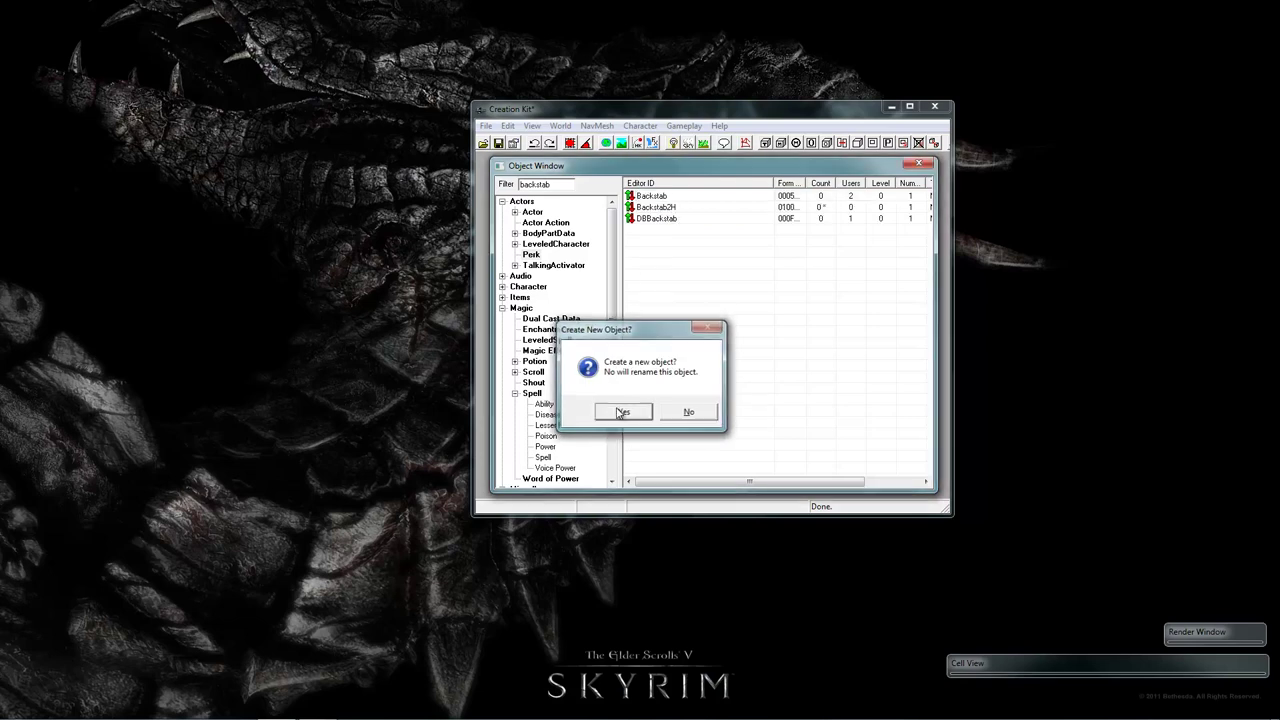
Open the Backstab2H perk, change its description to two-handed weapons, and name it "Two-Handed Backstab"
double_click(675, 208)
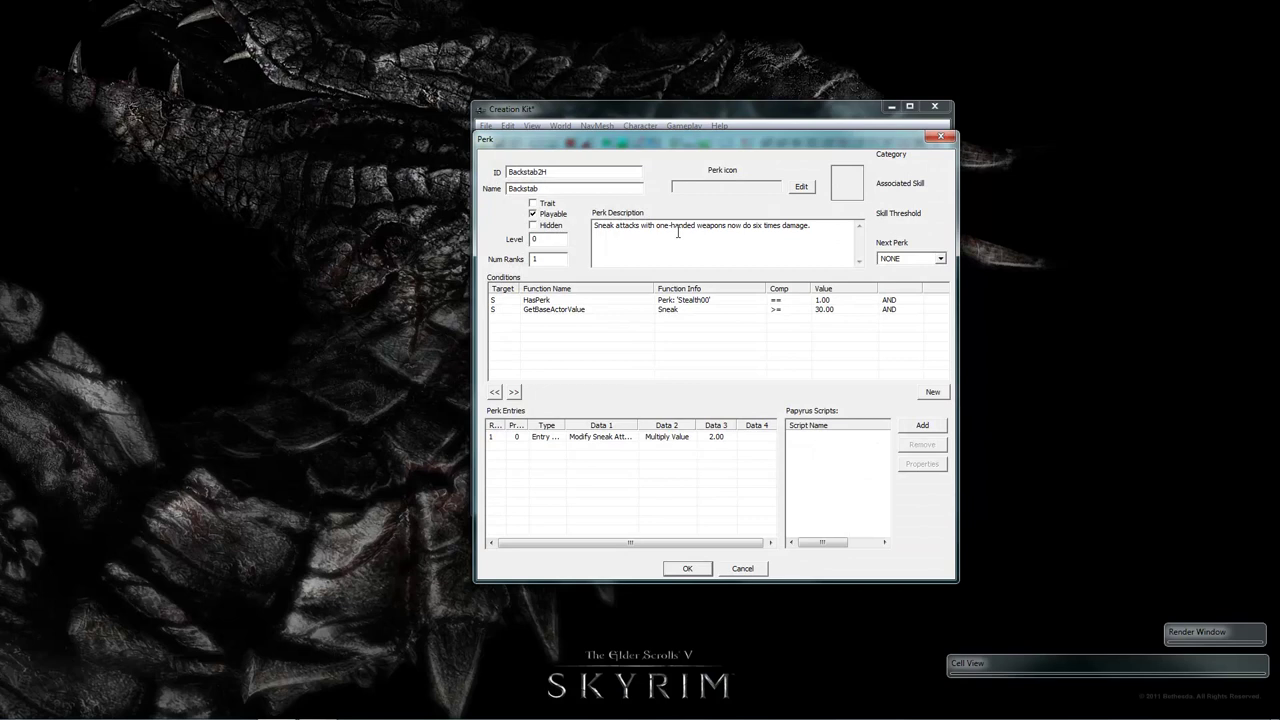
double_click(663, 227)
type("two")
type("Two-")
type("Handed")
Change Backstab2H's HasPerk condition to require the Backstab perk
double_click(590, 301)
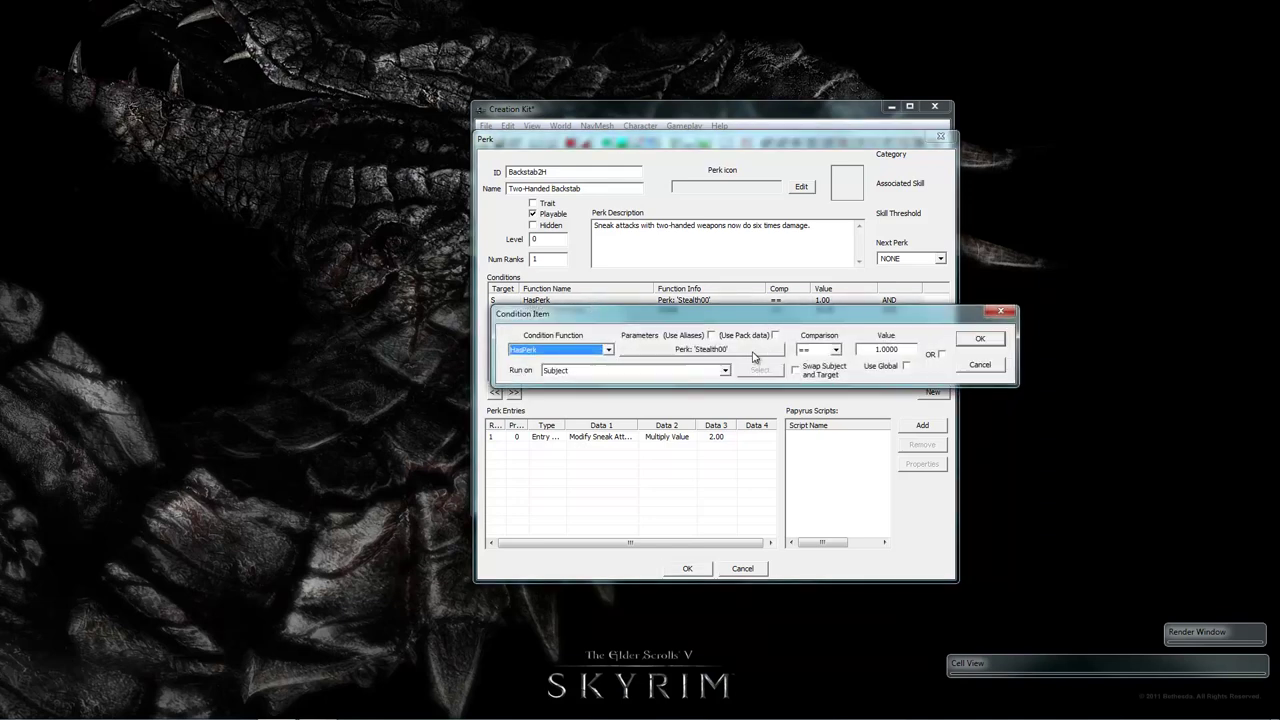
left_click(754, 357)
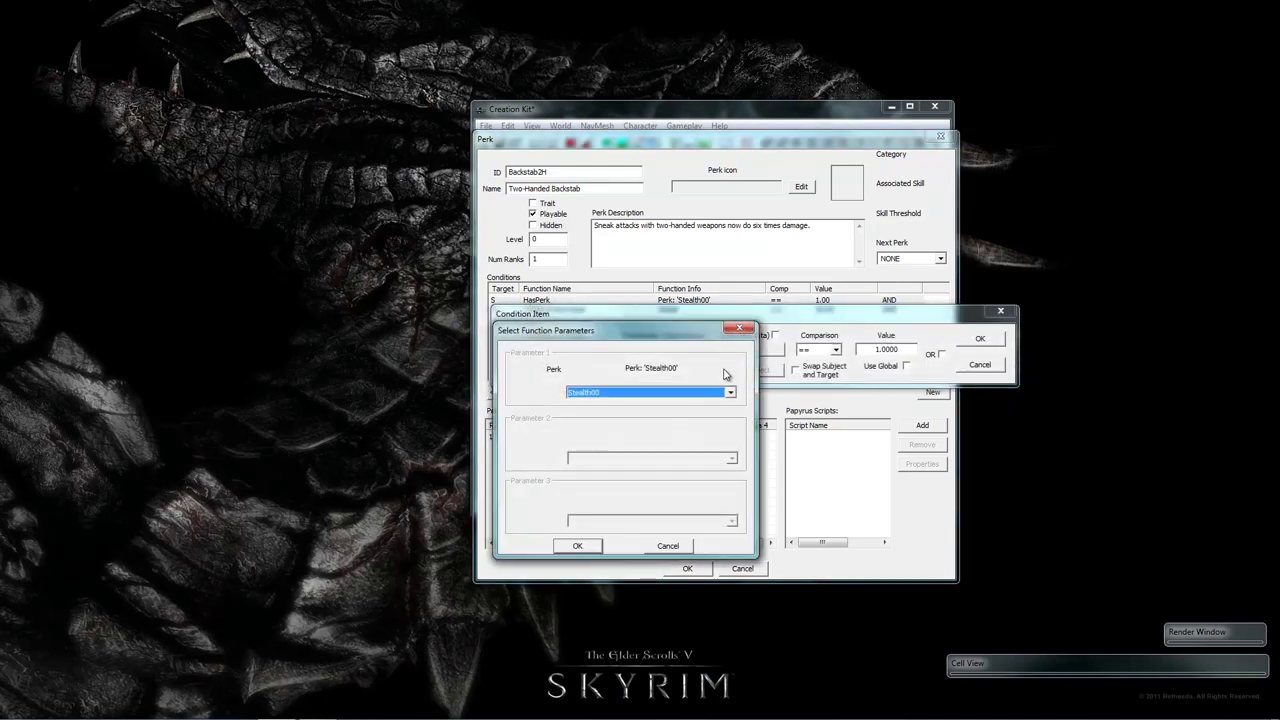
type("Backstab")
left_click(578, 546)
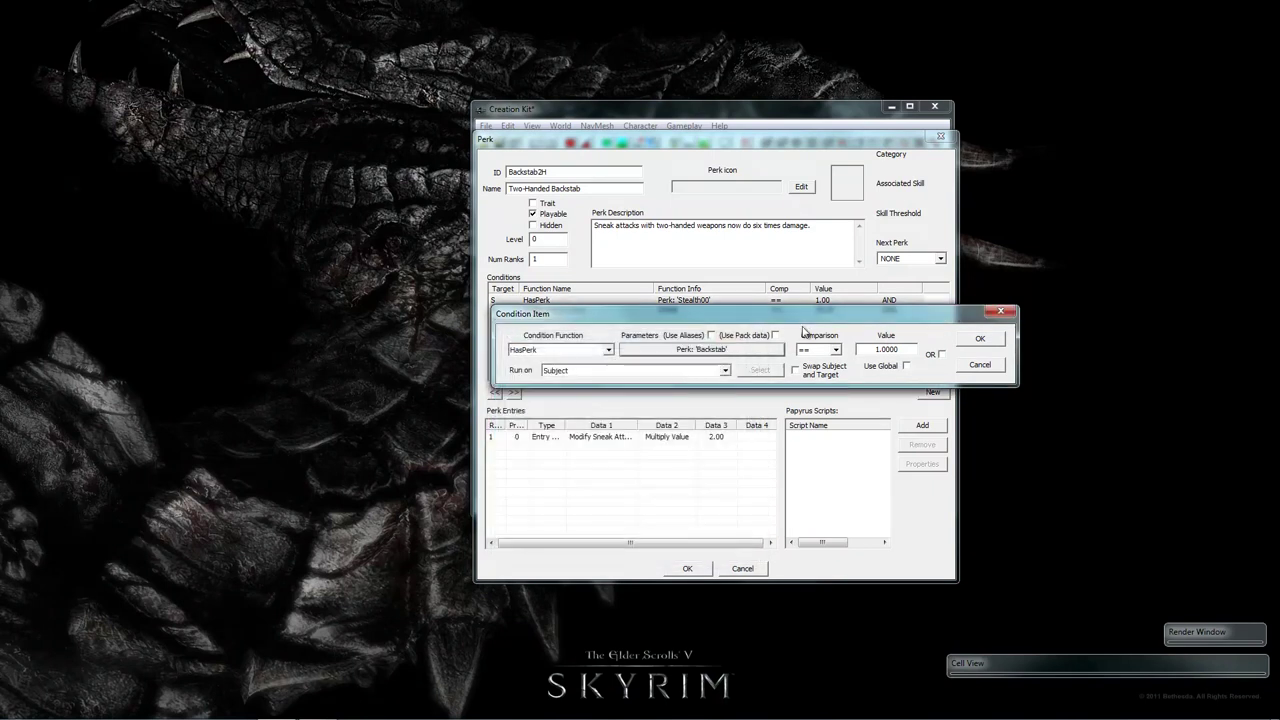
left_click(978, 339)
Set the required Sneak value in Backstab2H's GetBaseActorValue condition to 45
double_click(860, 309)
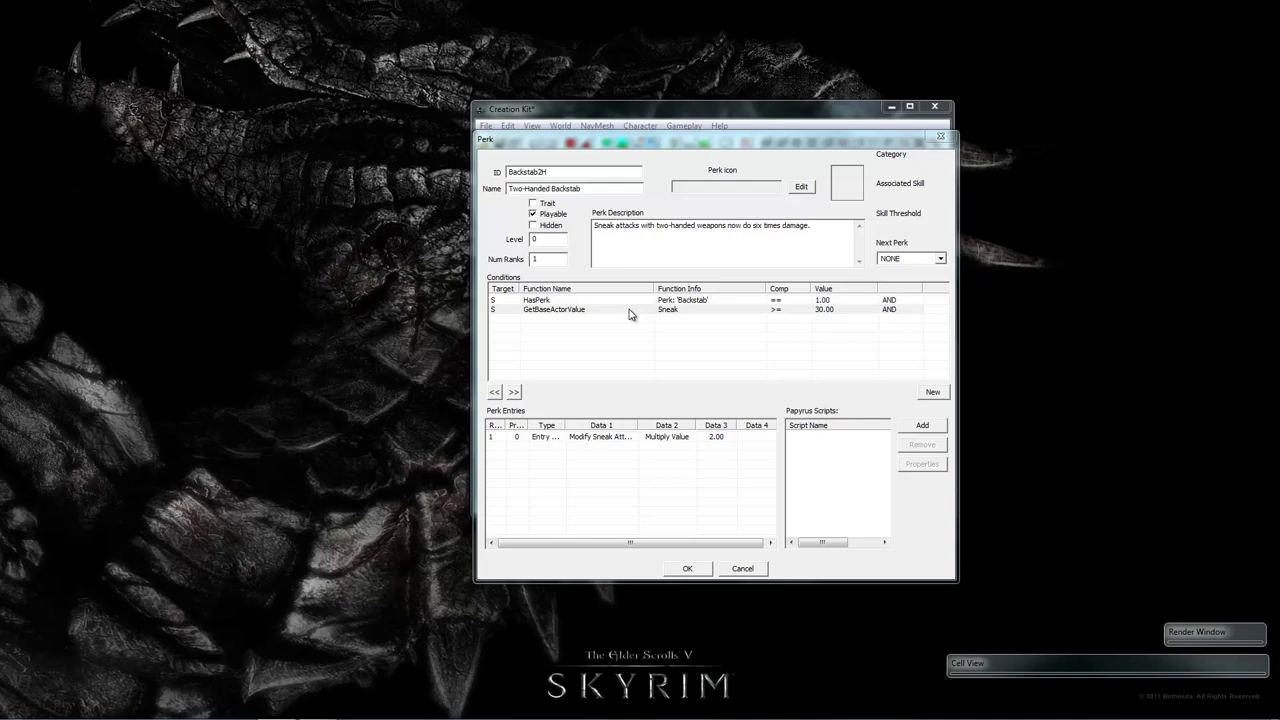
left_click(876, 358)
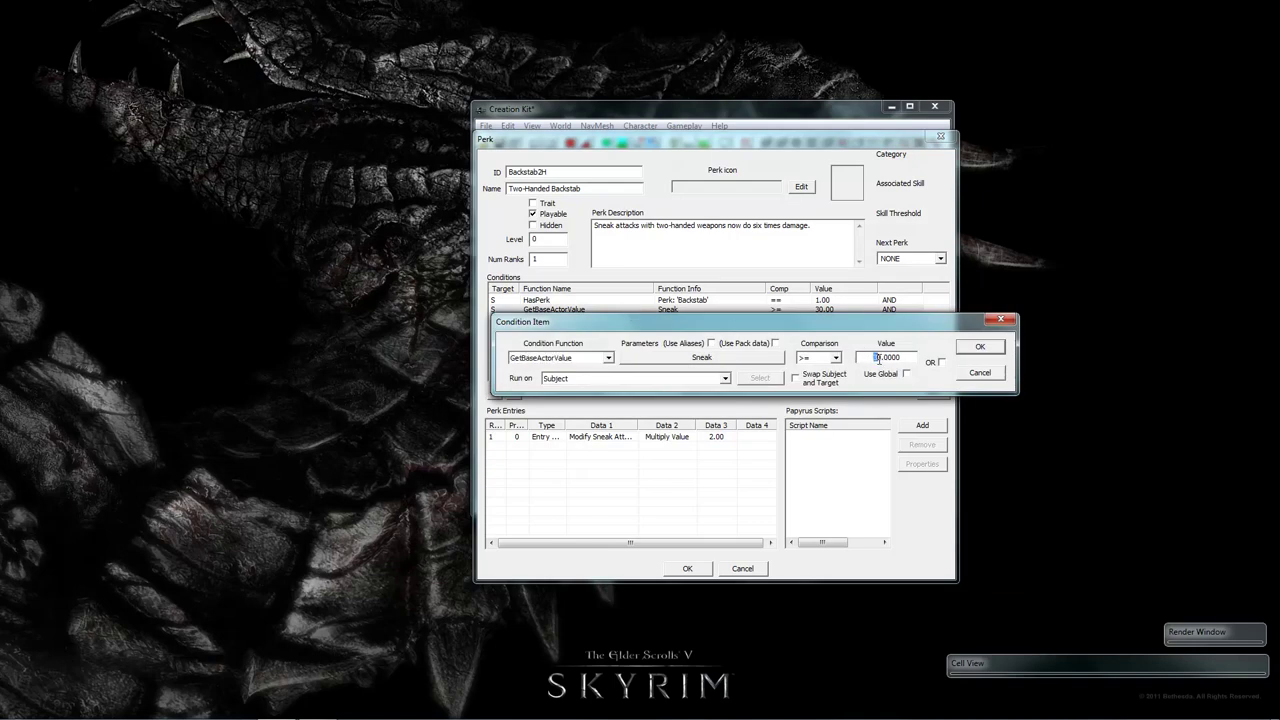
type("45")
left_click(983, 347)
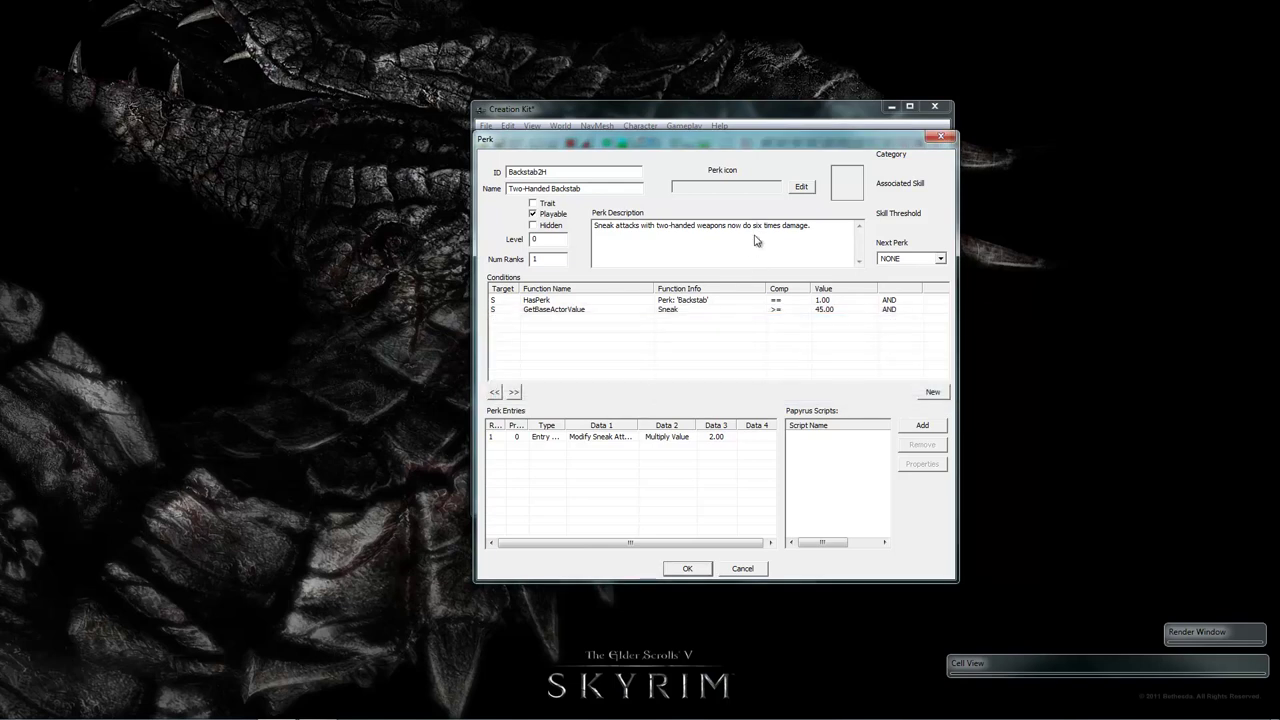
Change the damage multiplier stated in Backstab2H's description to "four" times
left_click(624, 446)
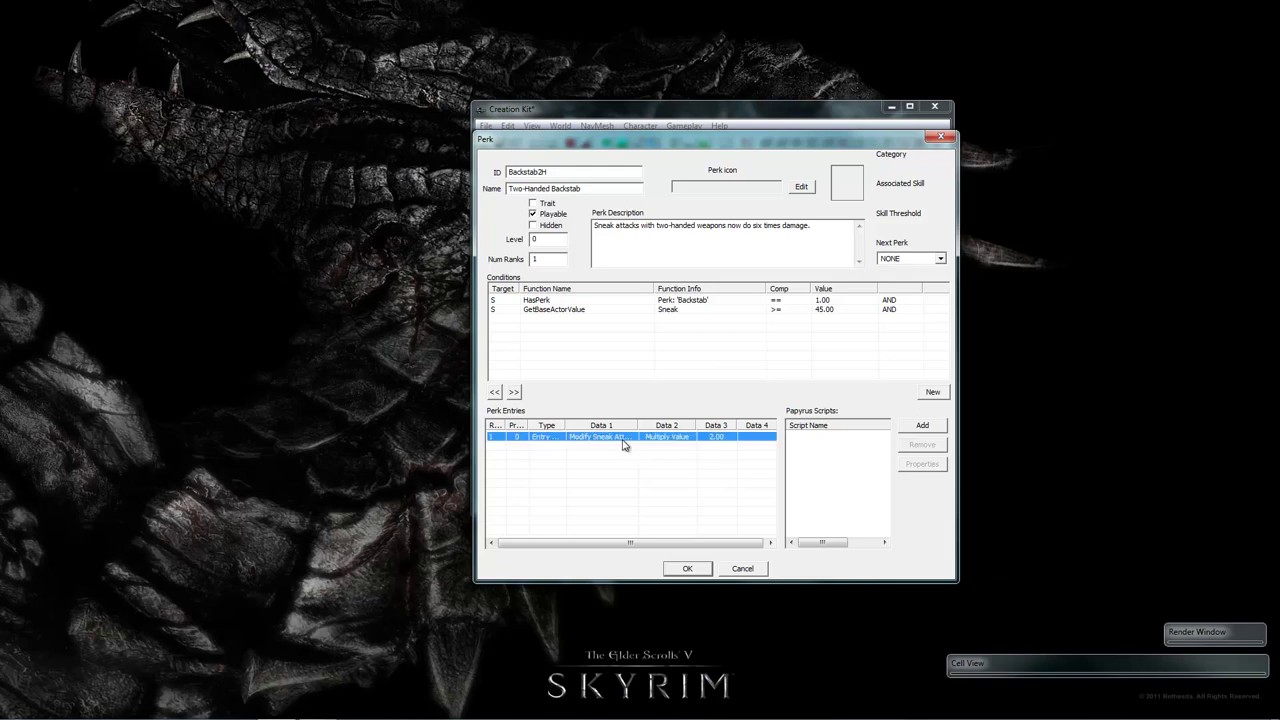
double_click(757, 226)
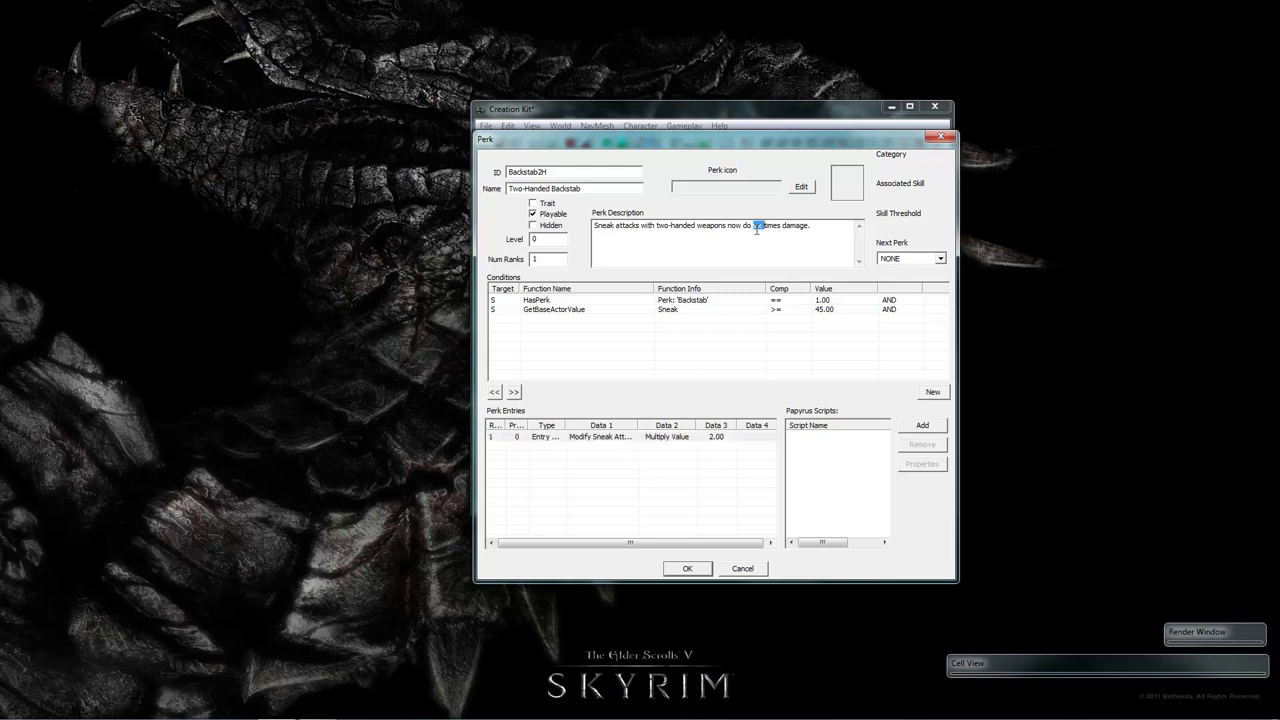
type("four")
In Backstab2H's perk entry, set the weapon condition IsWeaponSkillType to TwoHanded and save the perk
double_click(607, 440)
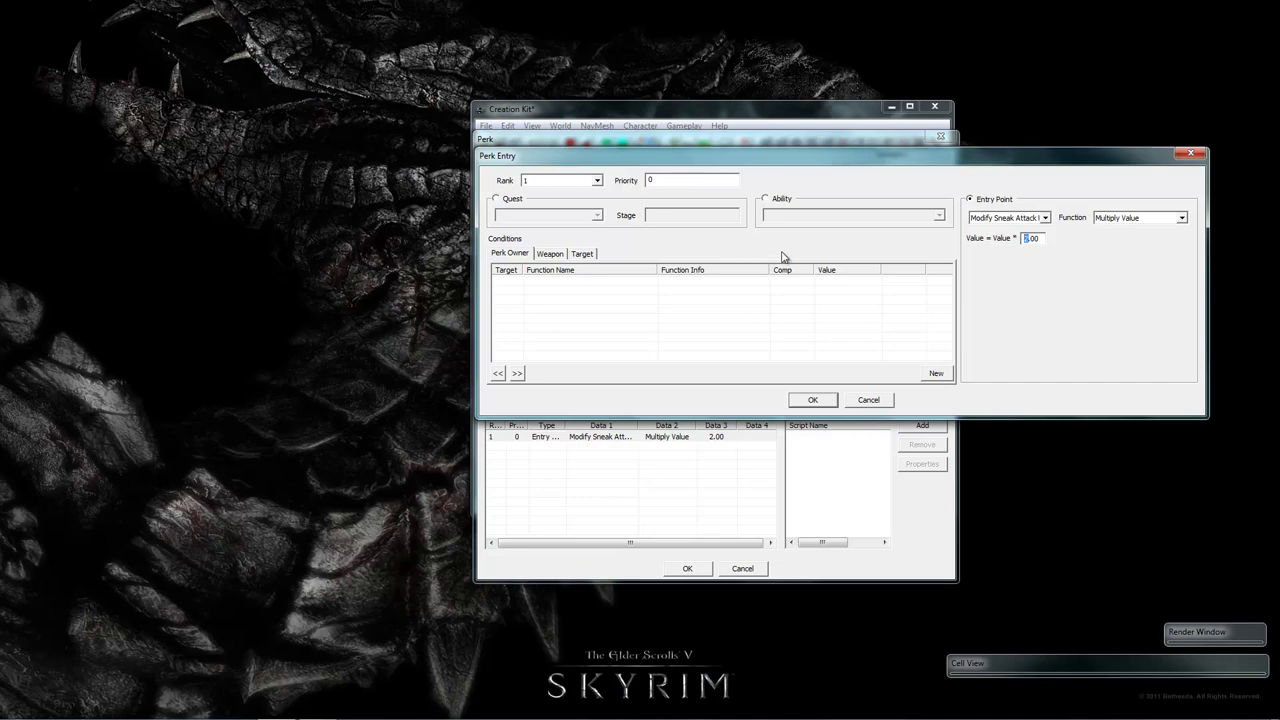
left_click(551, 256)
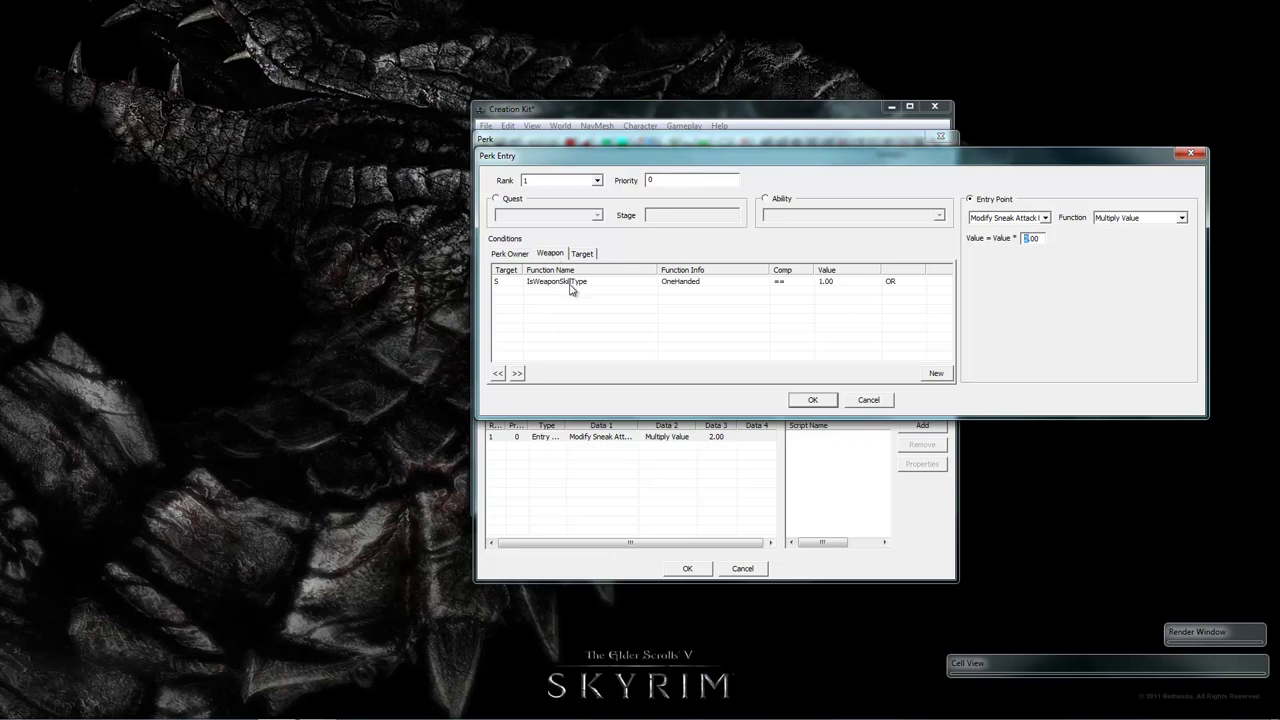
double_click(679, 285)
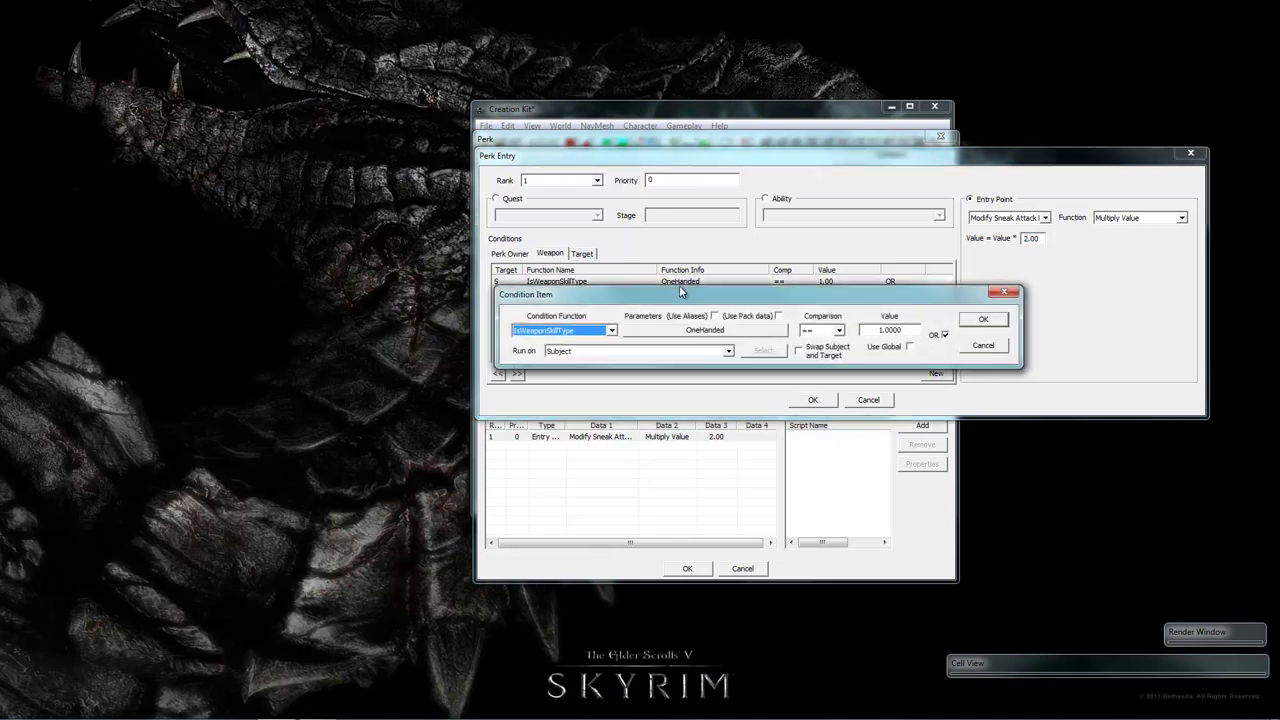
left_click(716, 329)
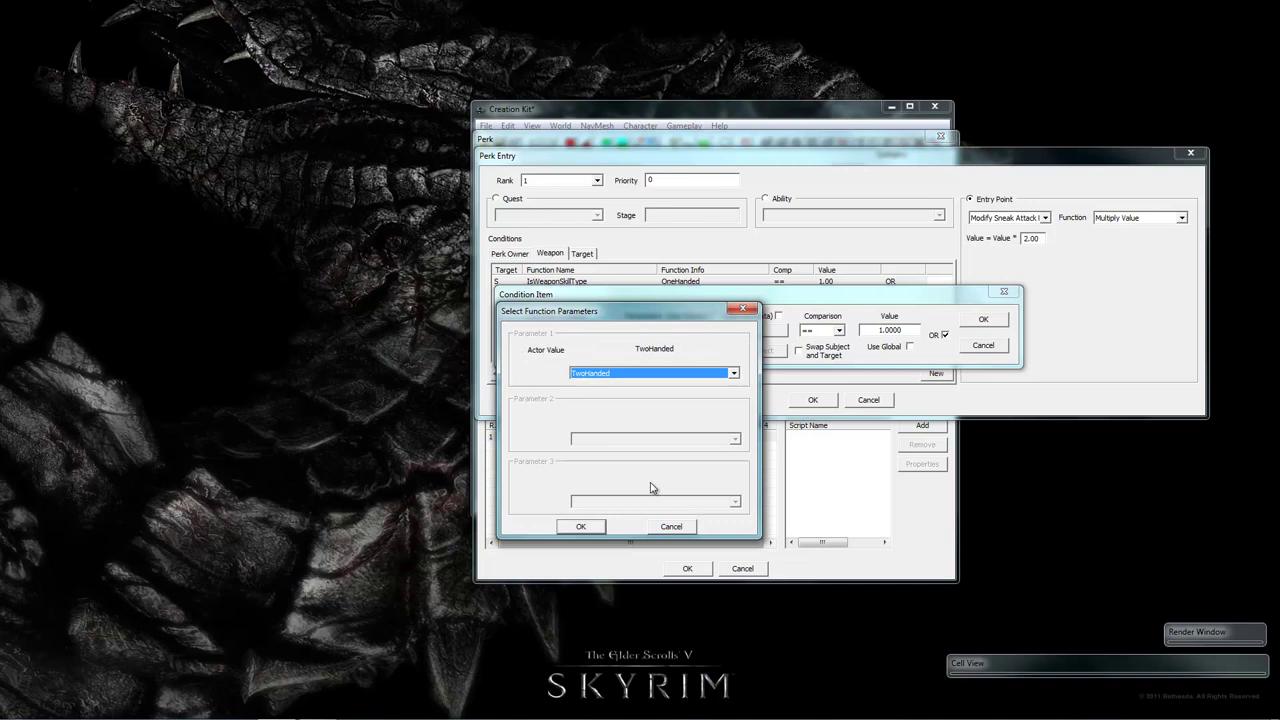
left_click(584, 528)
left_click(977, 320)
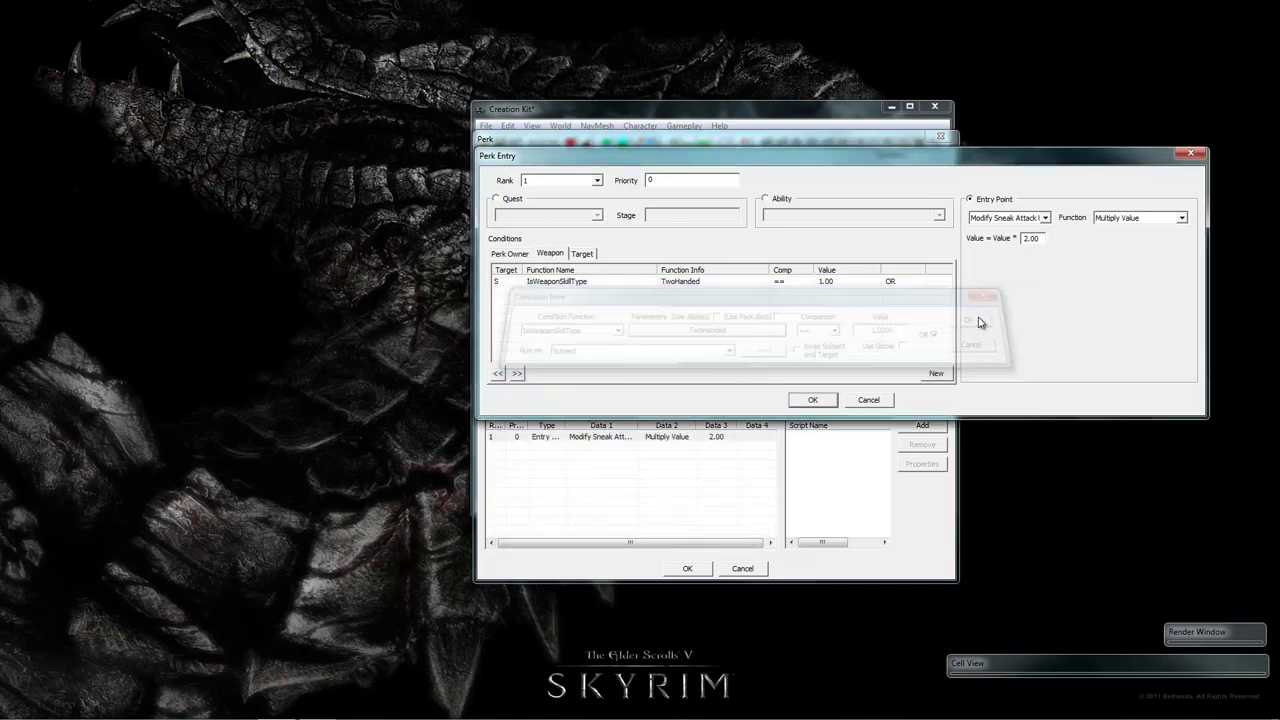
left_click(808, 401)
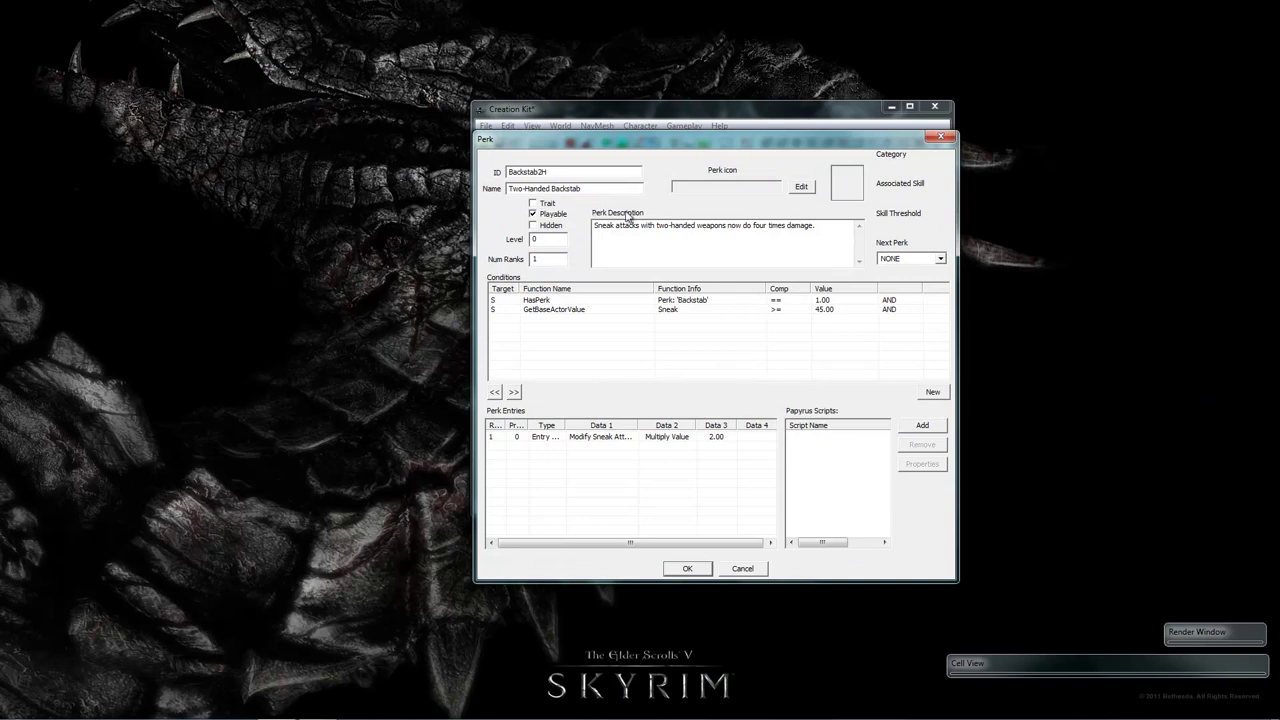
left_click(682, 570)
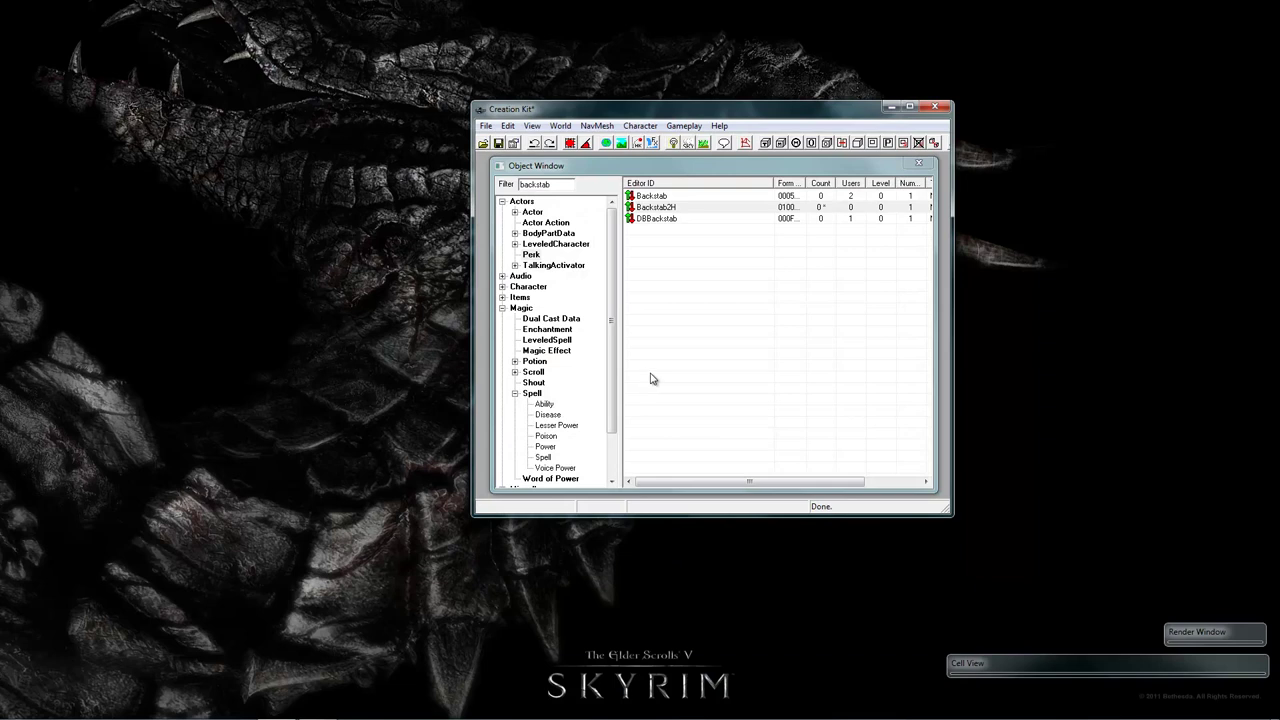
Filter the perks by "ass", open AssassinsBlade, and duplicate its HasPerk condition for DeadlyAim
double_click(535, 185)
type("ad")
type("ss")
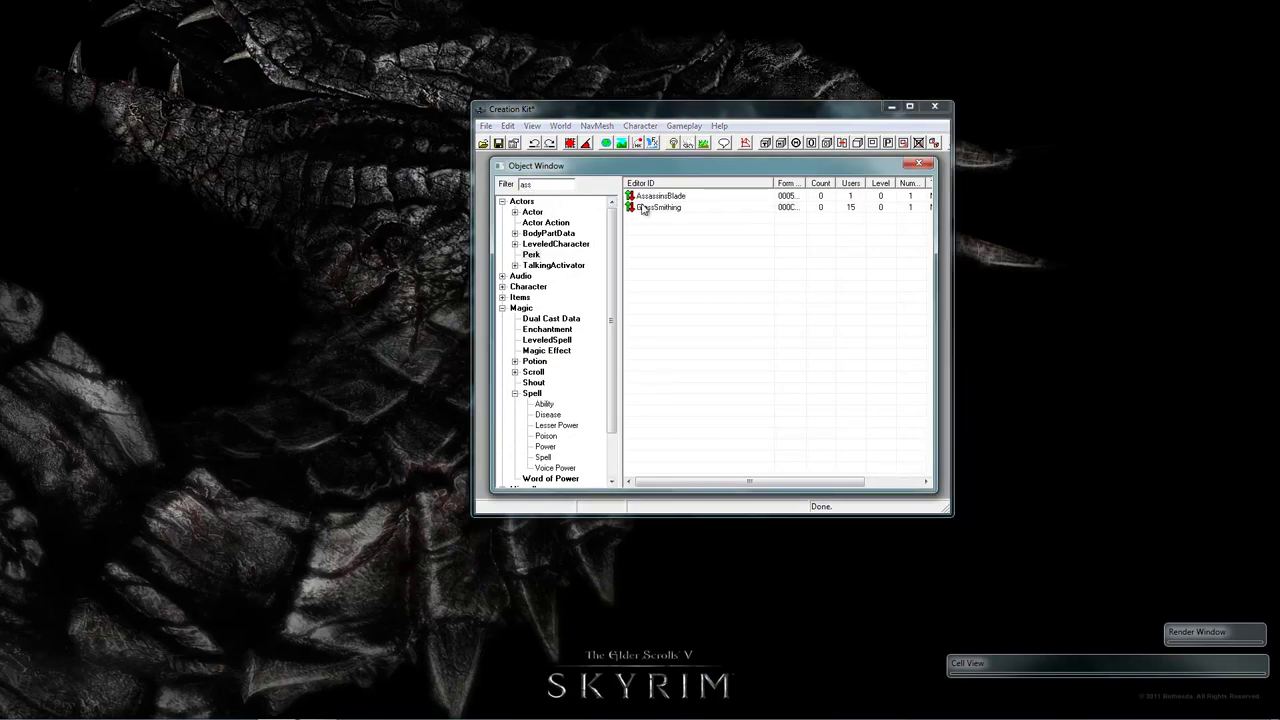
double_click(652, 197)
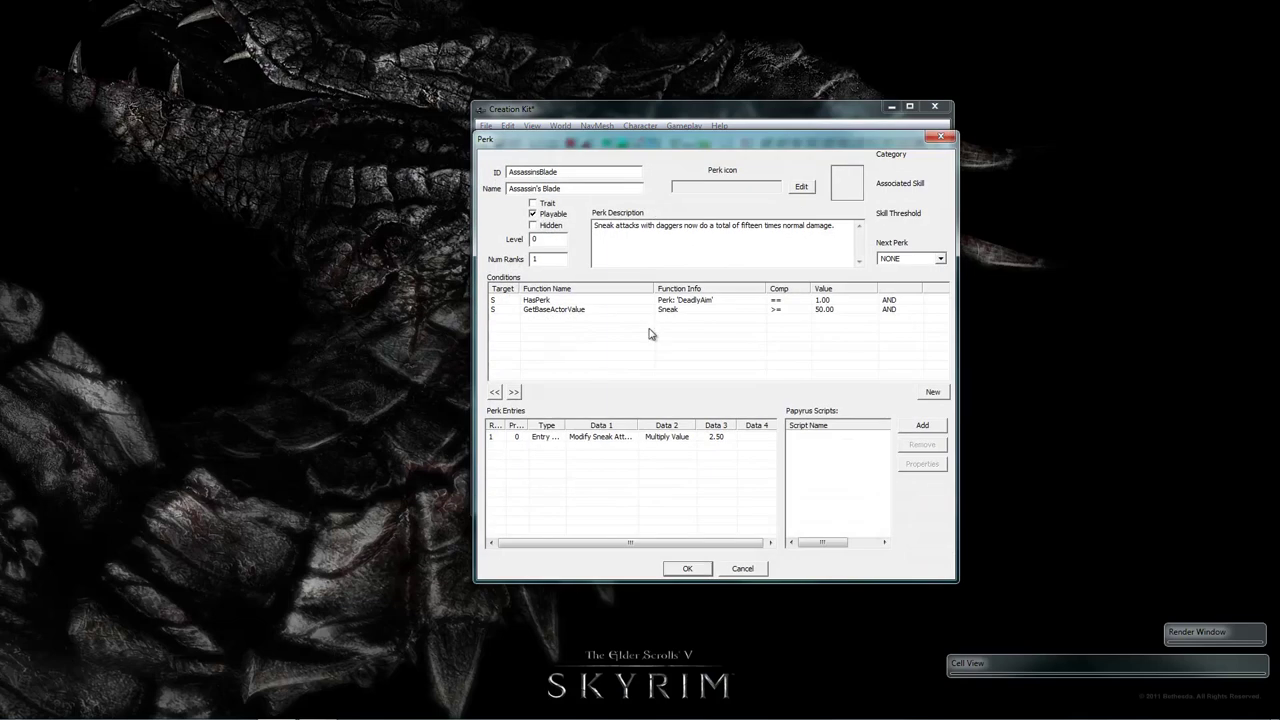
left_click(571, 301)
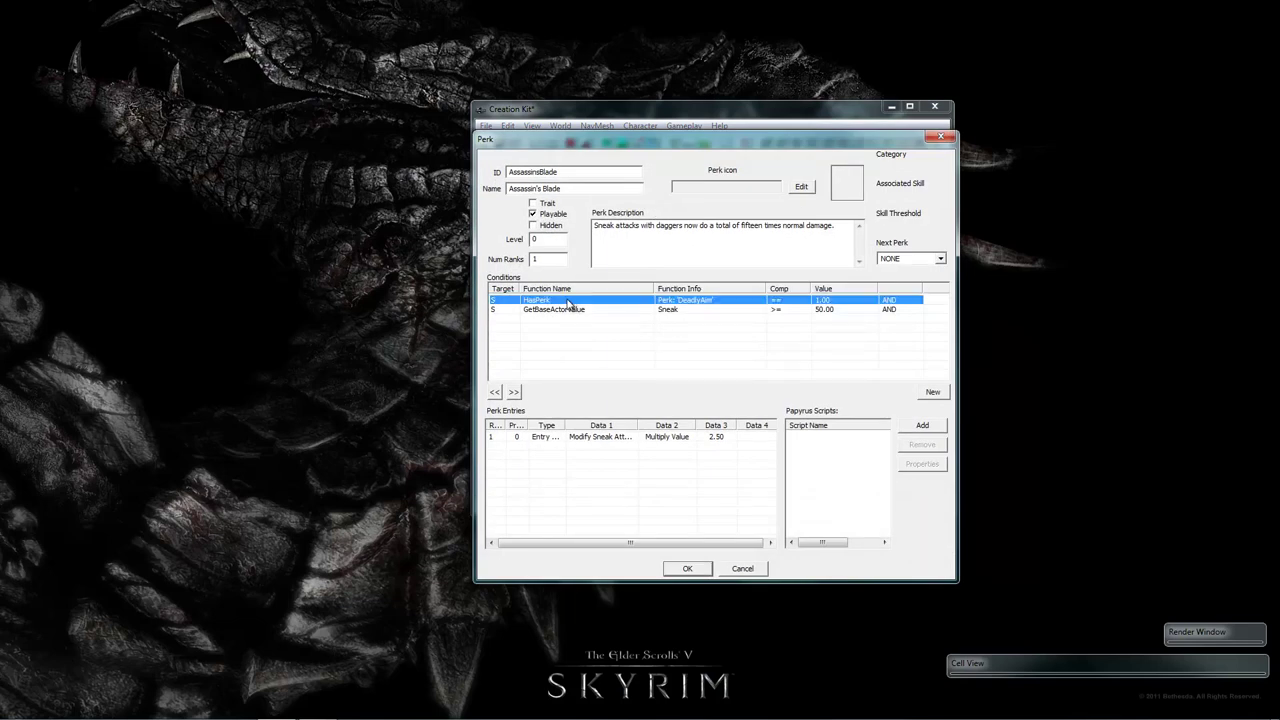
right_click(567, 302)
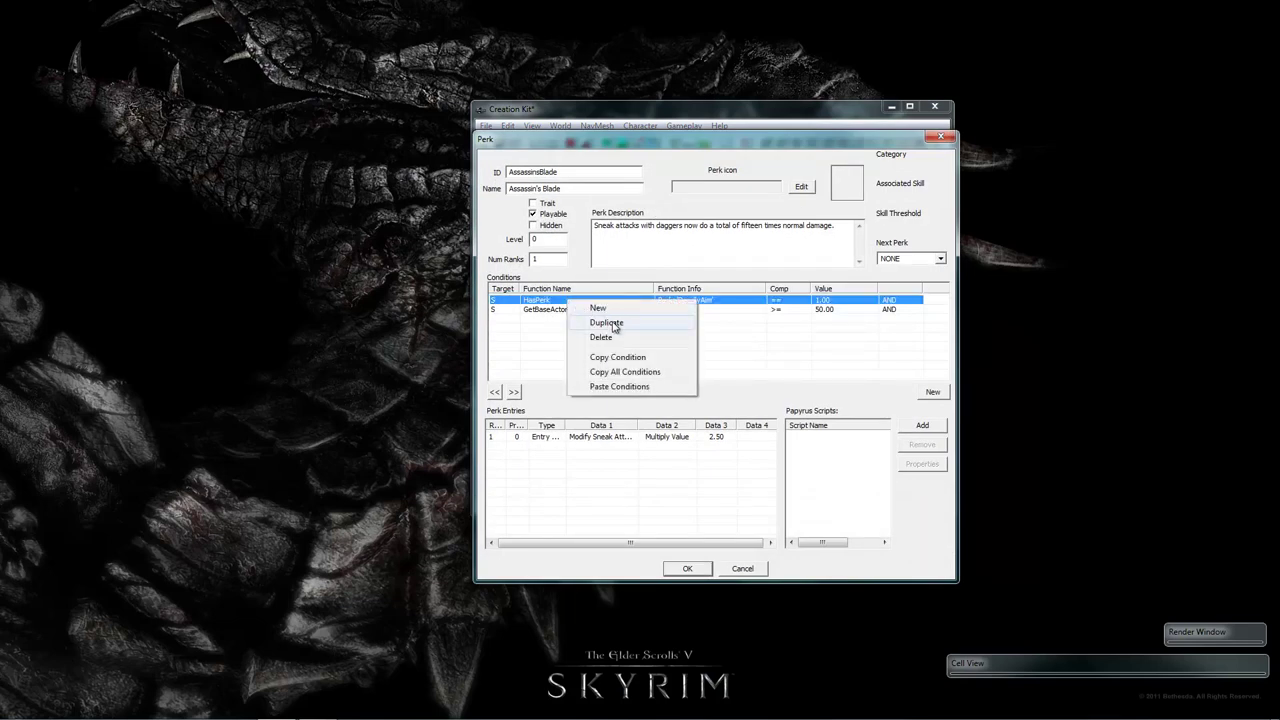
left_click(611, 324)
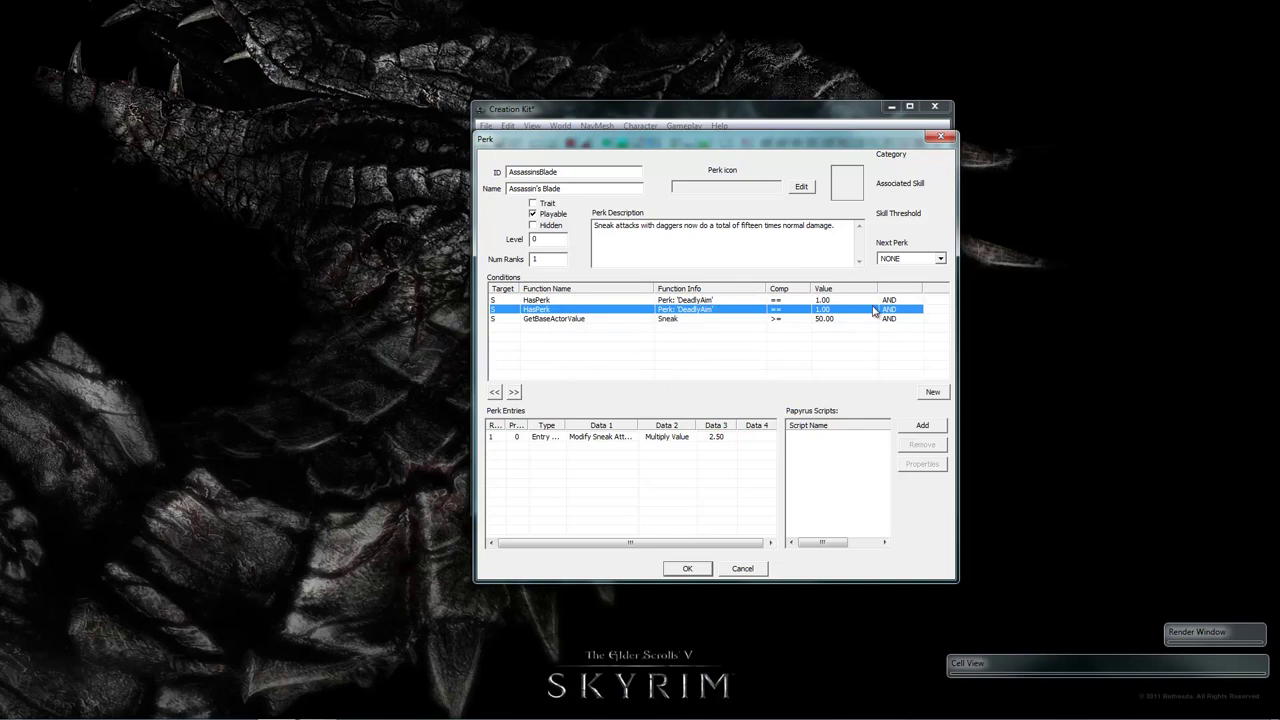
Set AssassinsBlade's first DeadlyAim HasPerk condition to OR
double_click(677, 307)
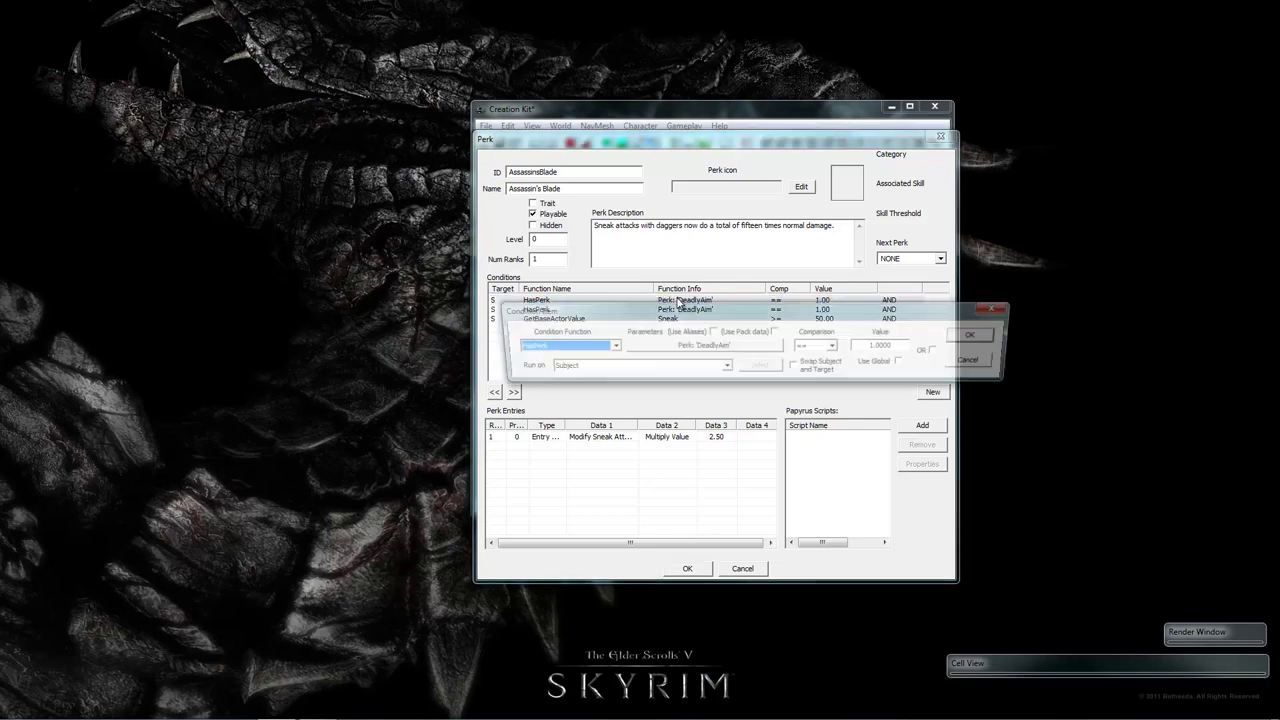
left_click(941, 351)
left_click(979, 335)
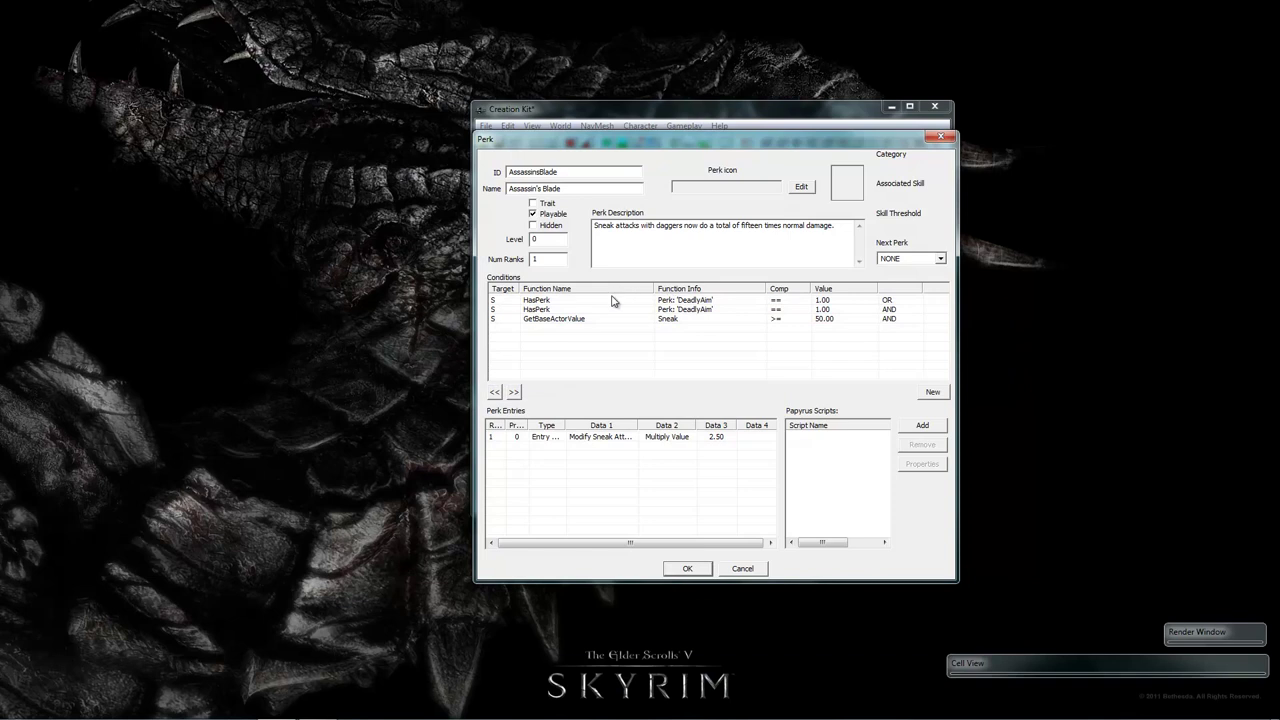
Change the perk in AssassinsBlade's second HasPerk condition to Backstab2H and save the perk
double_click(598, 309)
left_click(683, 358)
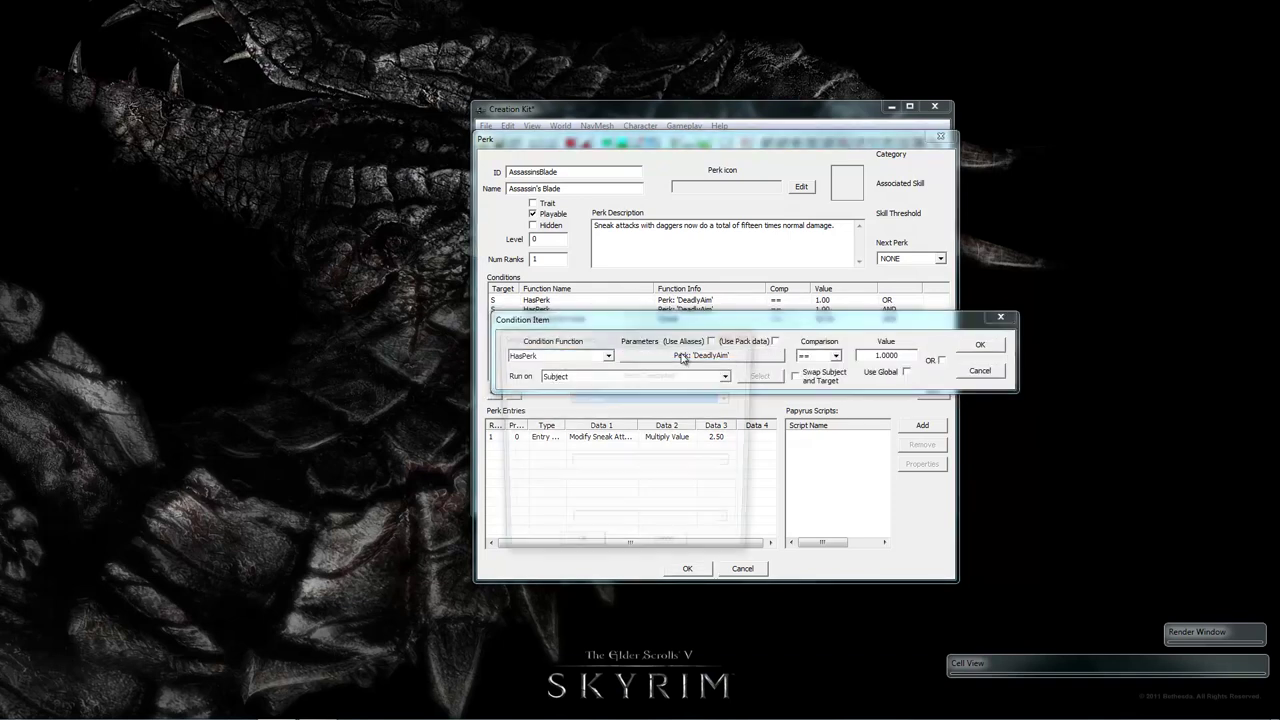
type("Backstab2H")
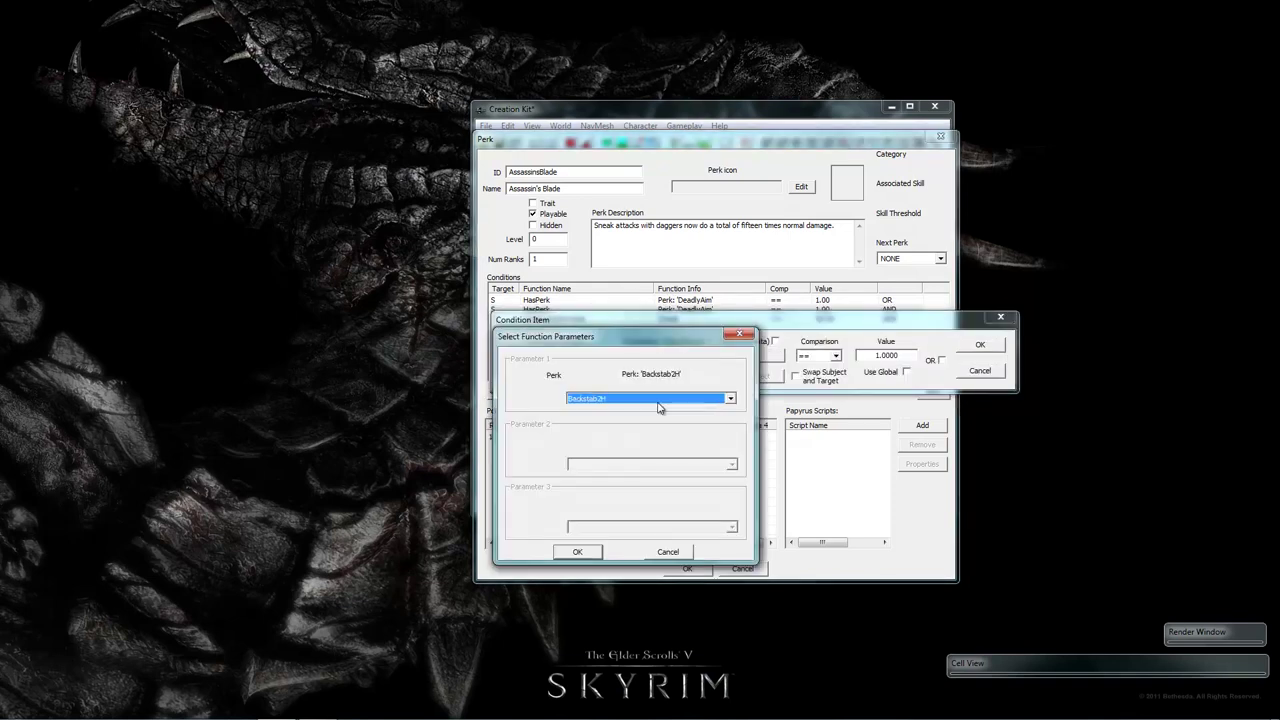
left_click(579, 553)
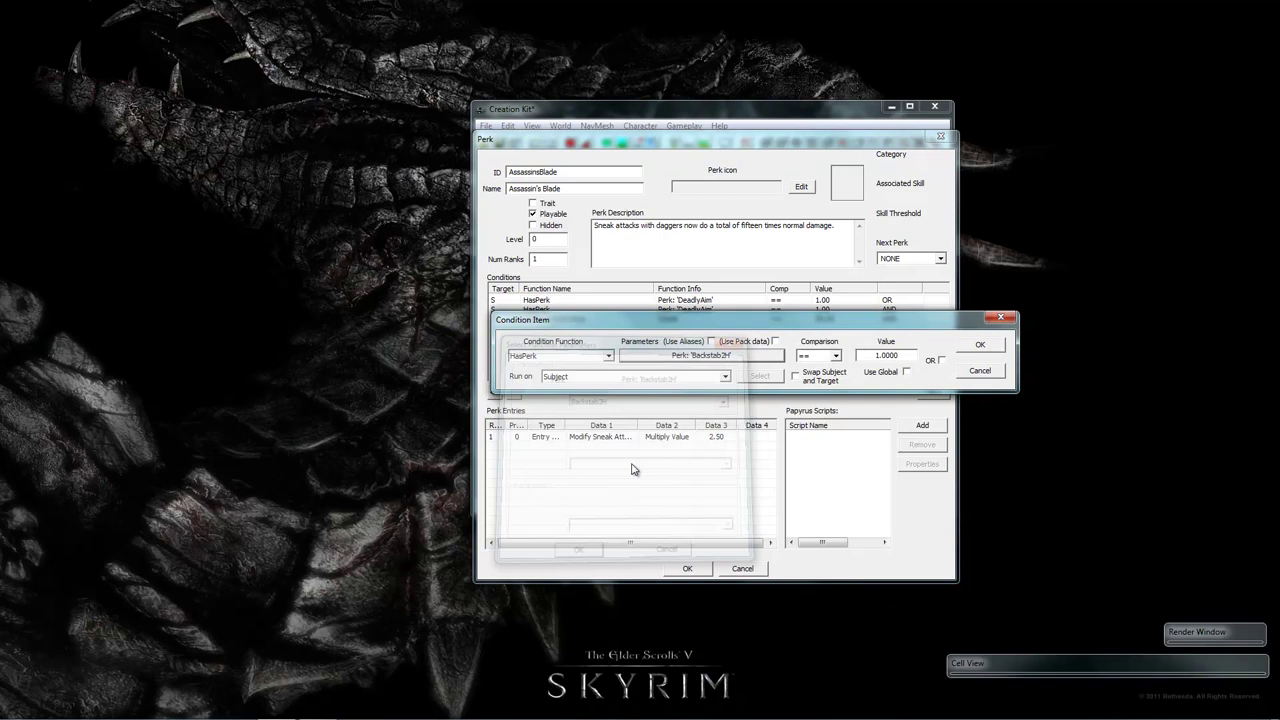
left_click(979, 344)
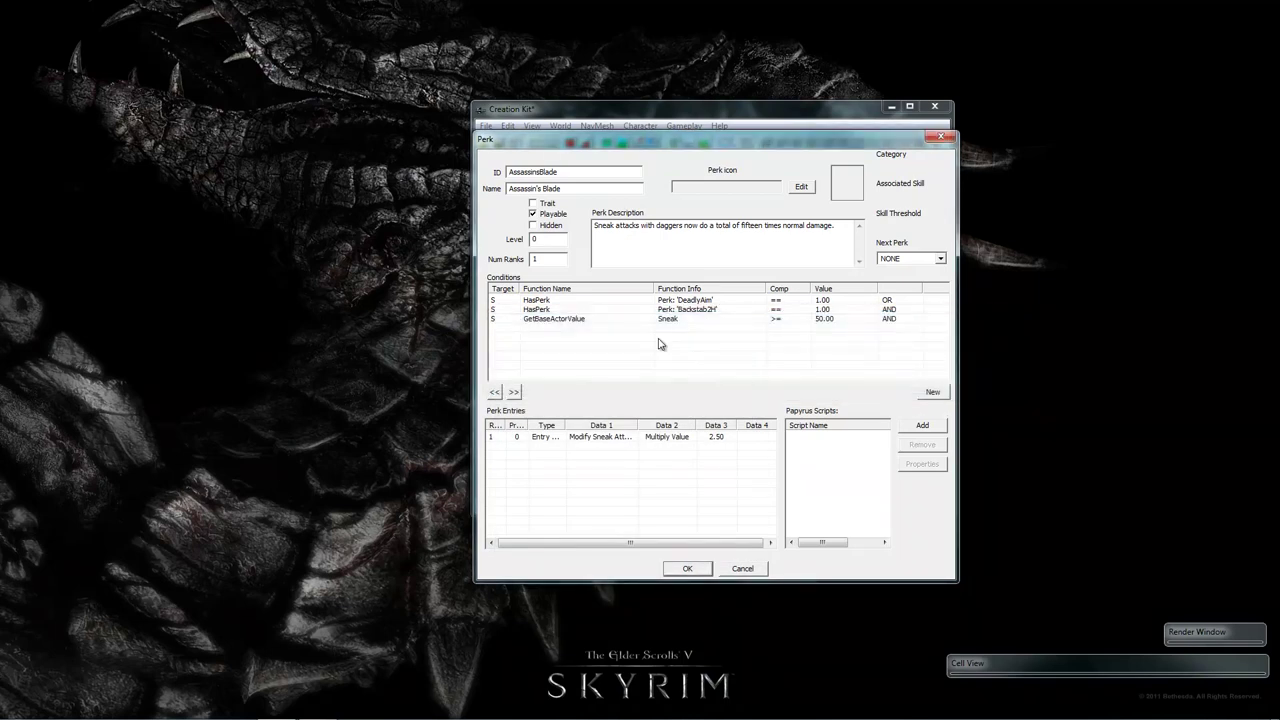
left_click(687, 568)
Open the perk tree of the Sneak actor value and add the Backstab2H perk, filtering the perk forms by "back"
left_click(640, 127)
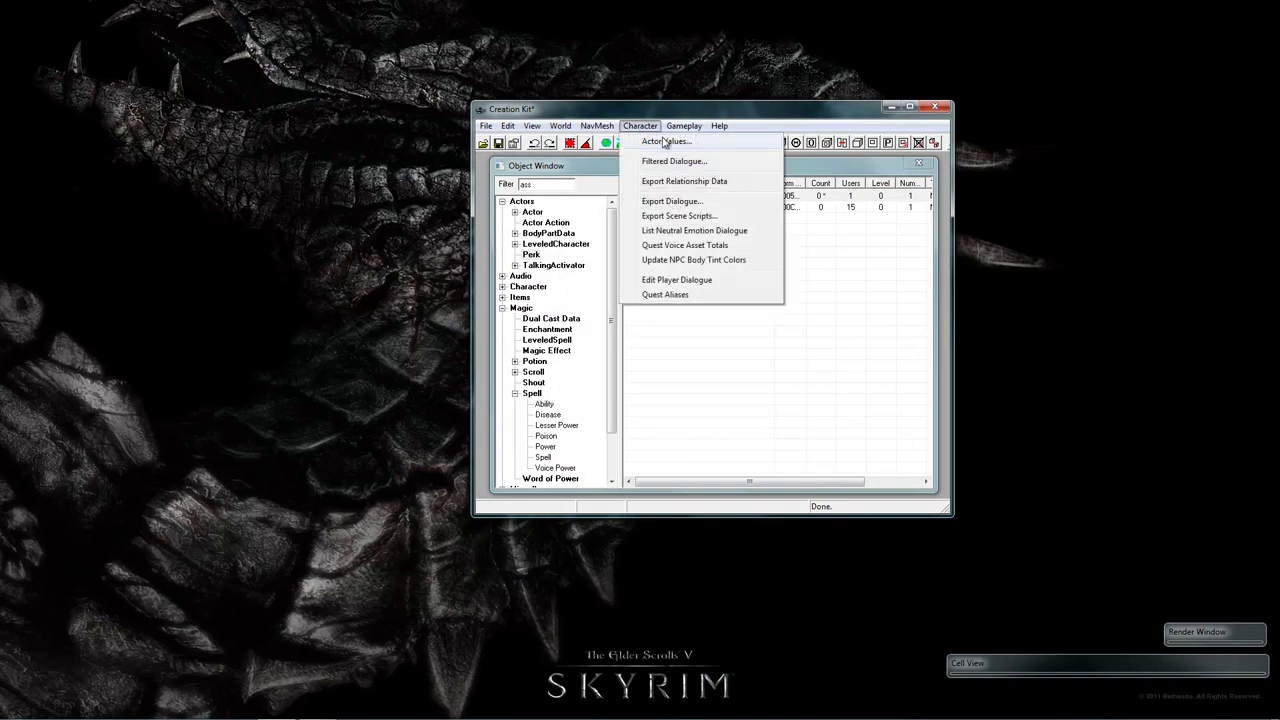
left_click(665, 141)
left_click(505, 350)
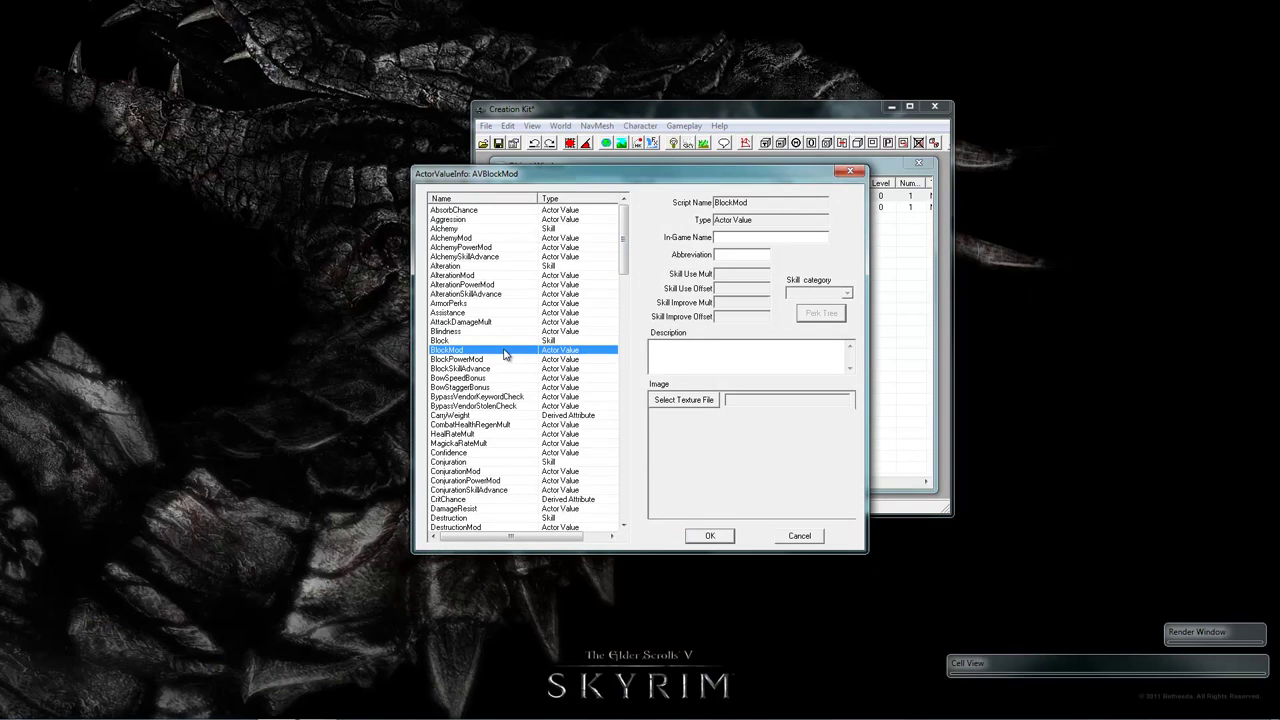
type("sneak")
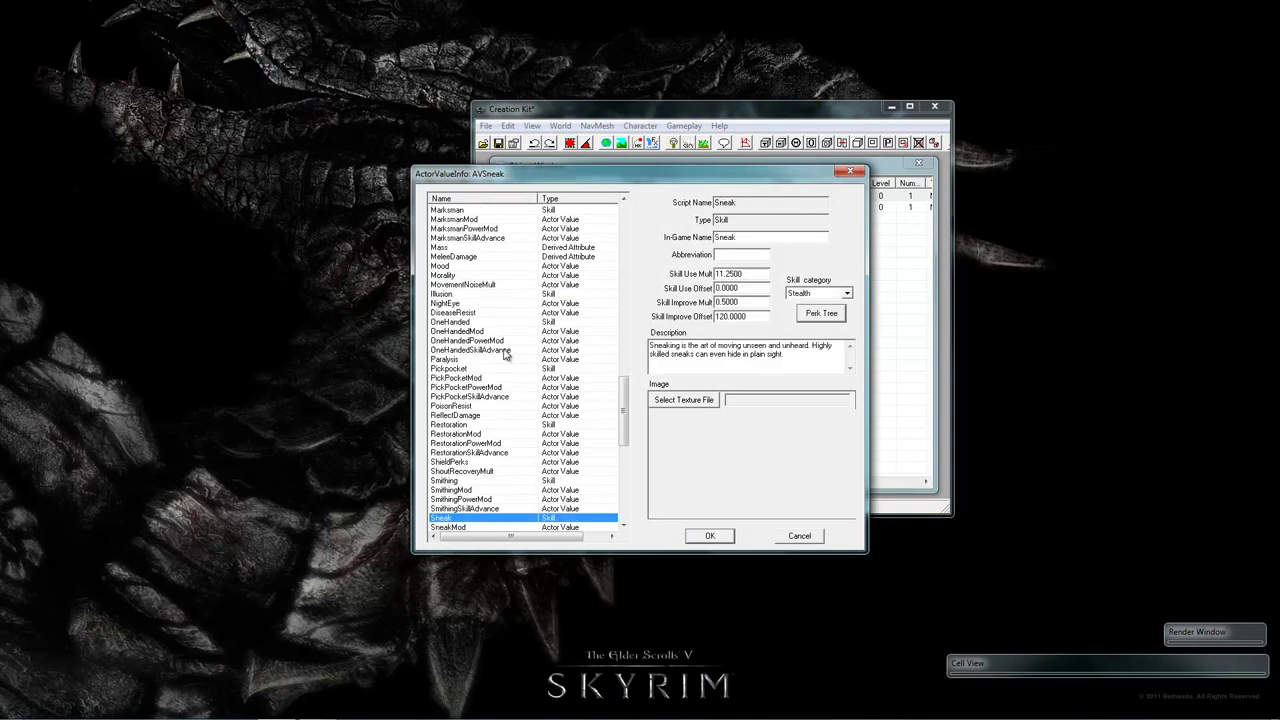
left_click(822, 314)
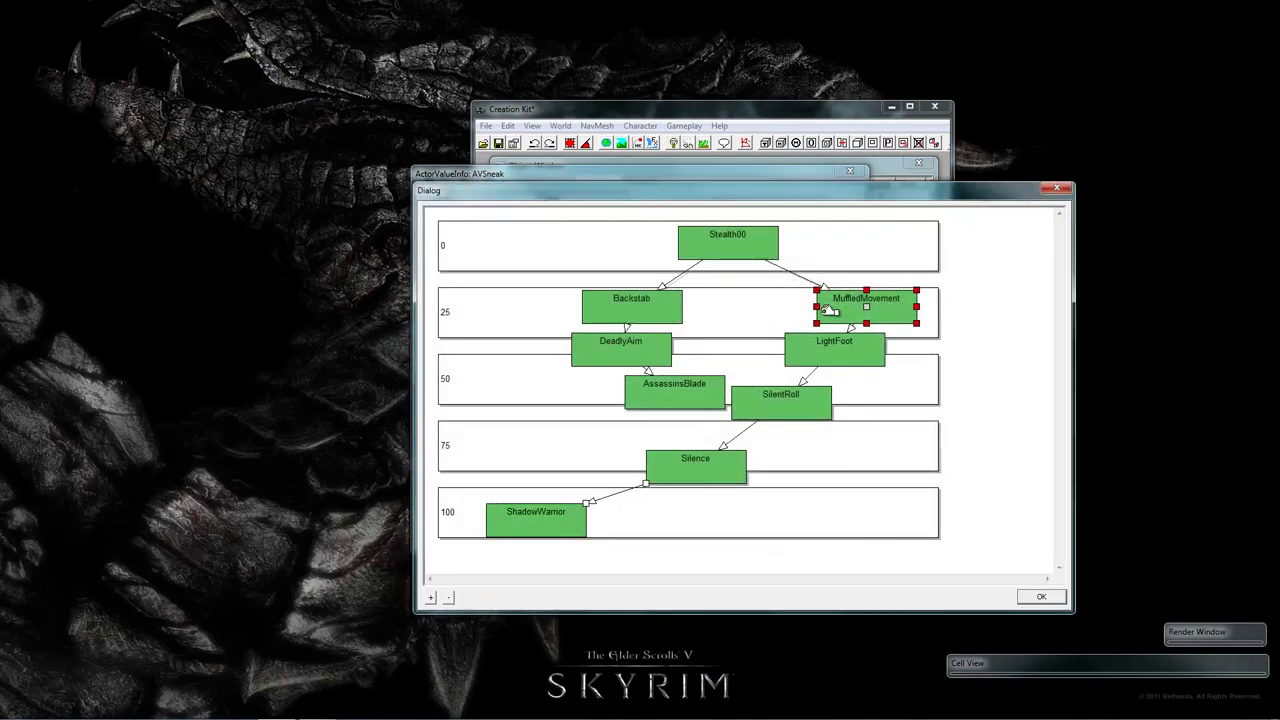
left_click(633, 310)
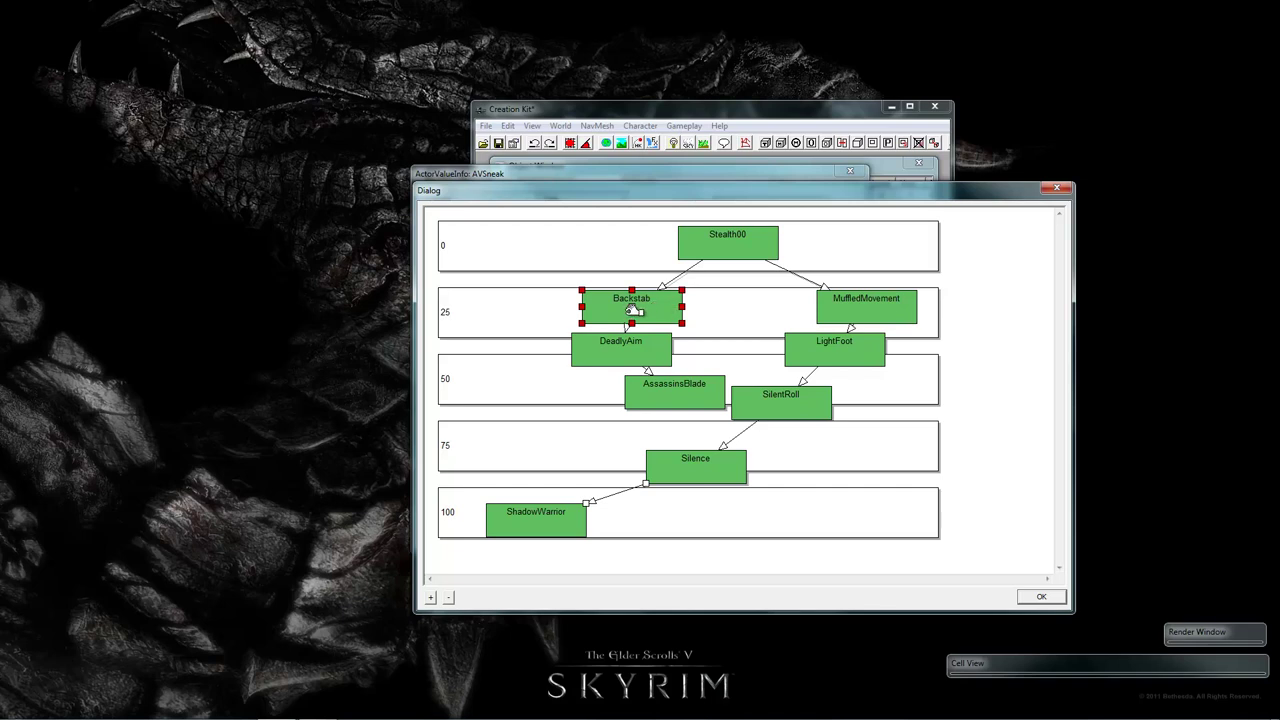
right_click(730, 312)
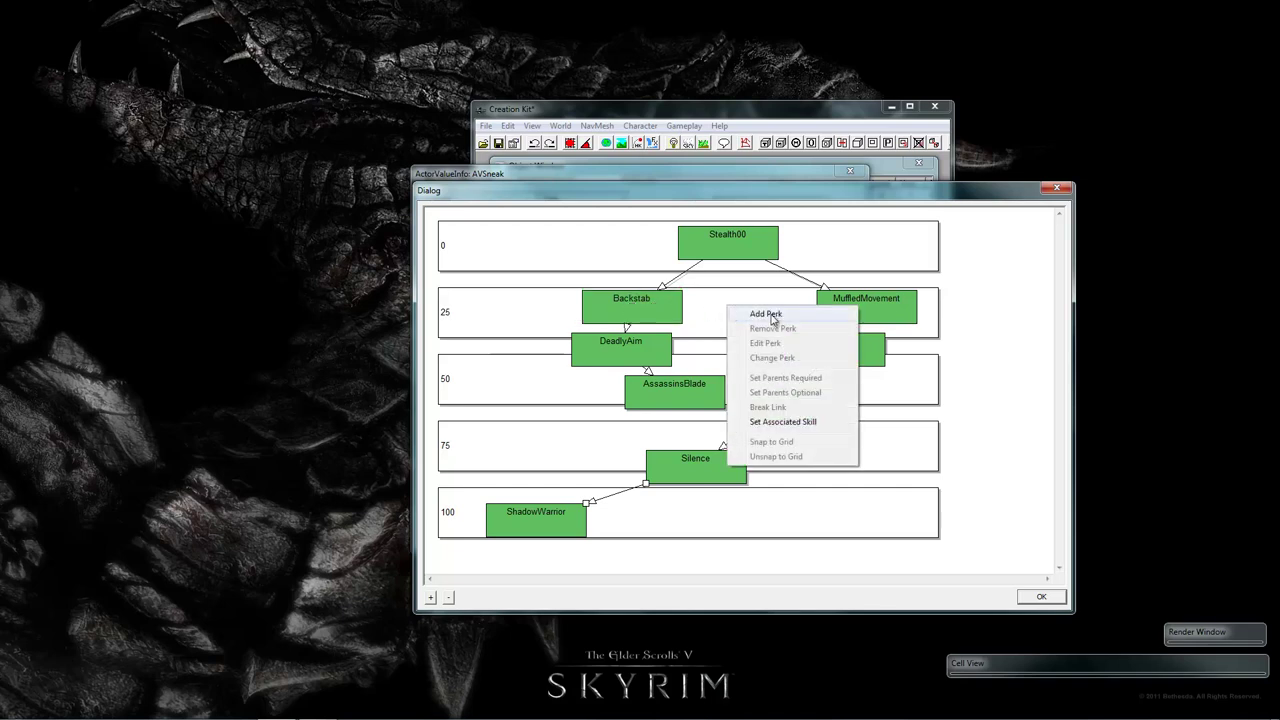
left_click(772, 316)
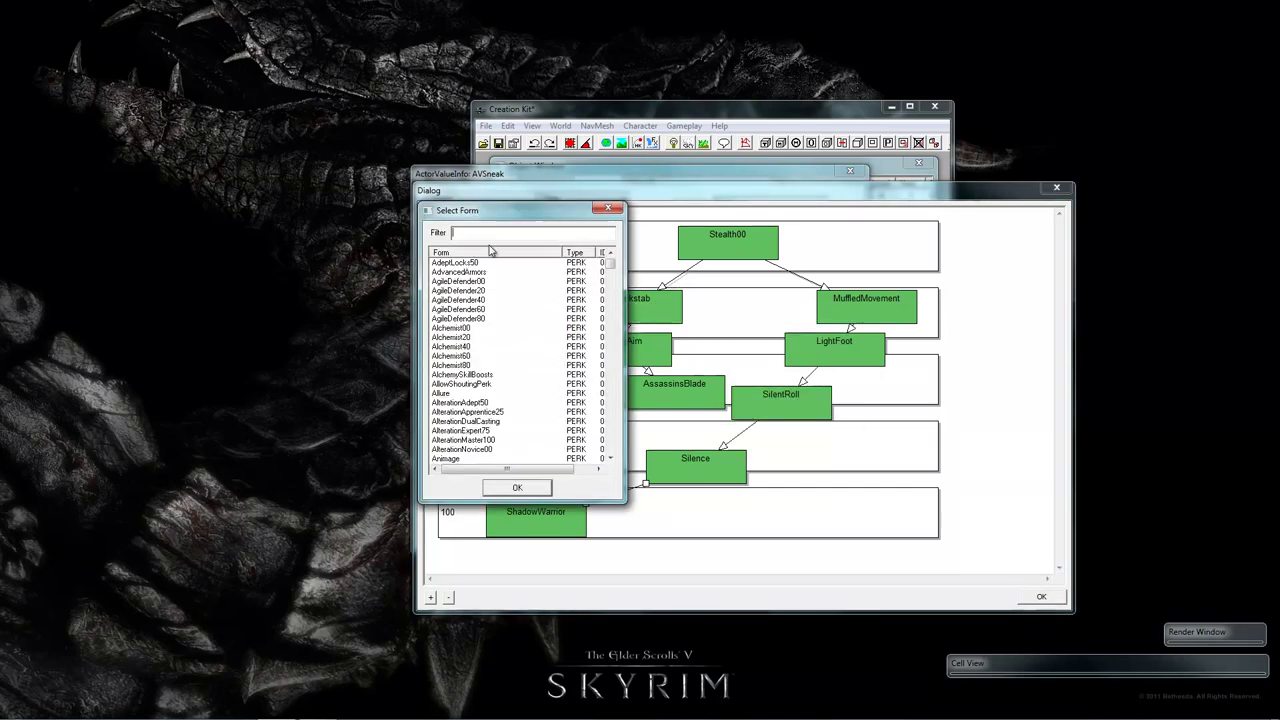
type("back")
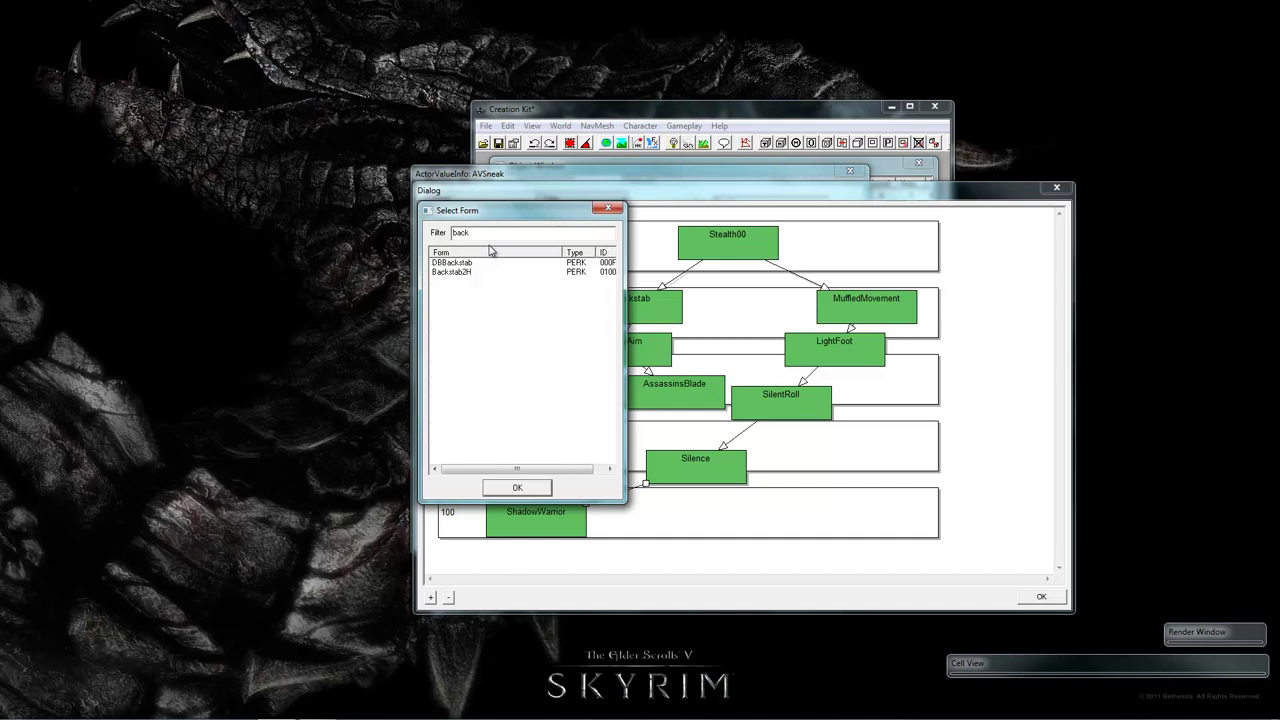
left_click(517, 488)
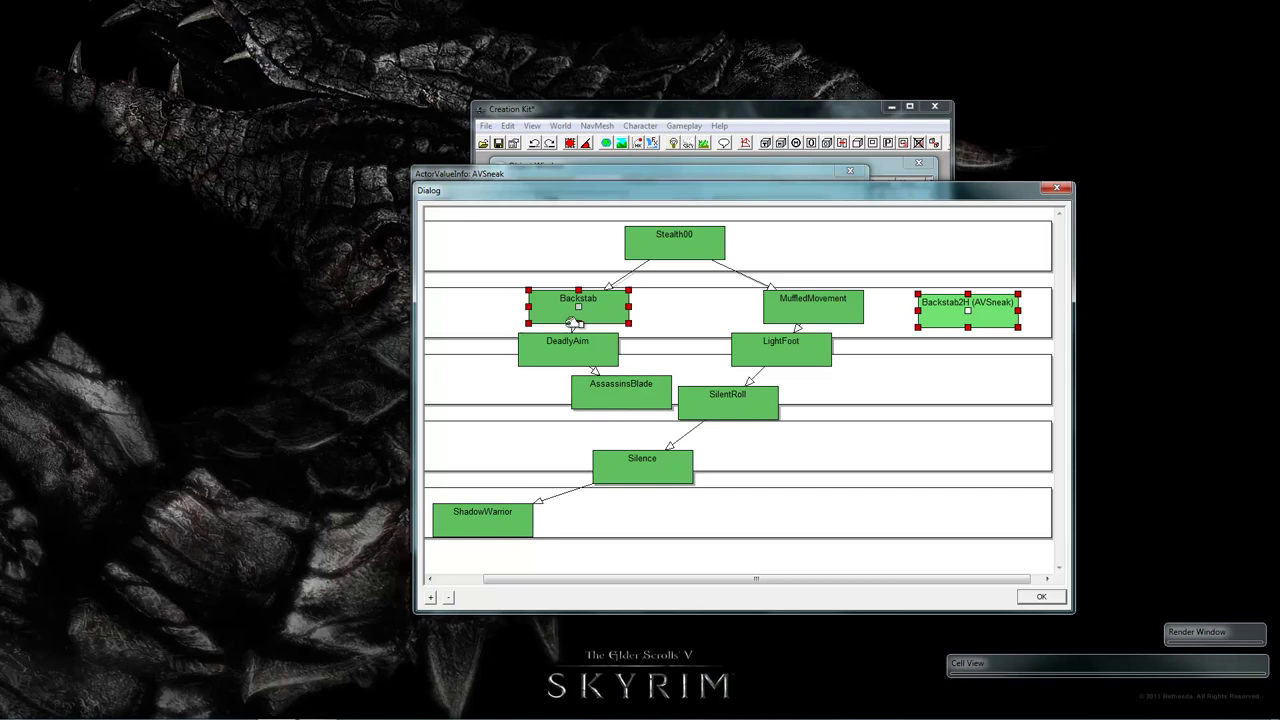
Shift the Backstab, DeadlyAim and AssassinsBlade nodes left in the Sneak perk tree, lining them up in one column
left_click_drag(575, 310, 511, 310)
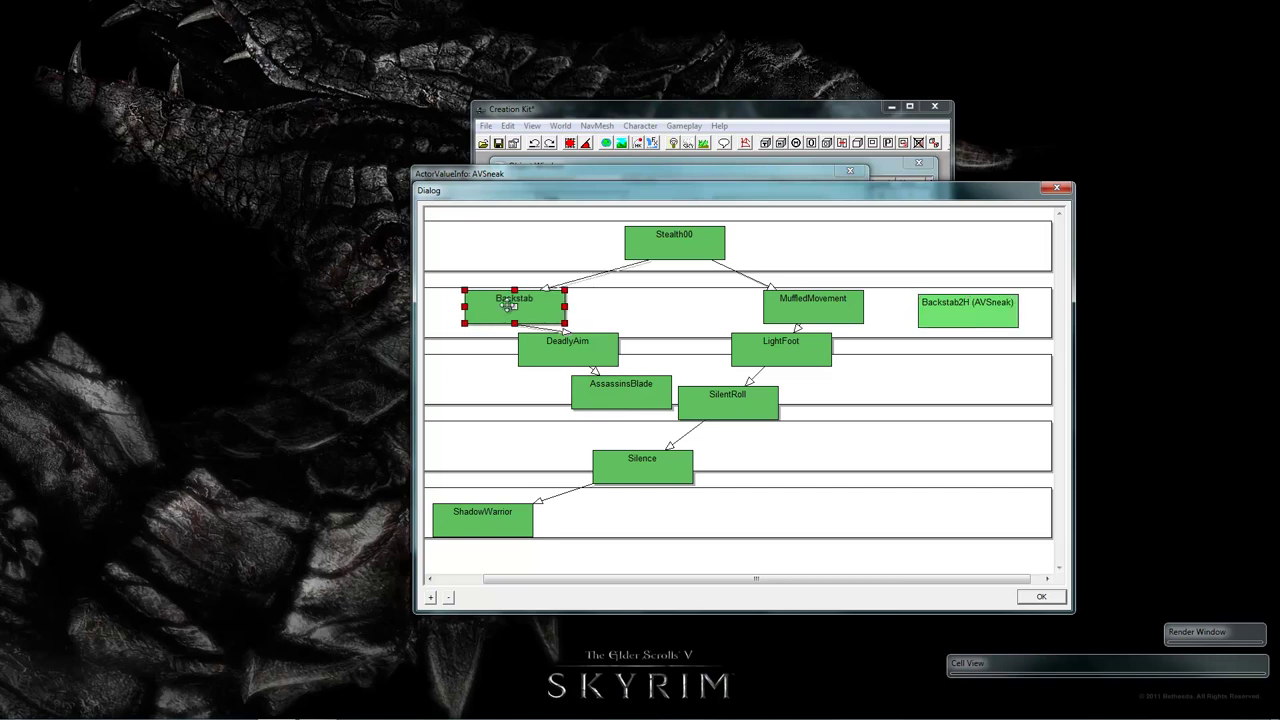
left_click(568, 357, "ctrl")
left_click_drag(568, 357, 507, 355)
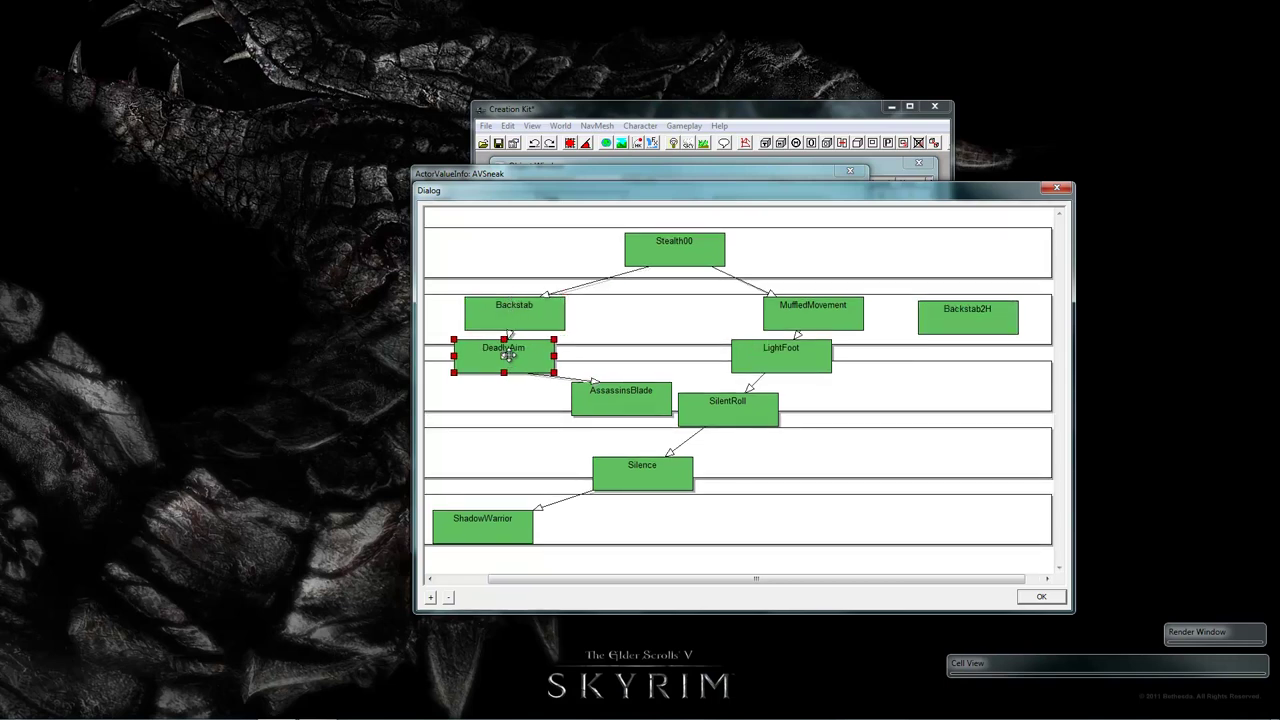
left_click_drag(622, 399, 514, 412)
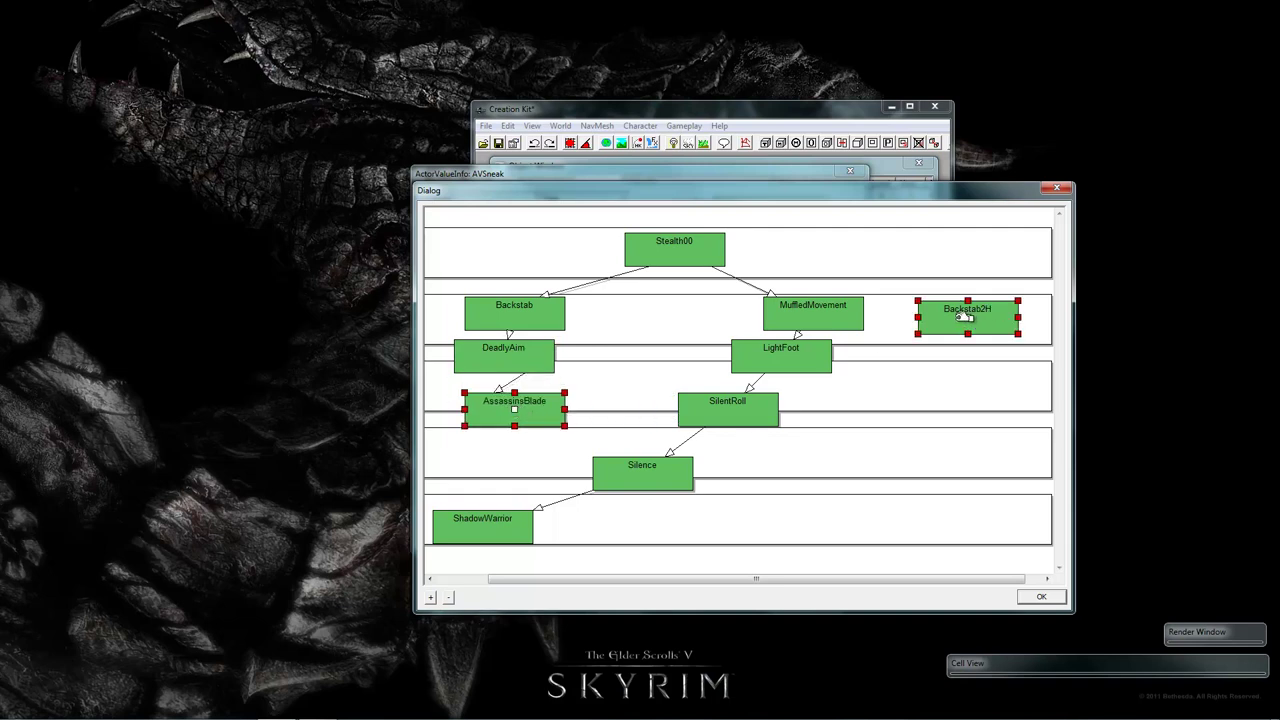
Unsnap the Backstab2H node from the grid and place it between DeadlyAim and LightFoot
right_click(958, 318)
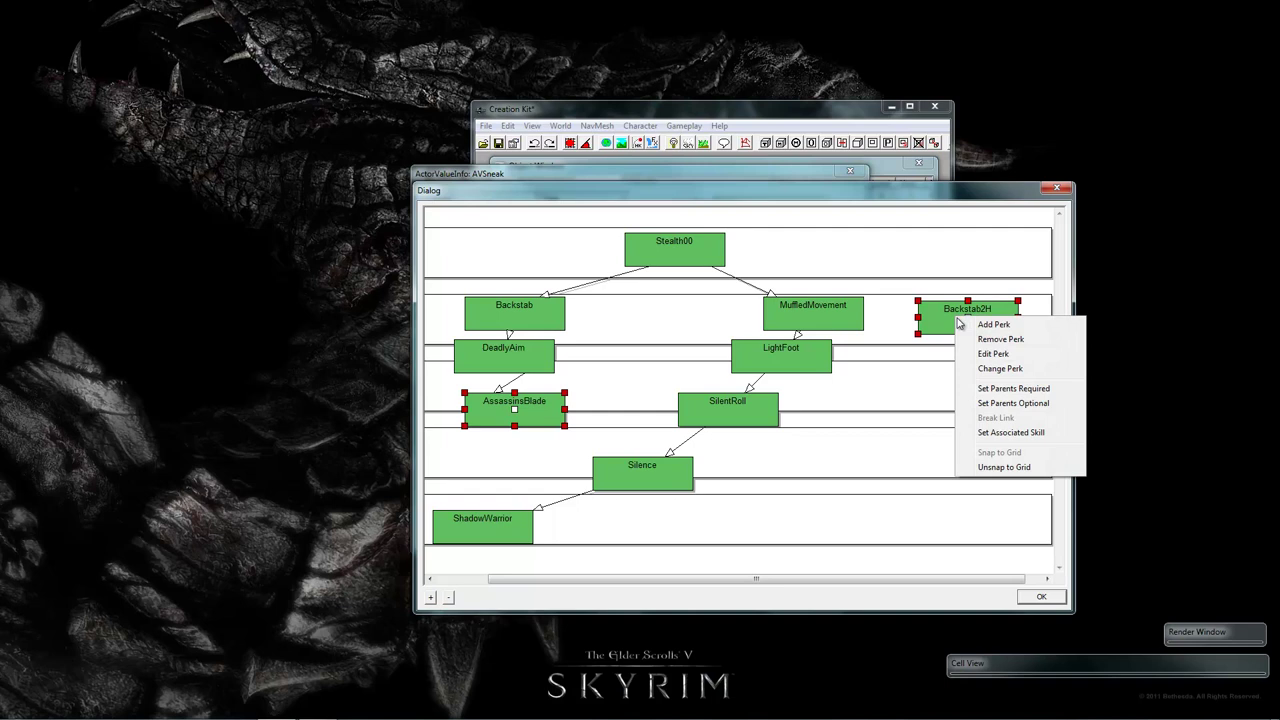
left_click(1004, 467)
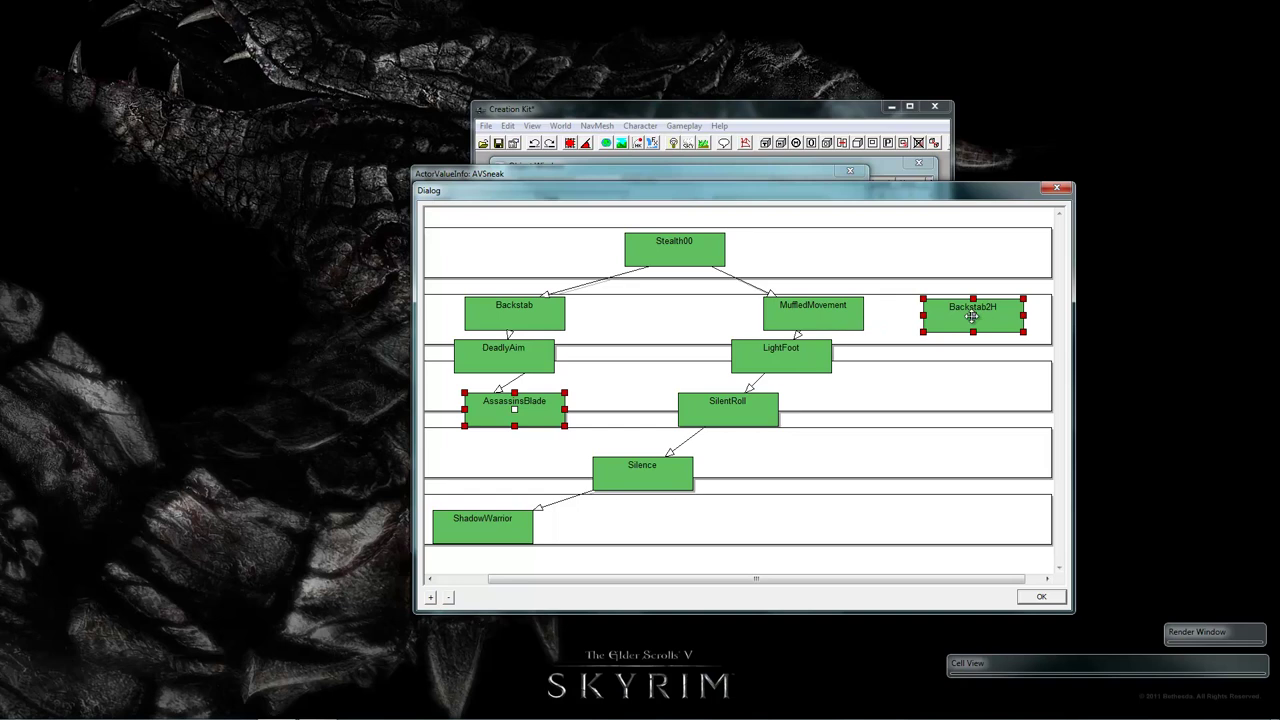
left_click_drag(972, 317, 625, 356)
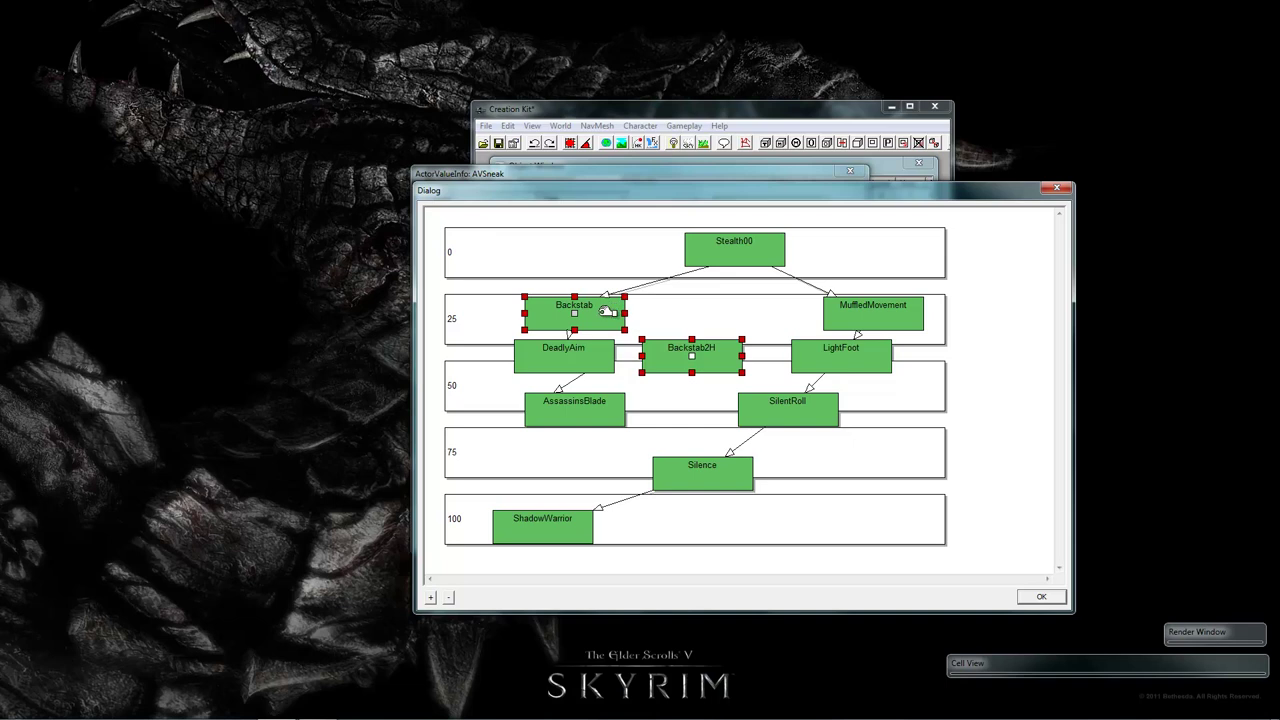
Link Backstab to Backstab2H, and Backstab2H to AssassinsBlade in the Sneak perk tree
left_click_drag(692, 340, 683, 358)
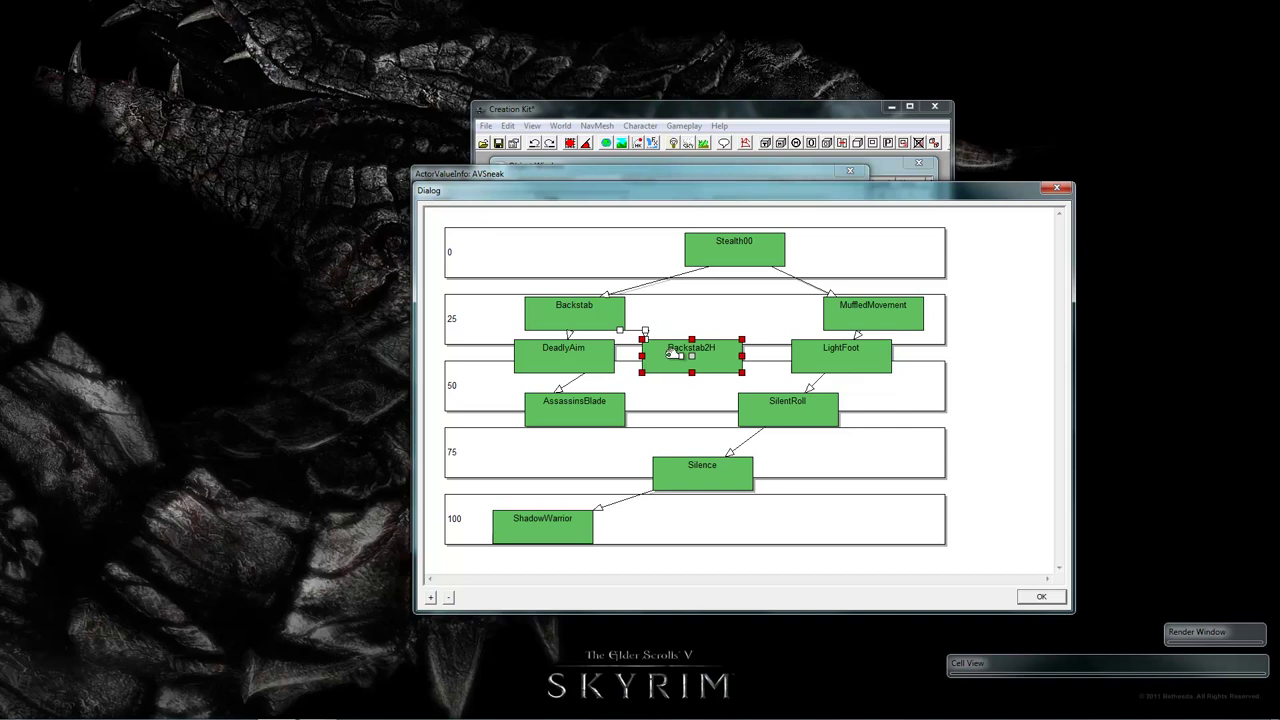
left_click_drag(670, 353, 616, 409)
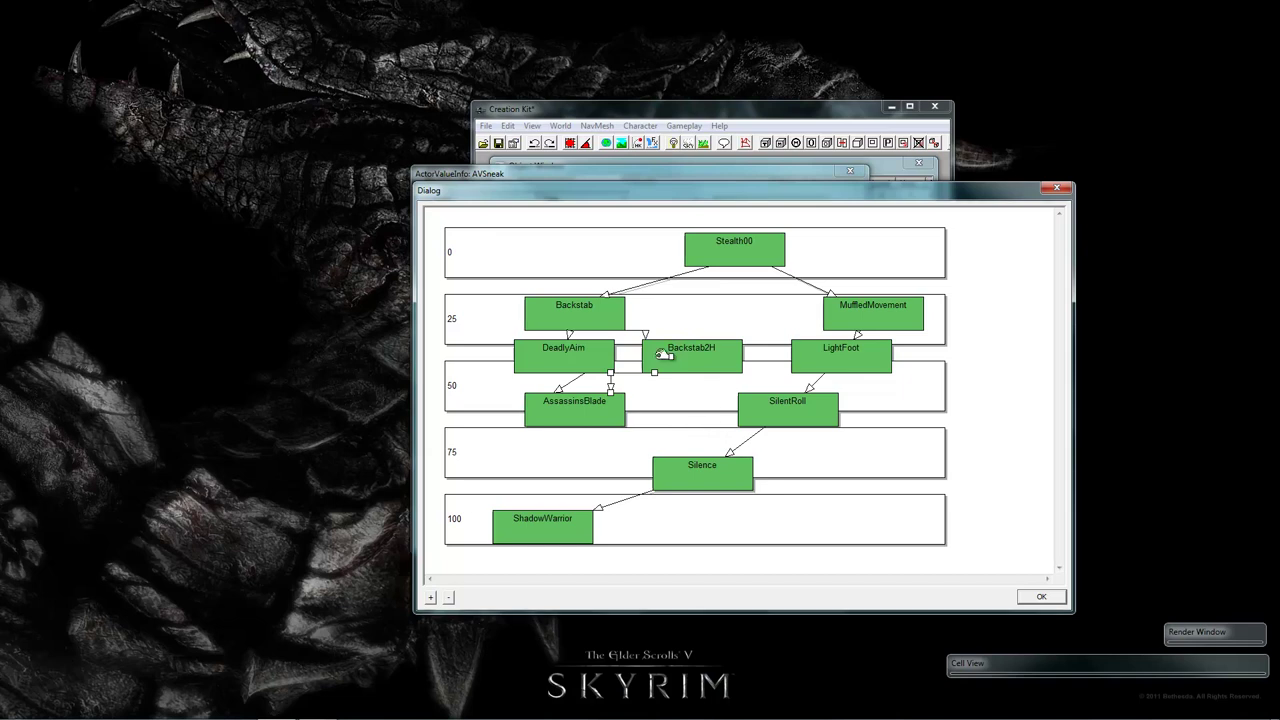
left_click(731, 237)
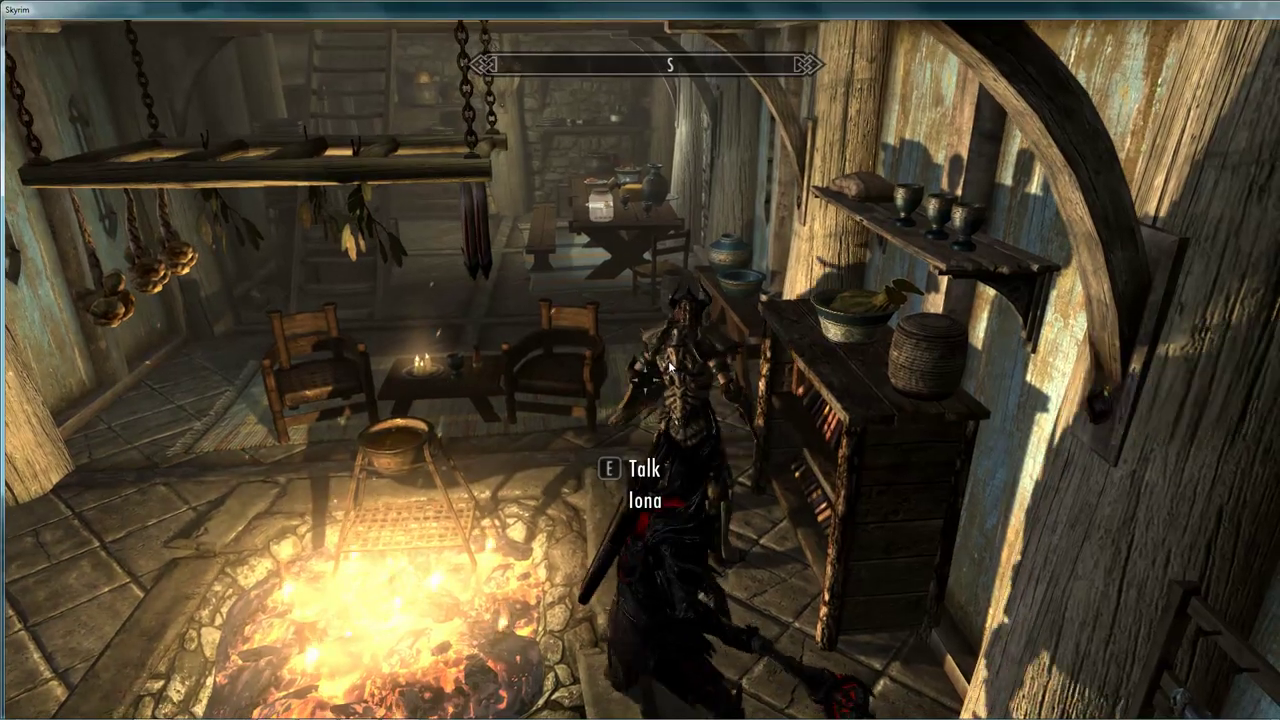
In Skyrim, open the Archery skill tree and take all three ranks of the Bullseye perk
key("Tab")
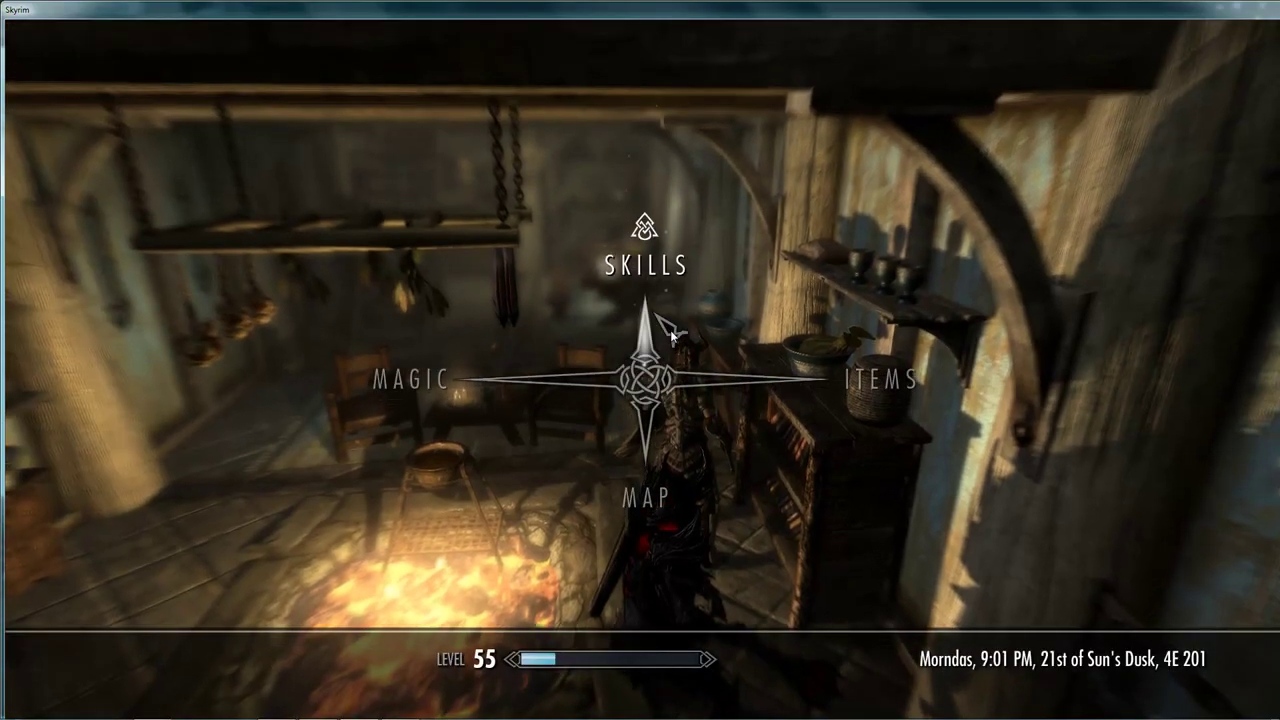
key("Up")
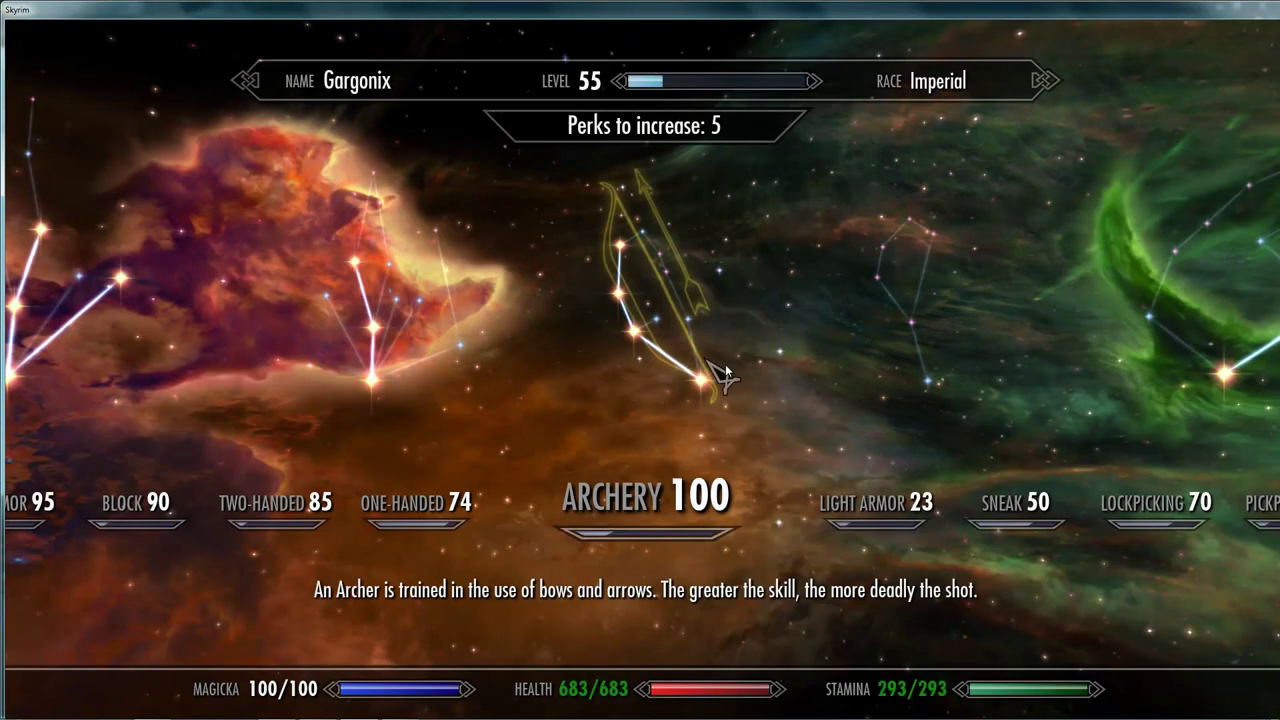
left_click(700, 370)
mouse_move(648, 238)
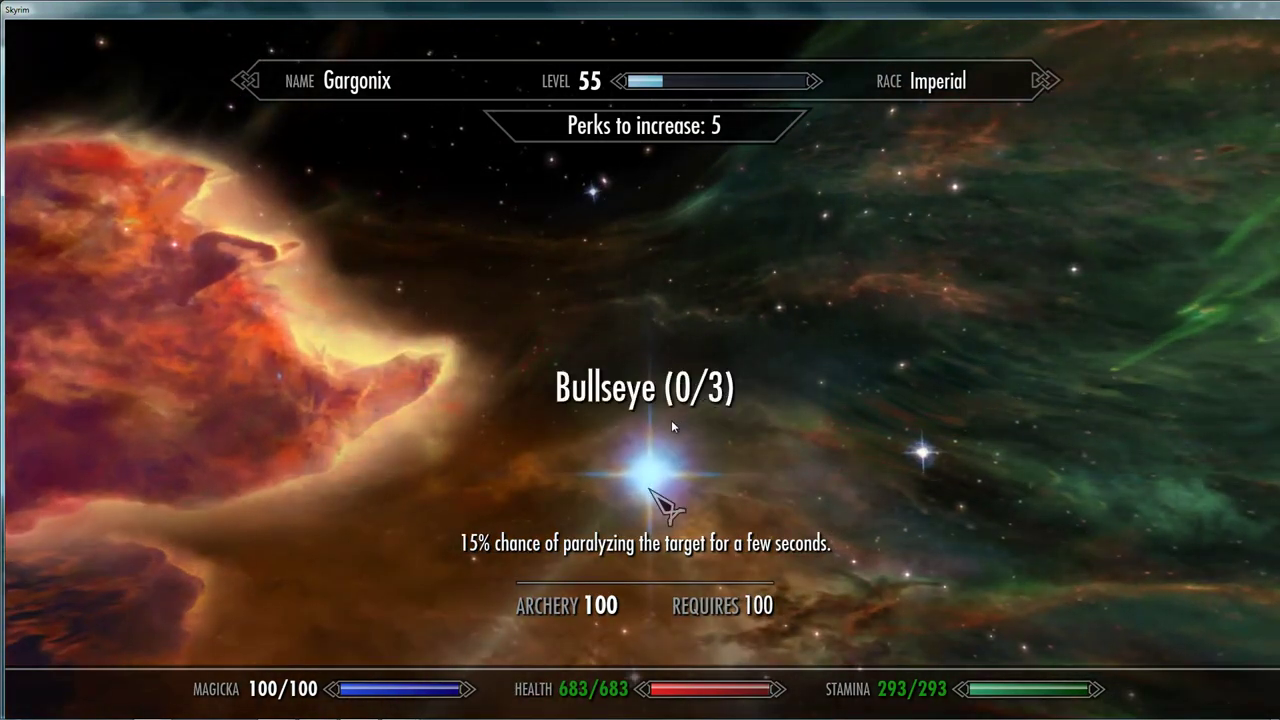
left_click(662, 482)
left_click(607, 424)
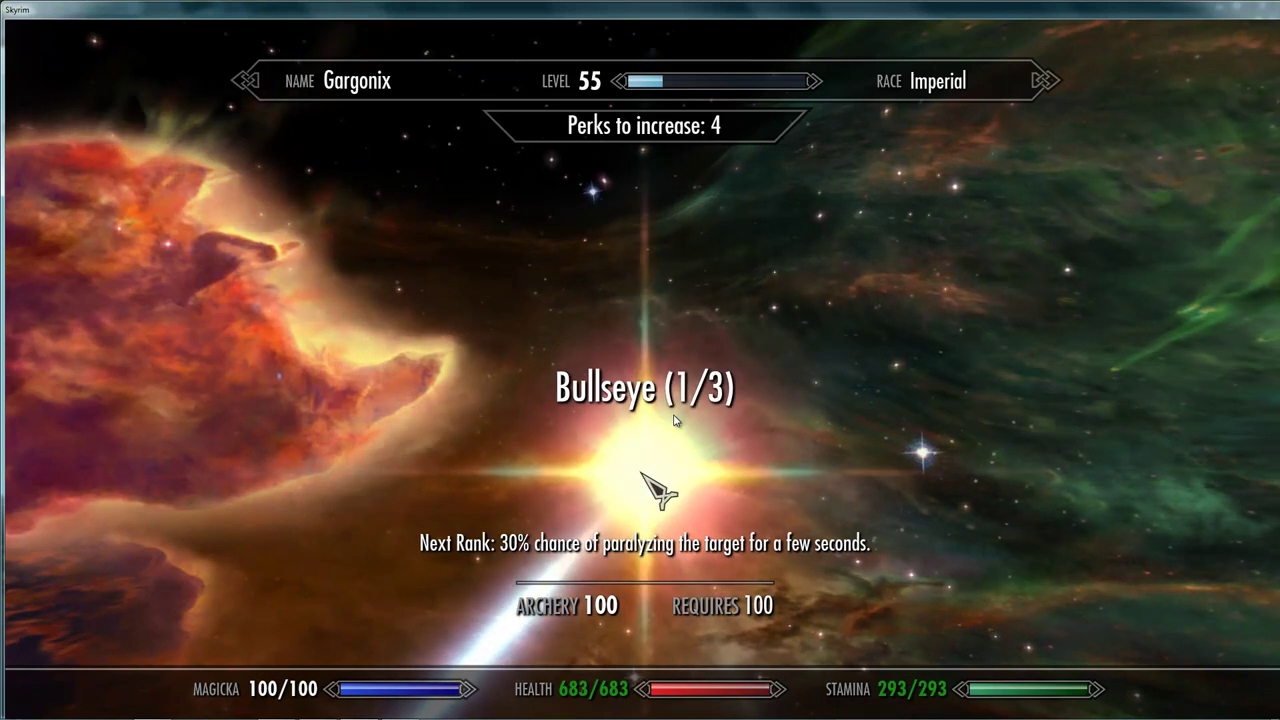
left_click(658, 488)
left_click(600, 418)
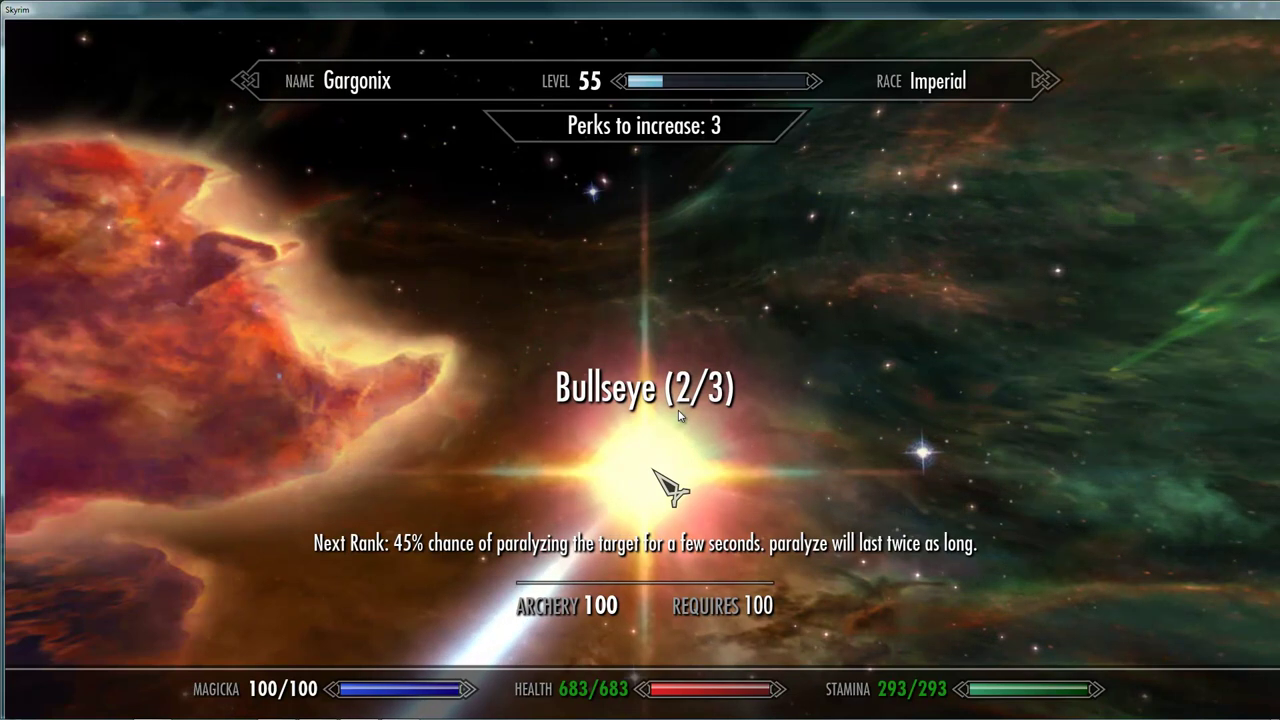
left_click(655, 470)
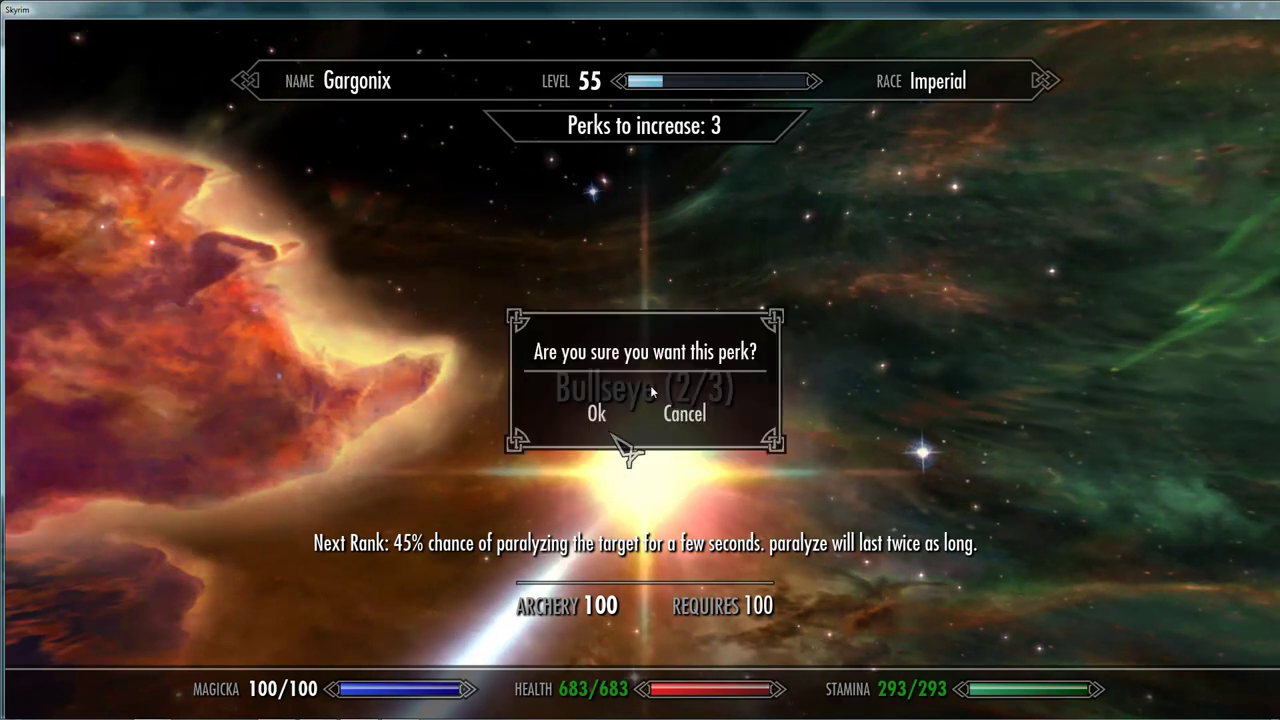
left_click(600, 416)
key("Tab")
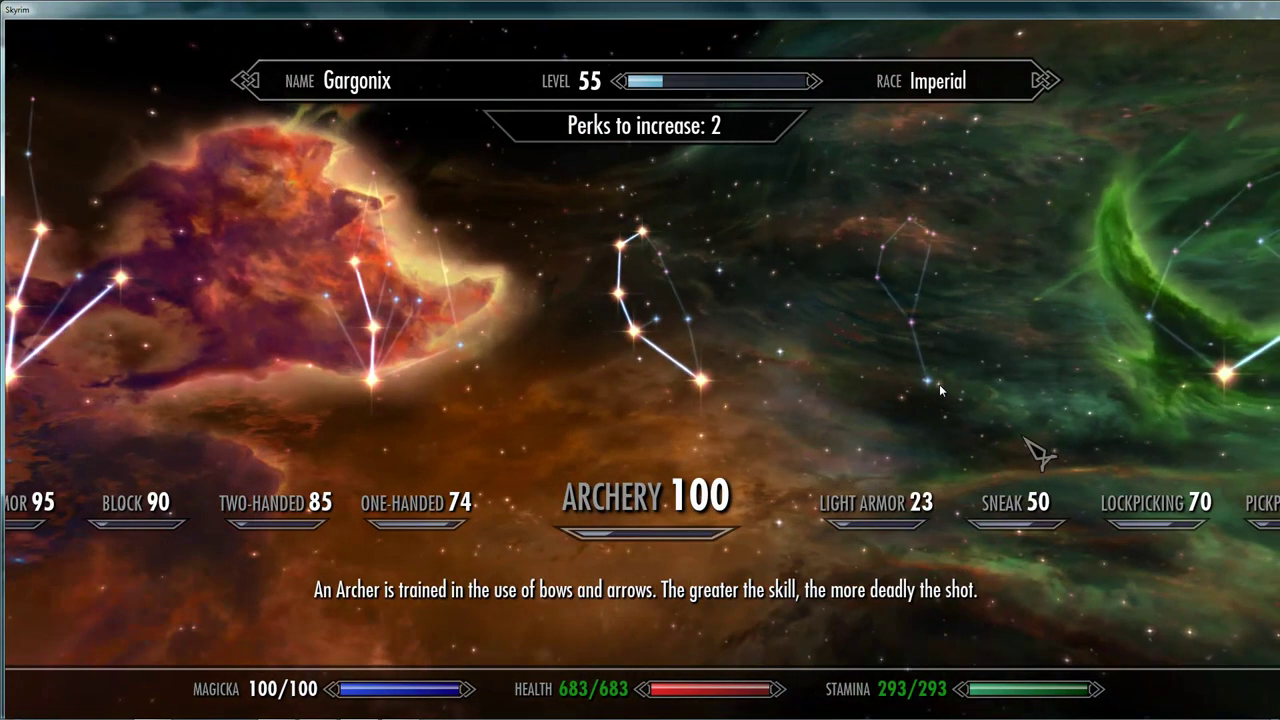
Go to the Sneak skill tree and take the Two-Handed Backstab perk that follows Backstab
key("d")
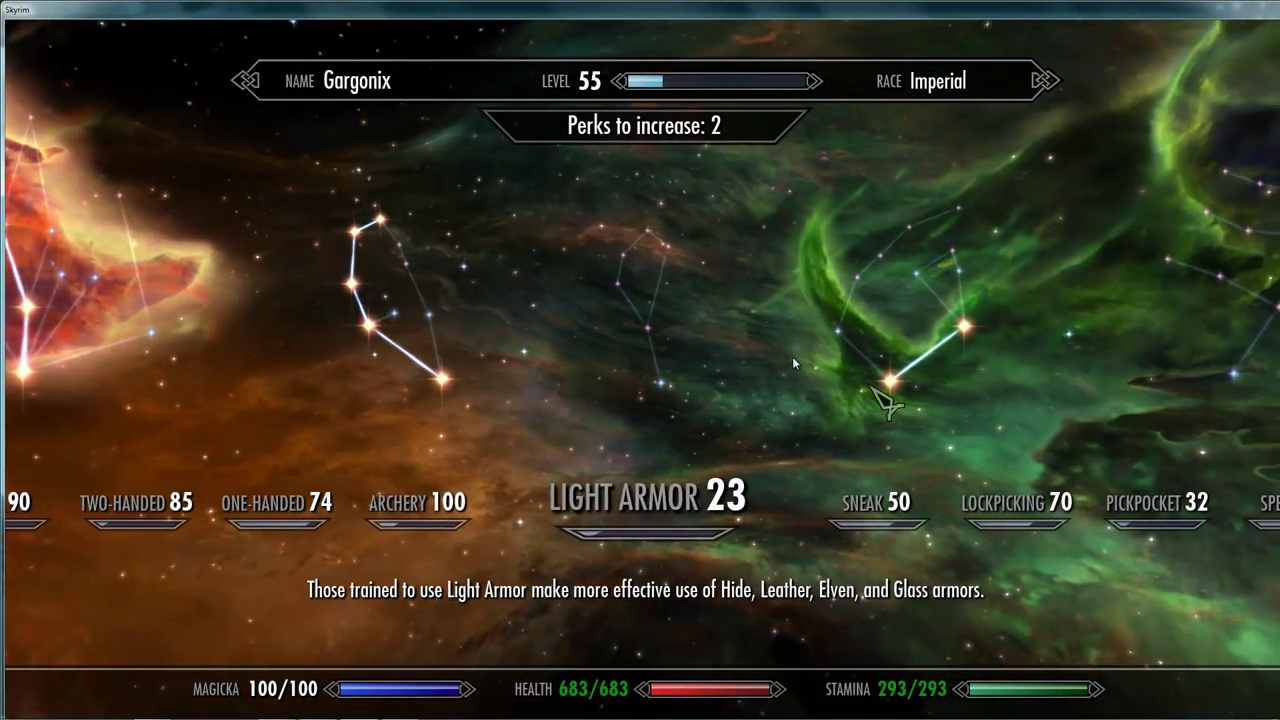
key("d")
left_click(708, 345)
mouse_move(765, 365)
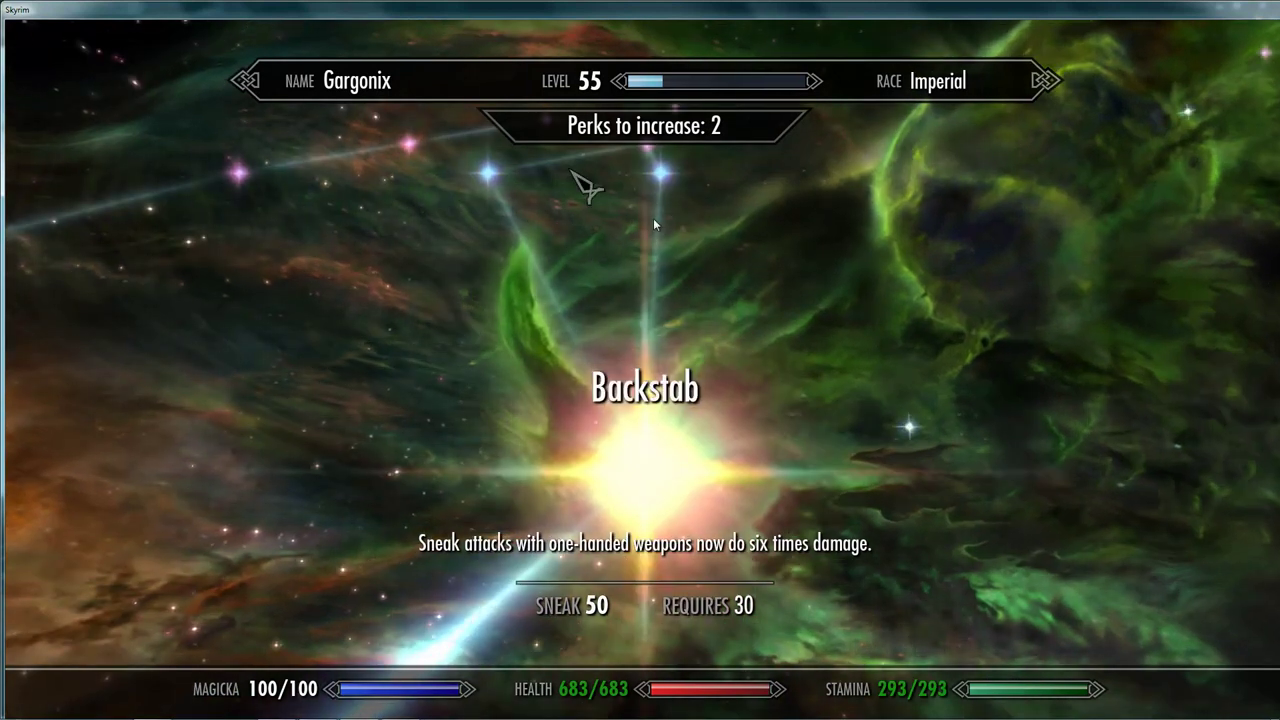
mouse_move(488, 175)
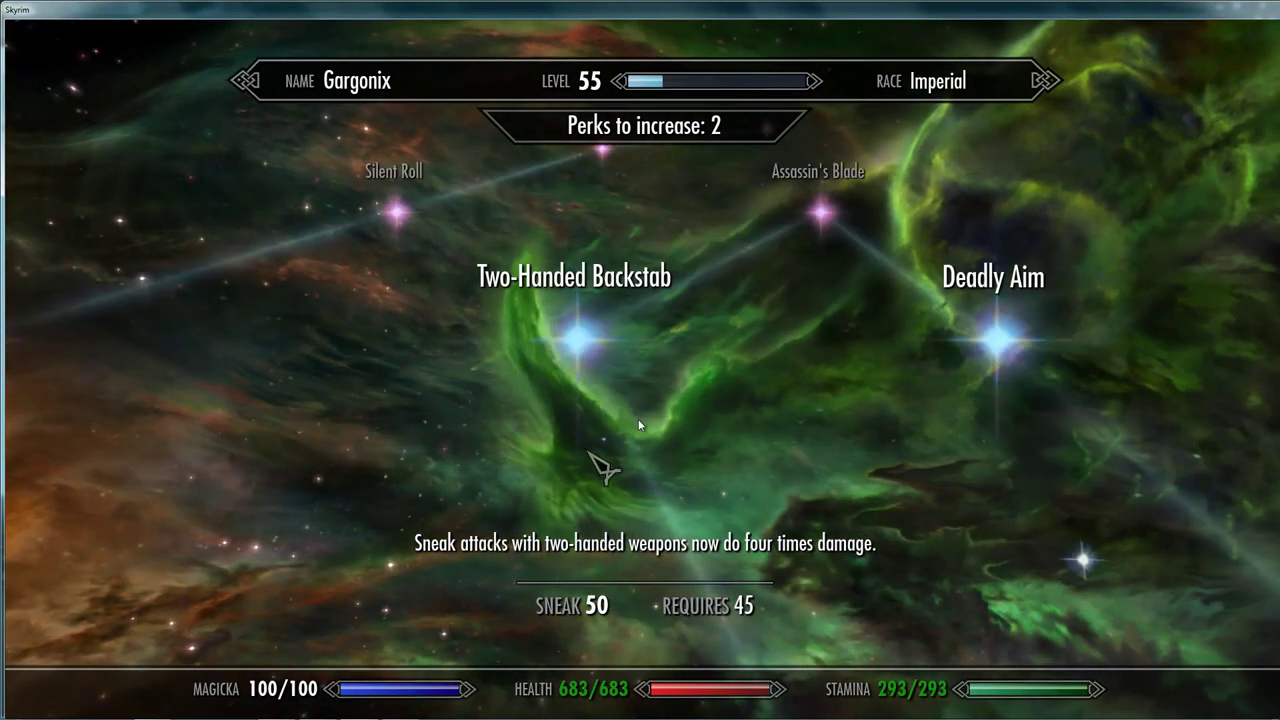
left_click(655, 468)
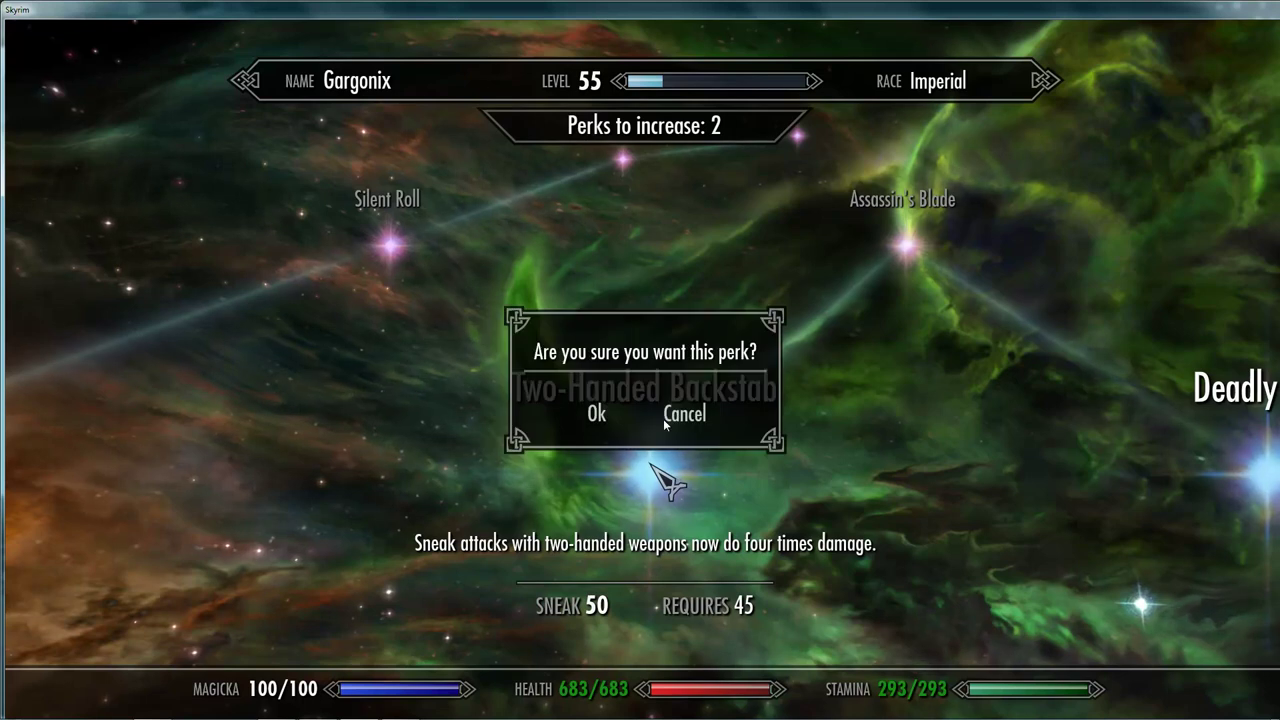
left_click(604, 413)
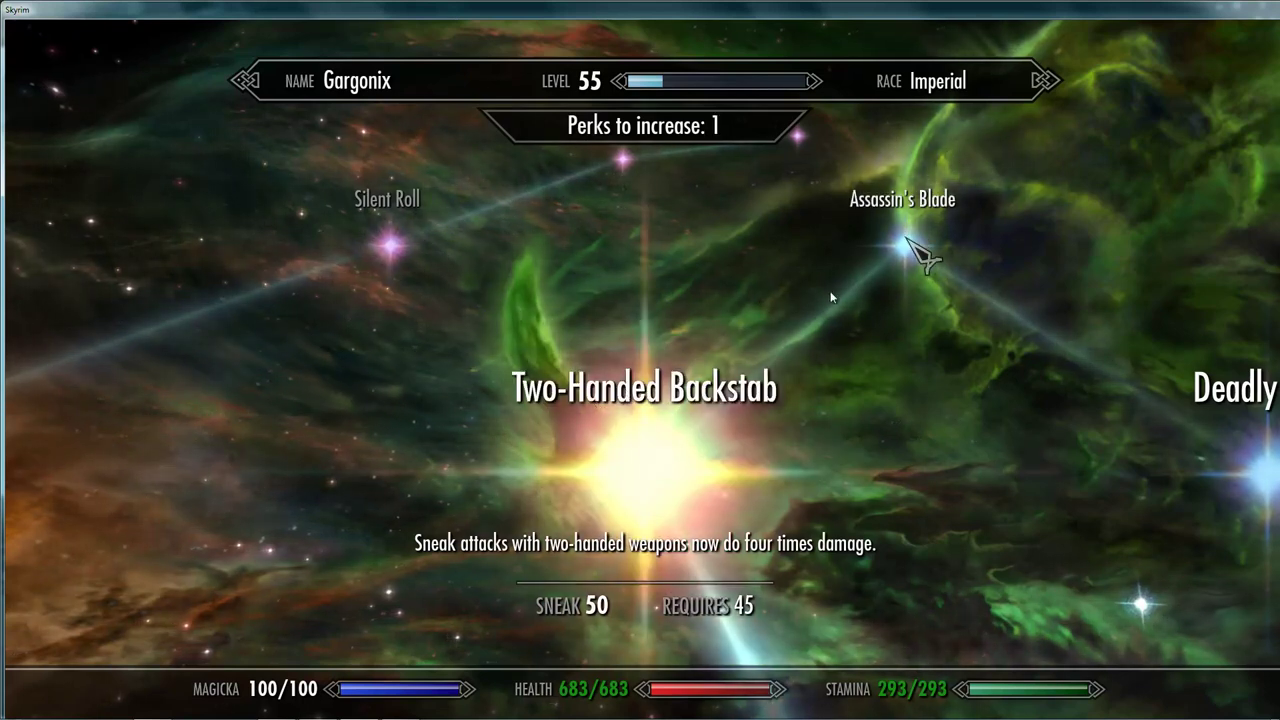
View the Deadly Aim perk, leave the skill menu, and test sneak attacks on the follower with a two-handed weapon and a bow
mouse_move(1075, 462)
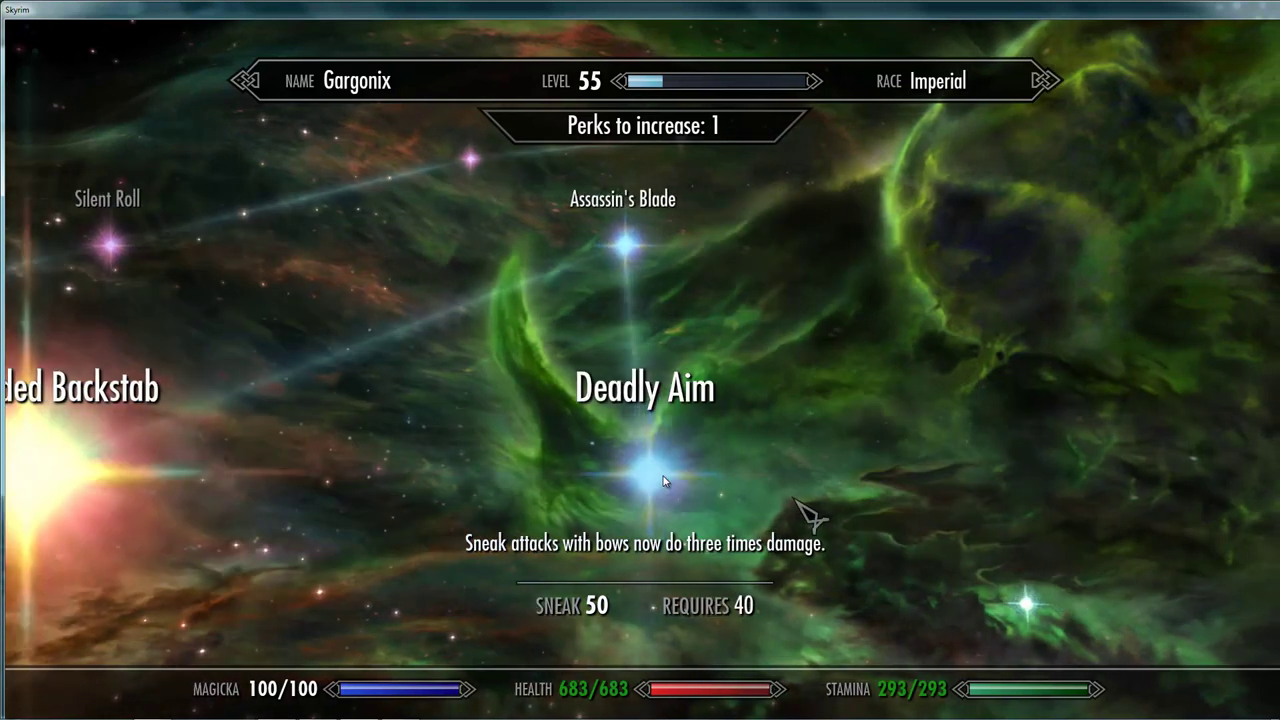
key("Tab")
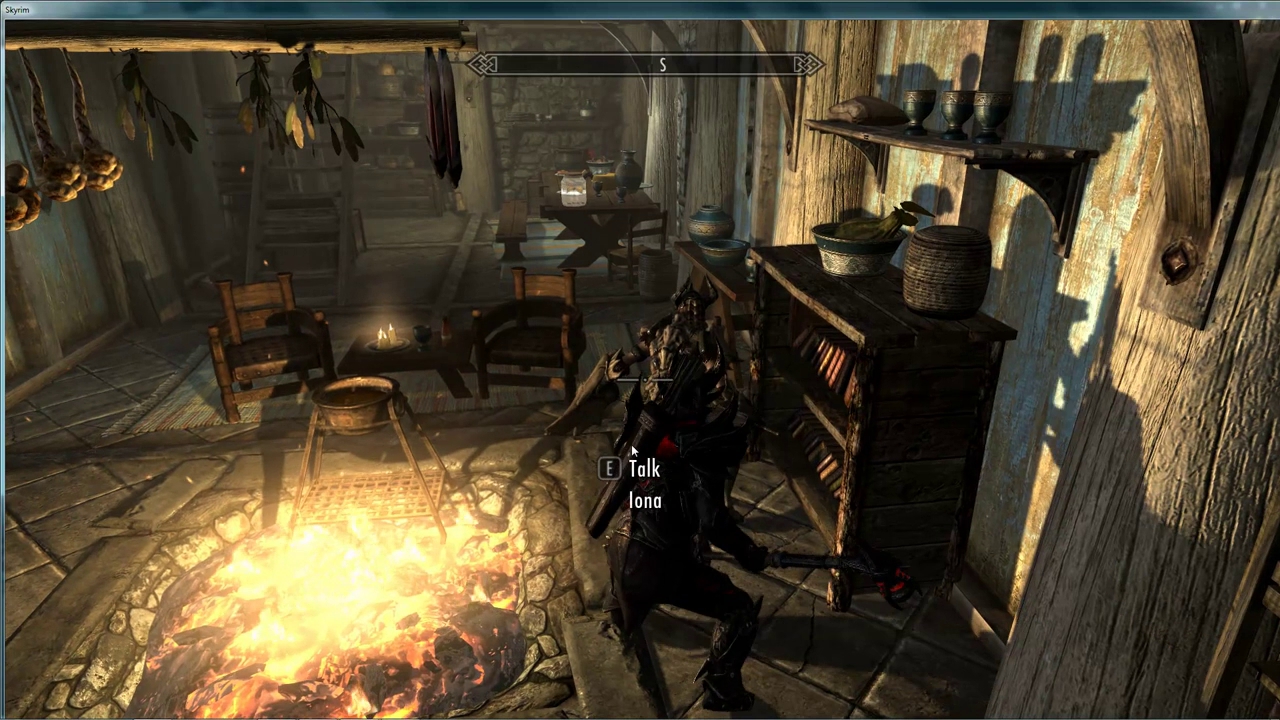
left_click(632, 452)
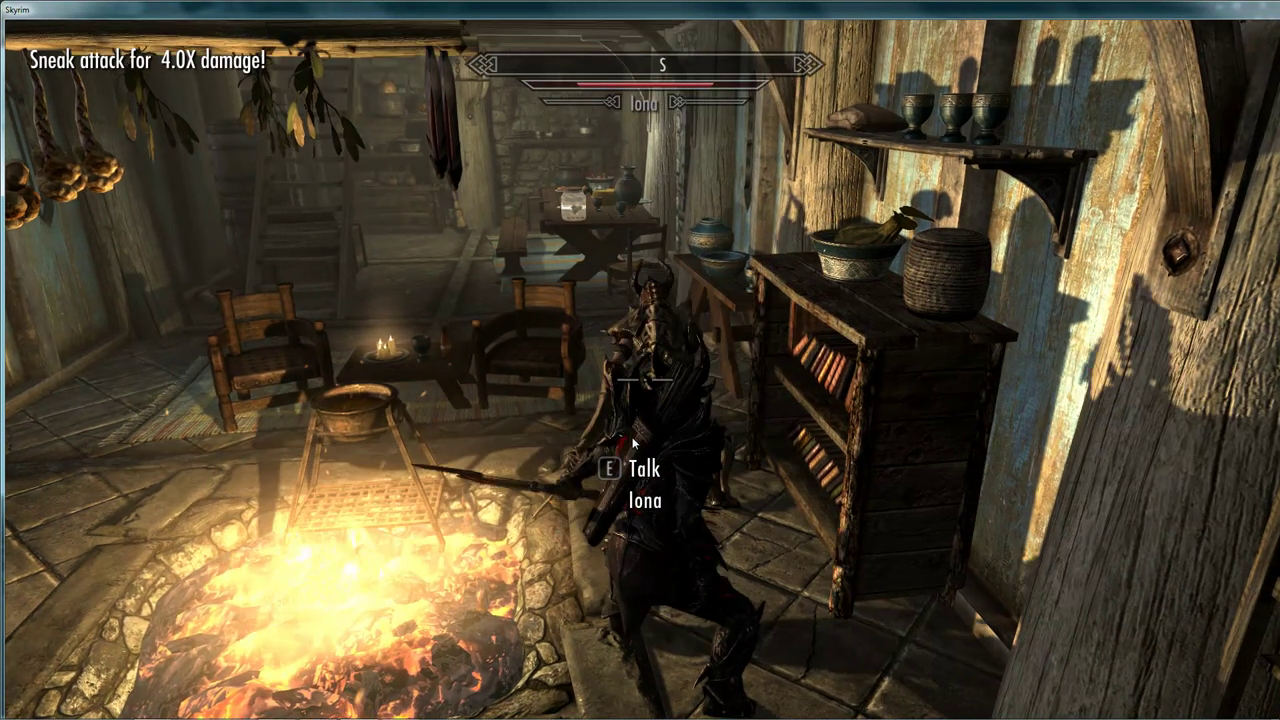
left_click(630, 432)
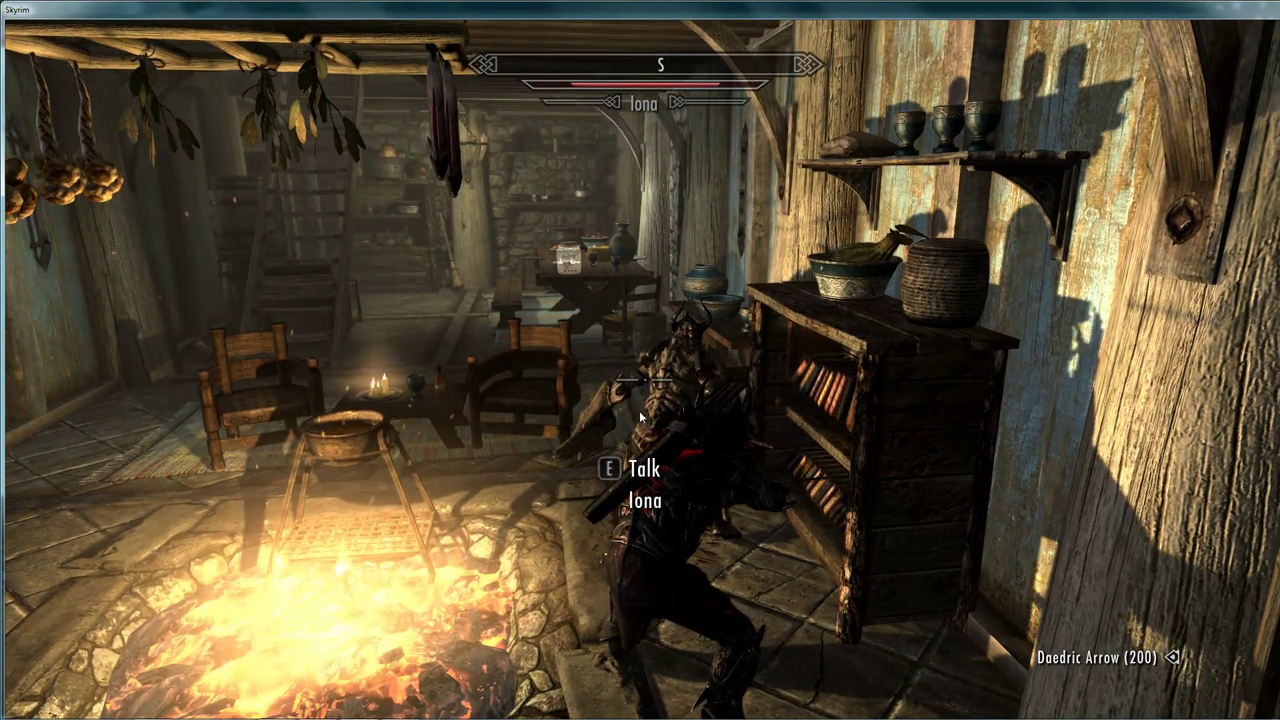
left_click(635, 422)
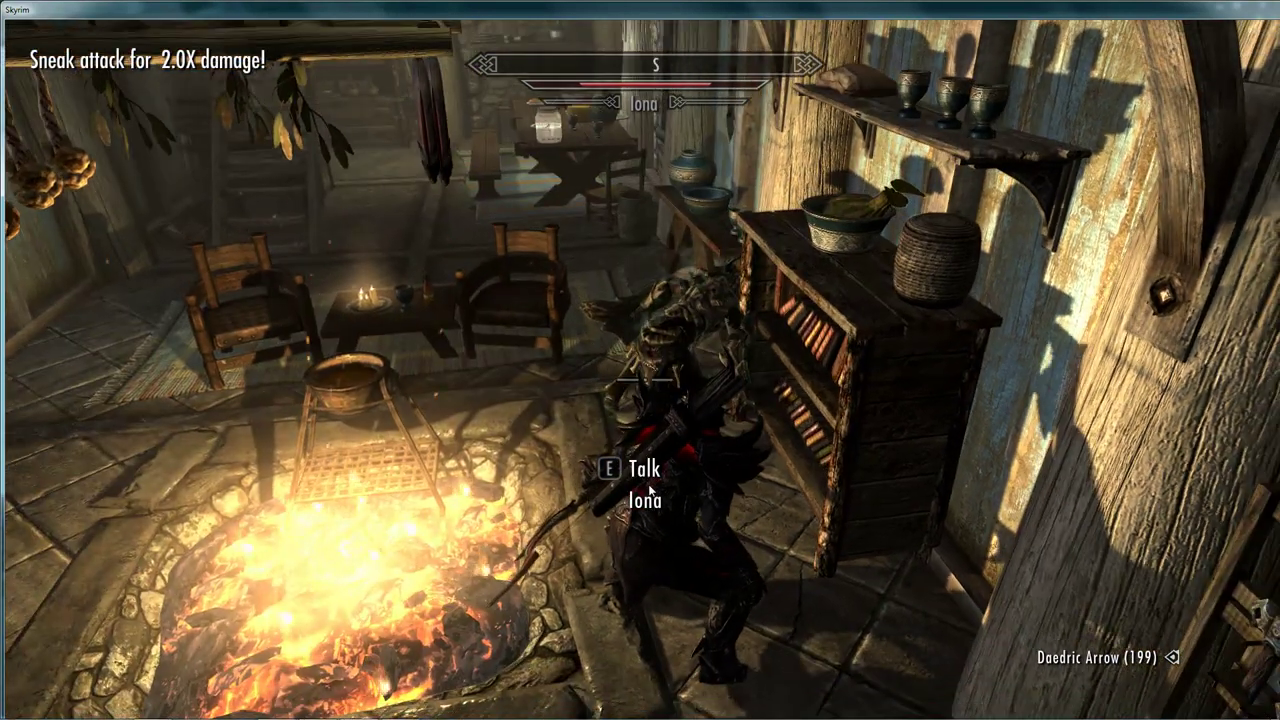